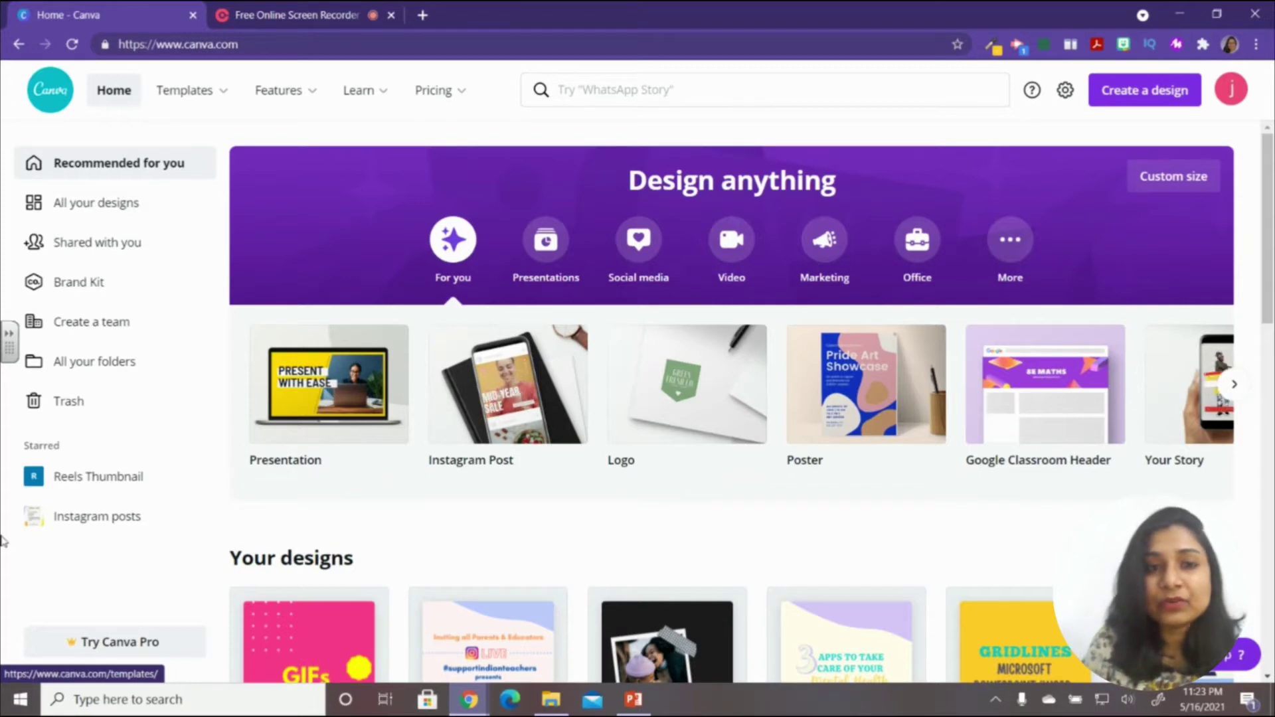
Create a new blank 16:9 Presentation design, opening 'Untitled design' in the editor.
{"action": "mouse_move", "coordinate": [168, 74]}
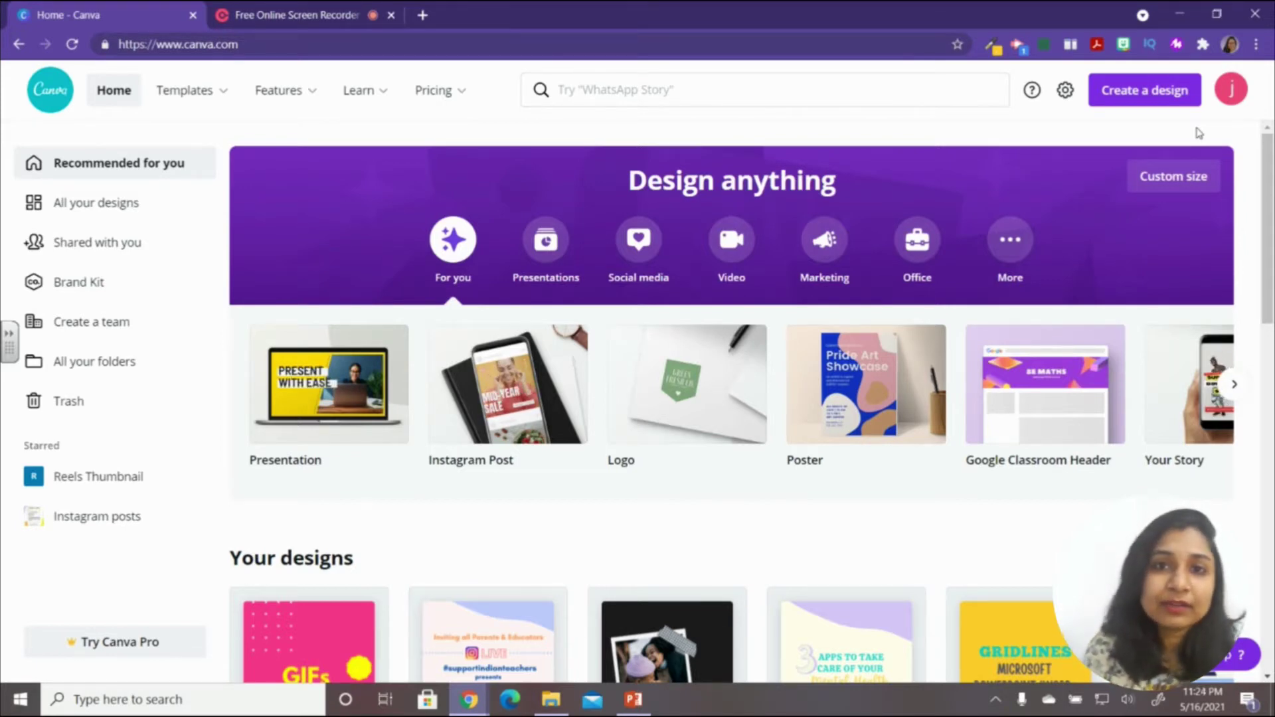
{"action": "left_click", "coordinate": [1135, 96]}
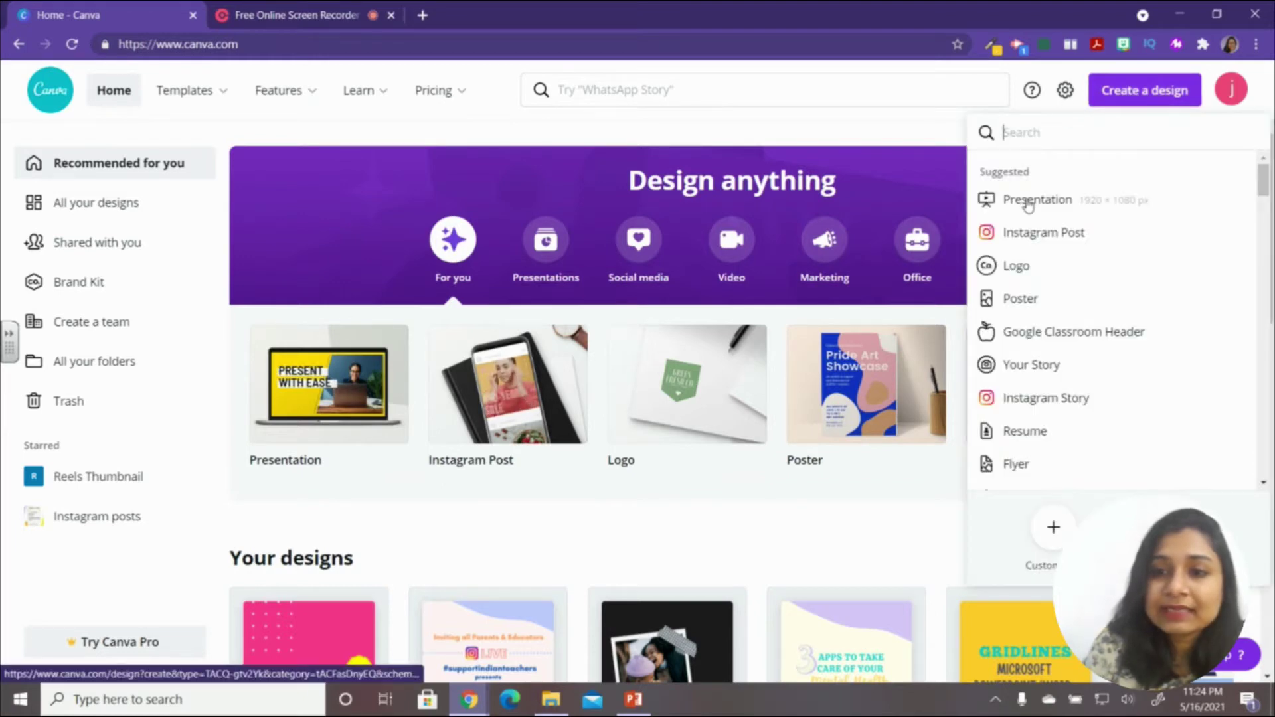
{"action": "left_click", "coordinate": [1027, 203]}
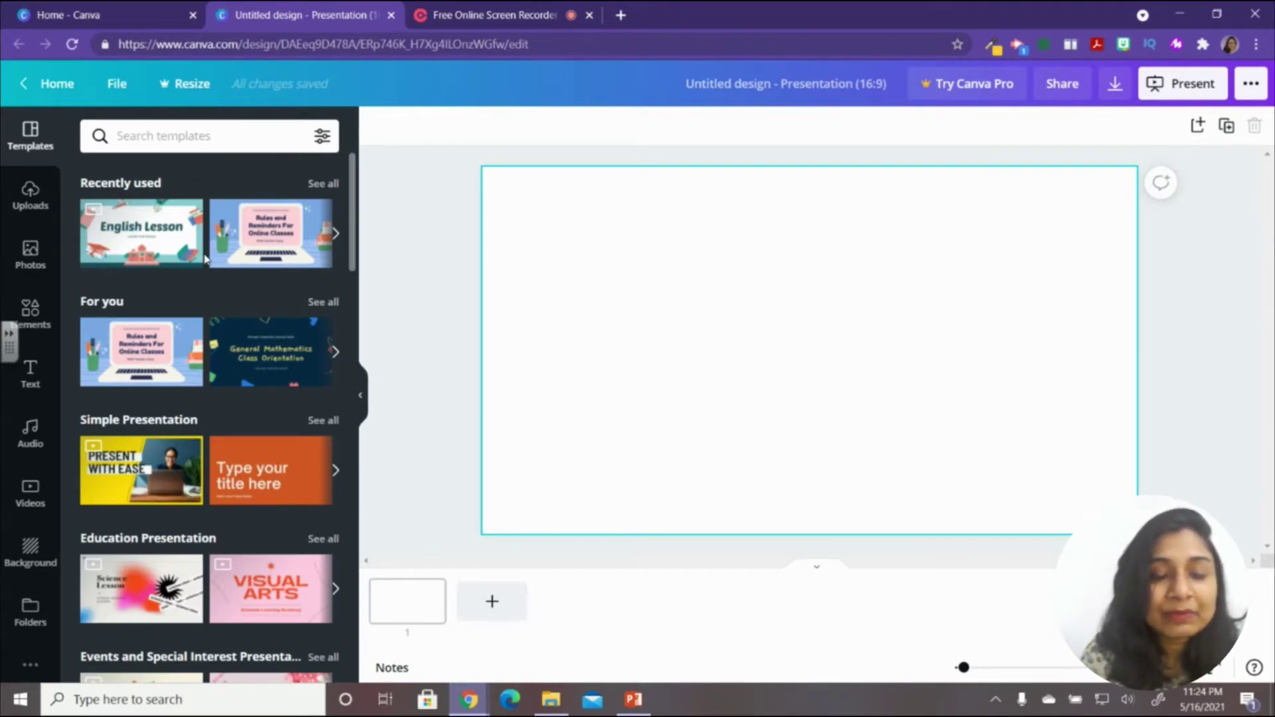
Find the English Lesson template among the For you templates and apply its title page to page 1.
{"action": "scroll", "coordinate": [206, 265], "scroll_direction": "down", "scroll_amount": 1}
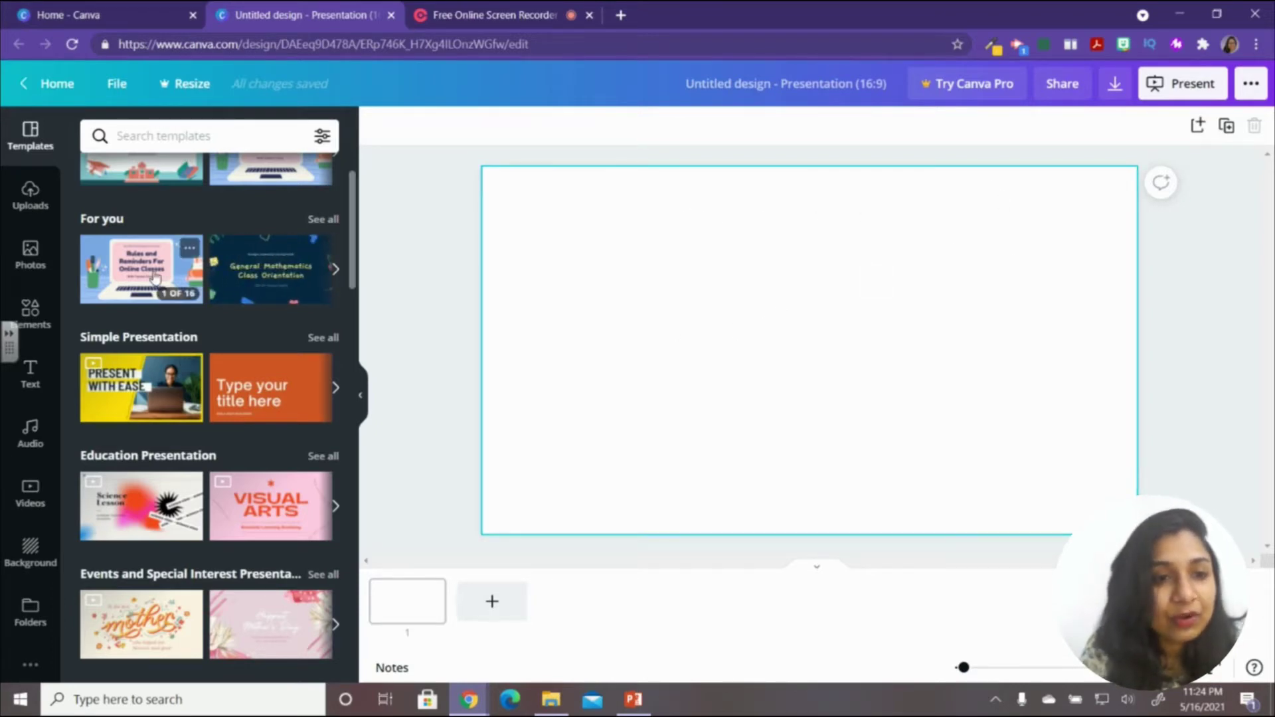
{"action": "left_click", "coordinate": [322, 221]}
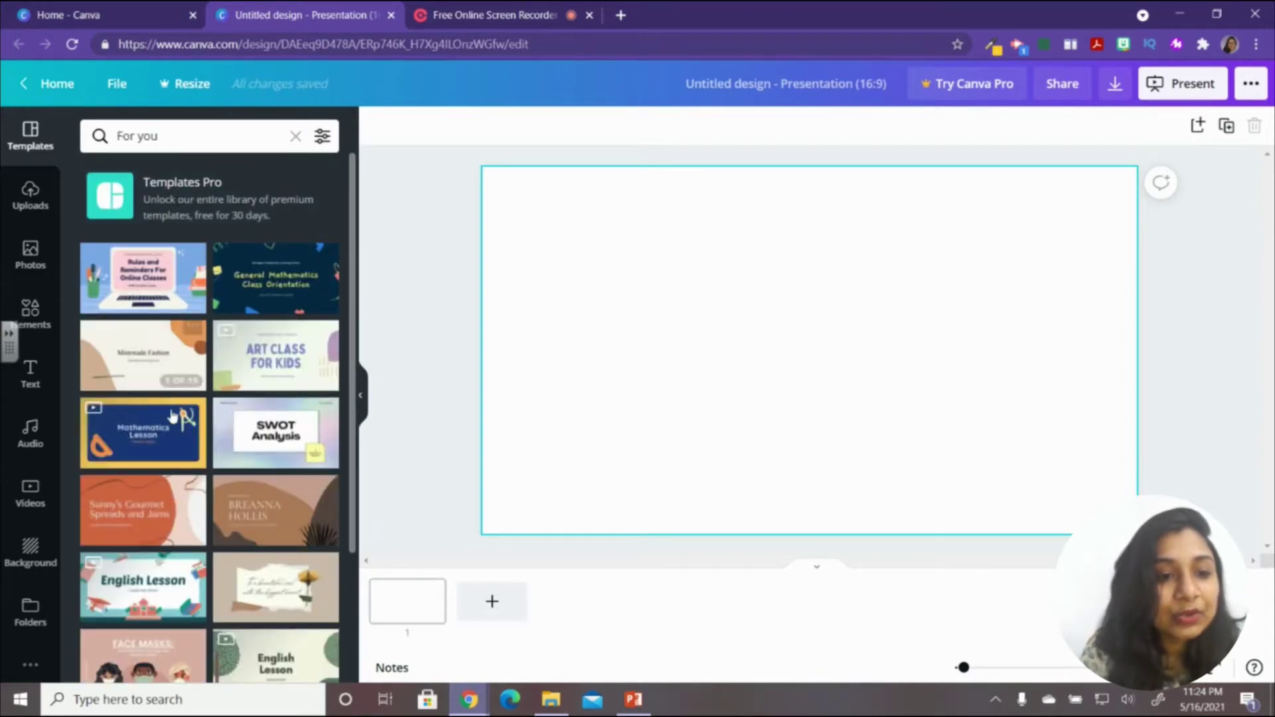
{"action": "scroll", "coordinate": [173, 416], "scroll_direction": "down", "scroll_amount": 3}
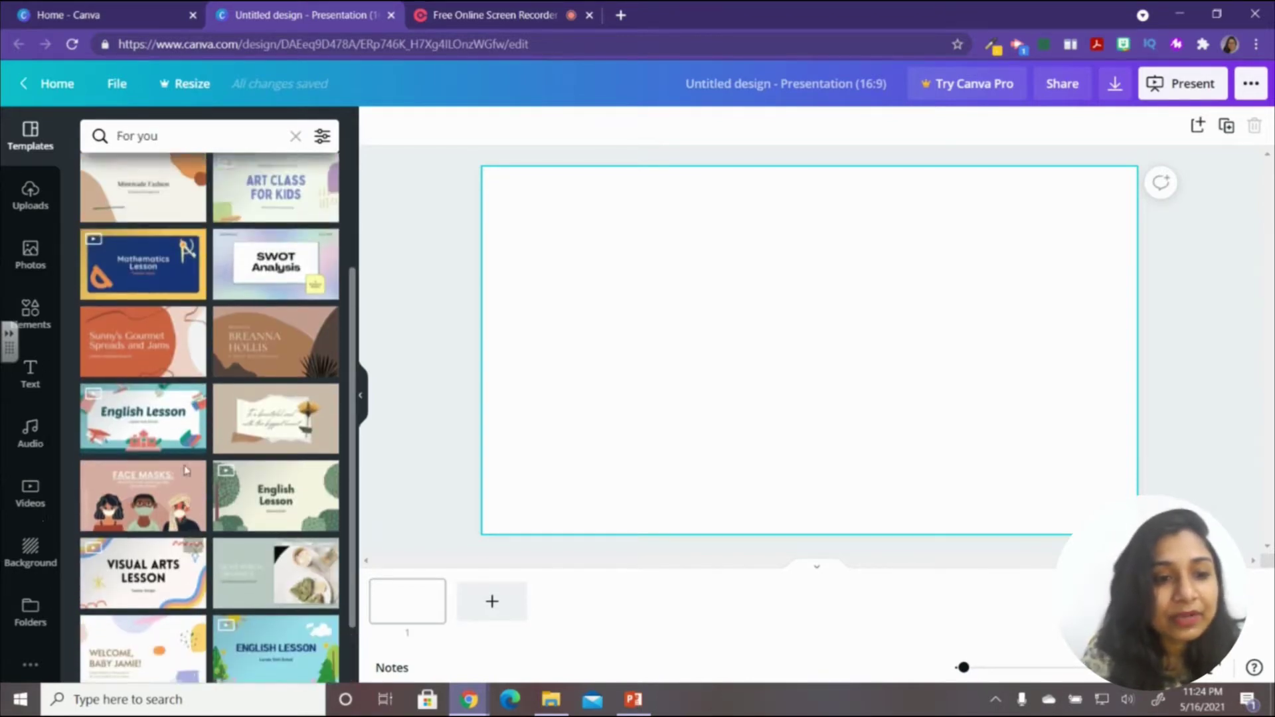
{"action": "scroll", "coordinate": [187, 470], "scroll_direction": "up", "scroll_amount": 3}
{"action": "scroll", "coordinate": [259, 536], "scroll_direction": "down", "scroll_amount": 3}
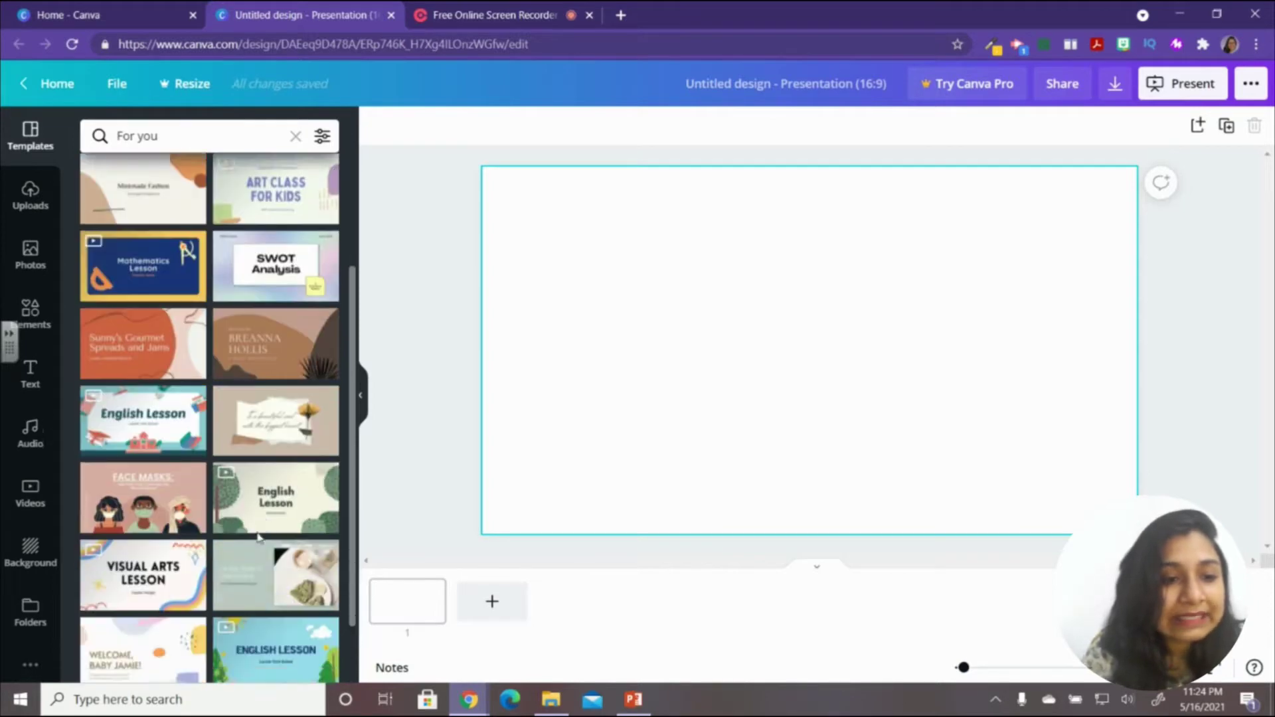
{"action": "left_click", "coordinate": [130, 433]}
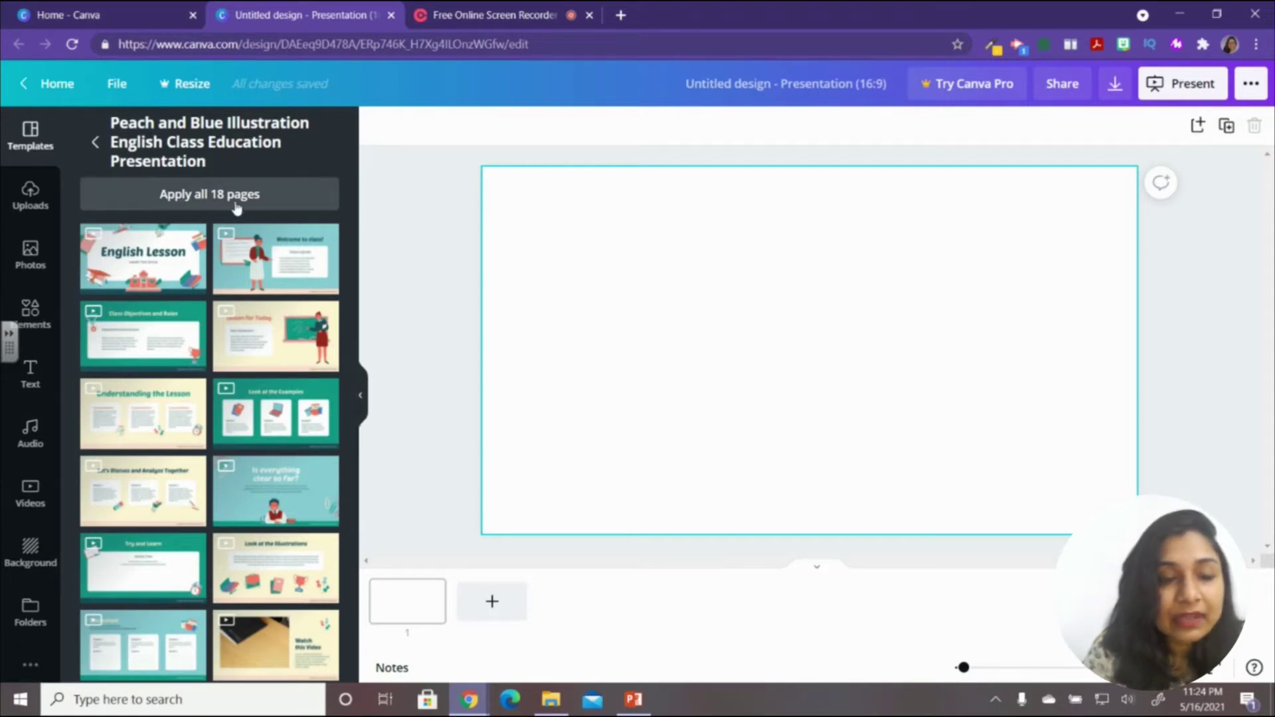
{"action": "scroll", "coordinate": [178, 269], "scroll_direction": "down", "scroll_amount": 3}
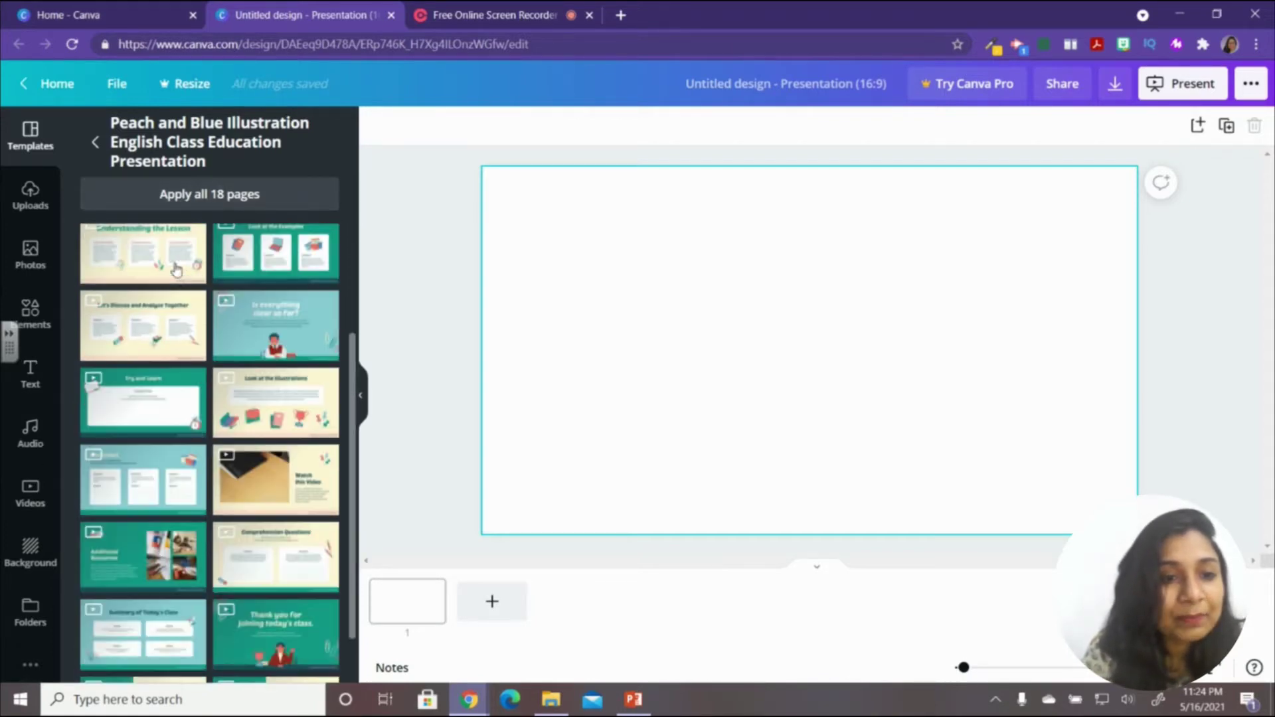
{"action": "scroll", "coordinate": [220, 524], "scroll_direction": "down", "scroll_amount": 1}
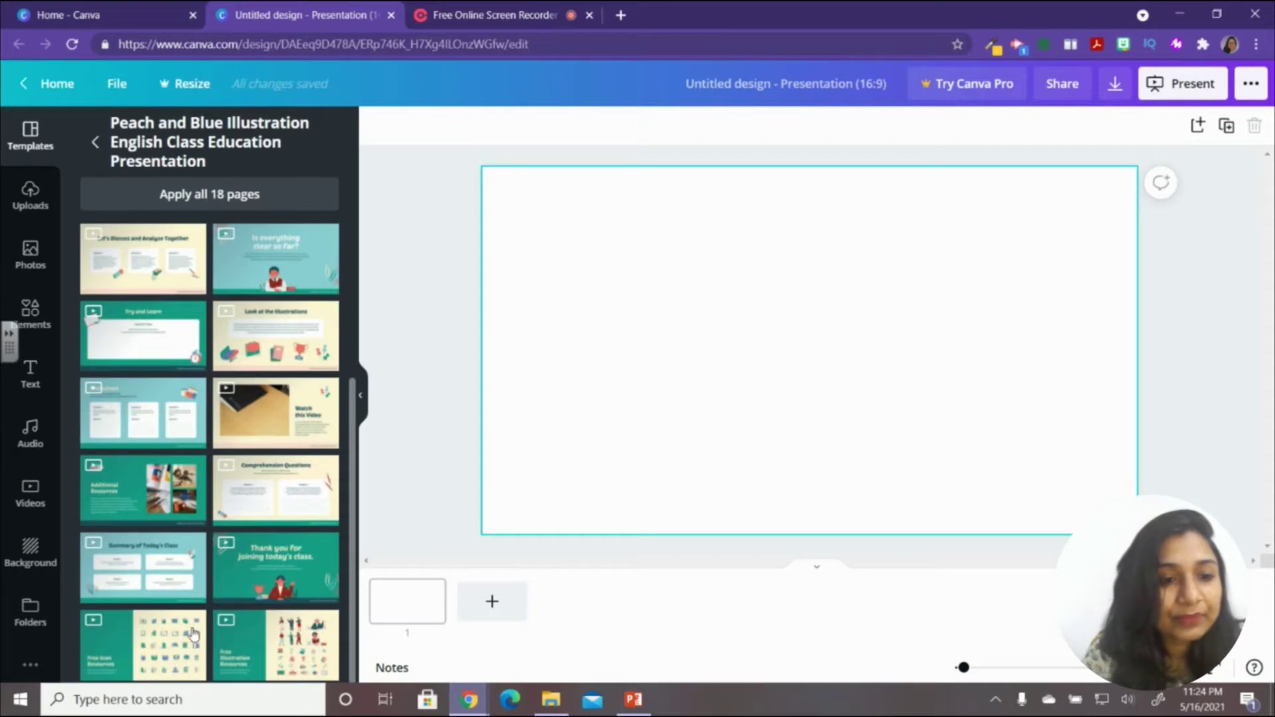
{"action": "scroll", "coordinate": [192, 633], "scroll_direction": "up", "scroll_amount": 4}
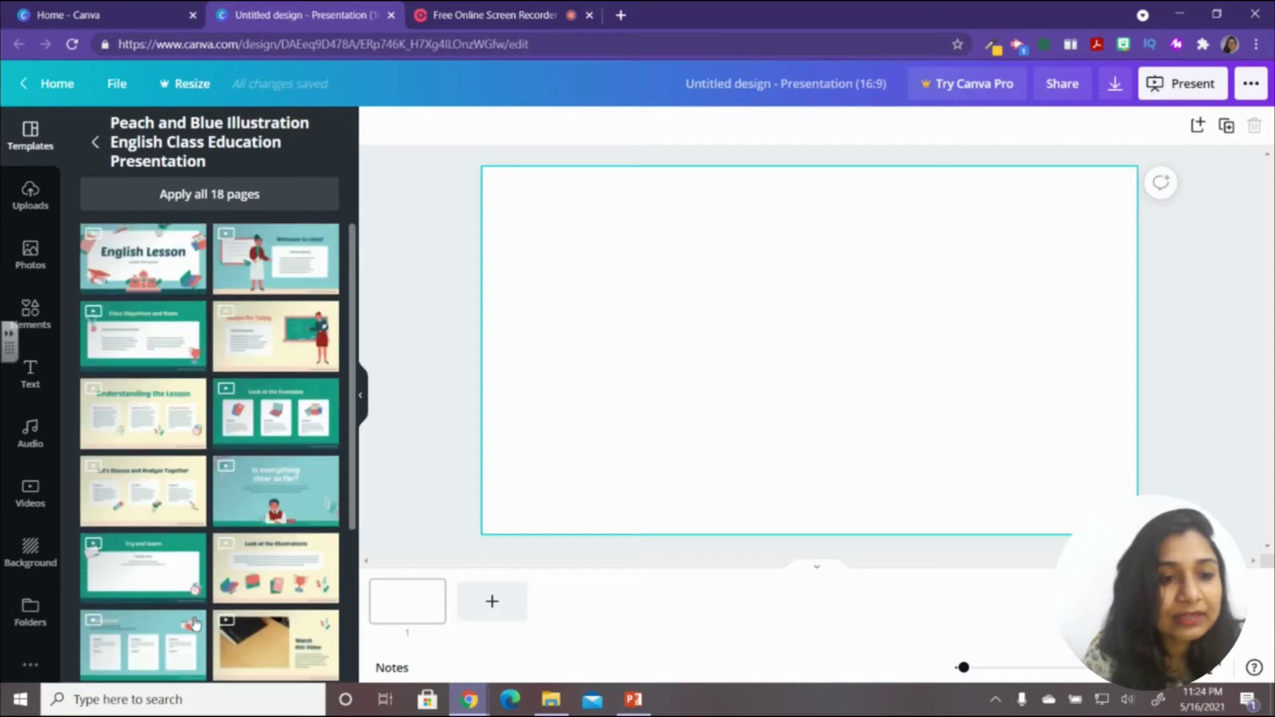
{"action": "left_click", "coordinate": [161, 258]}
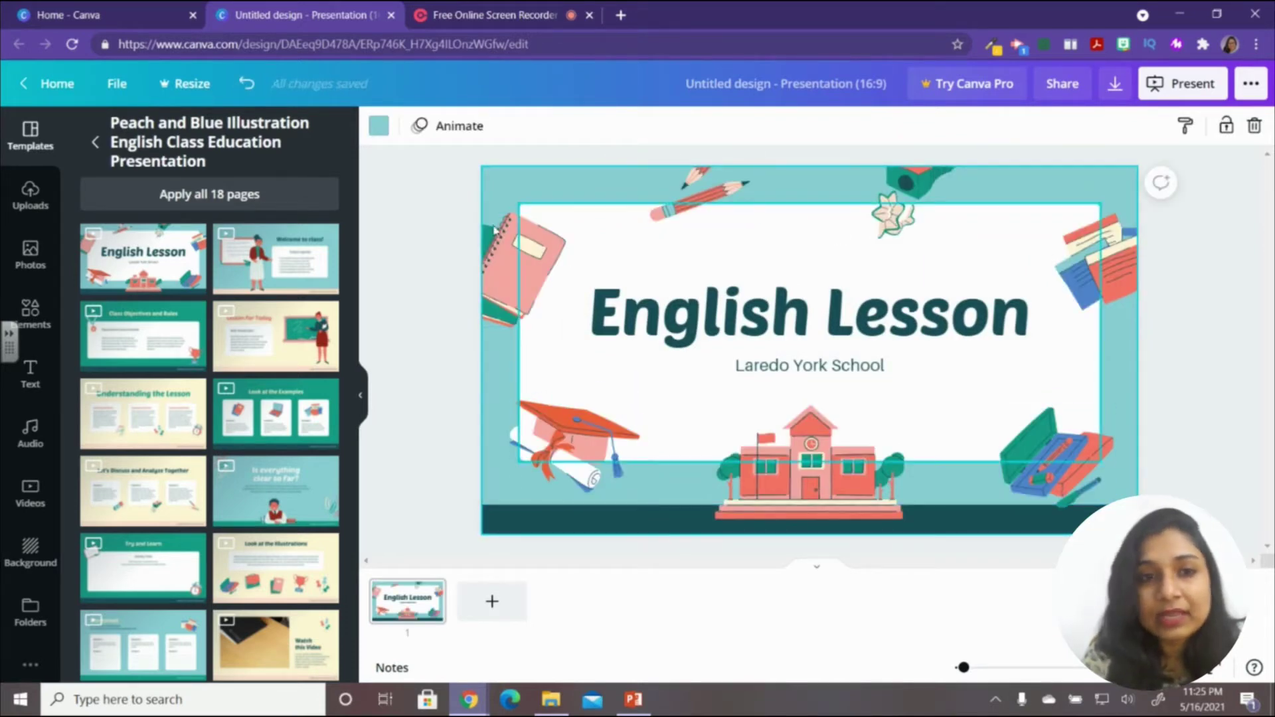
Leave the background colour unchanged and apply all 18 English Lesson template pages.
{"action": "left_click", "coordinate": [379, 132]}
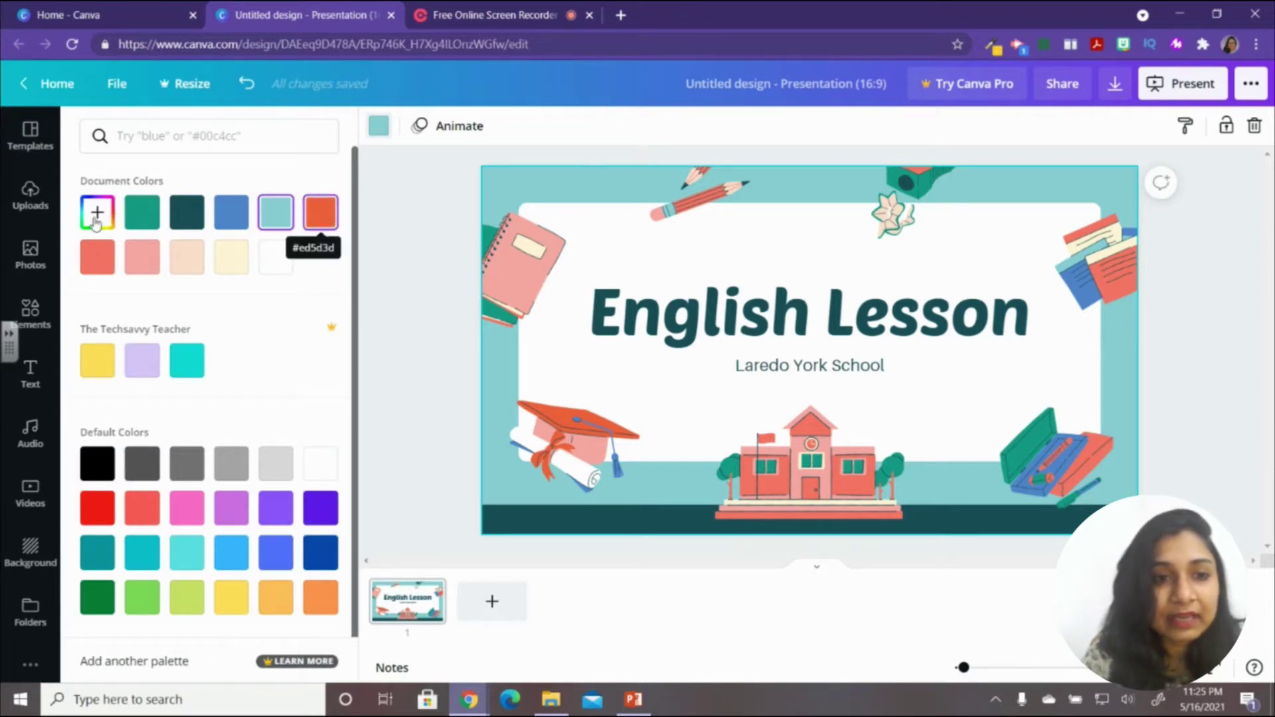
{"action": "left_click", "coordinate": [406, 270]}
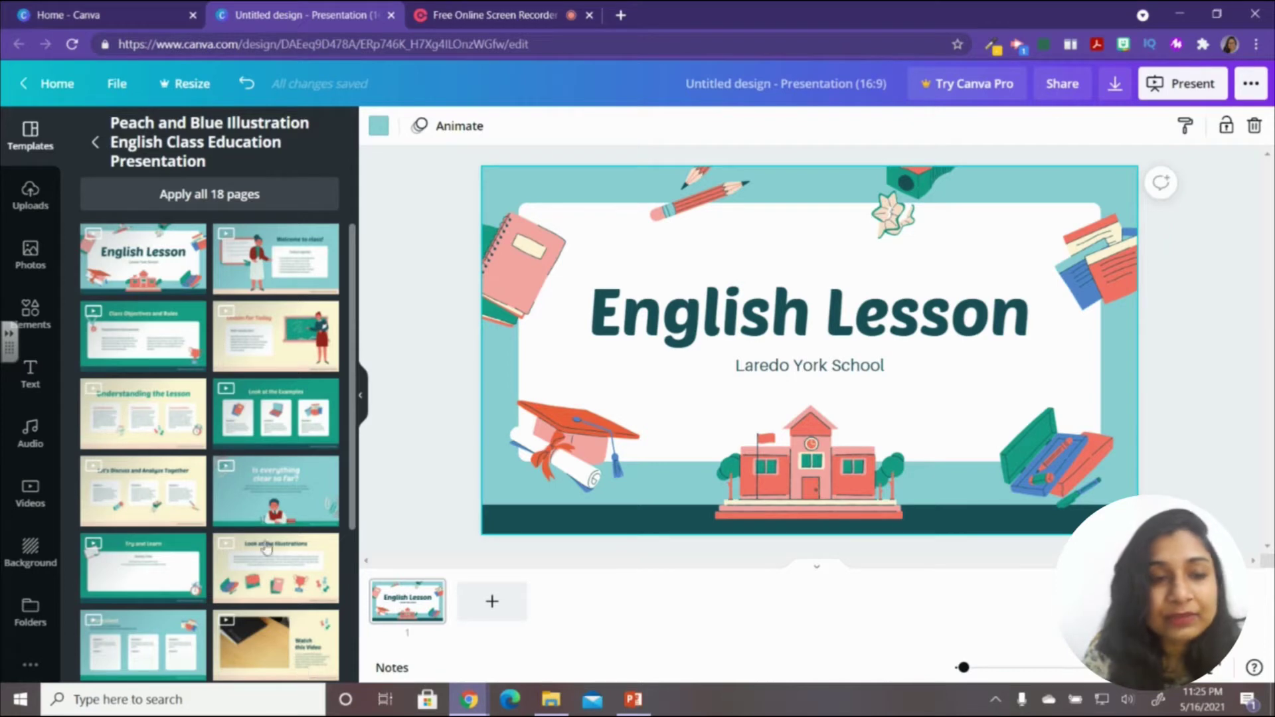
{"action": "left_click", "coordinate": [221, 208]}
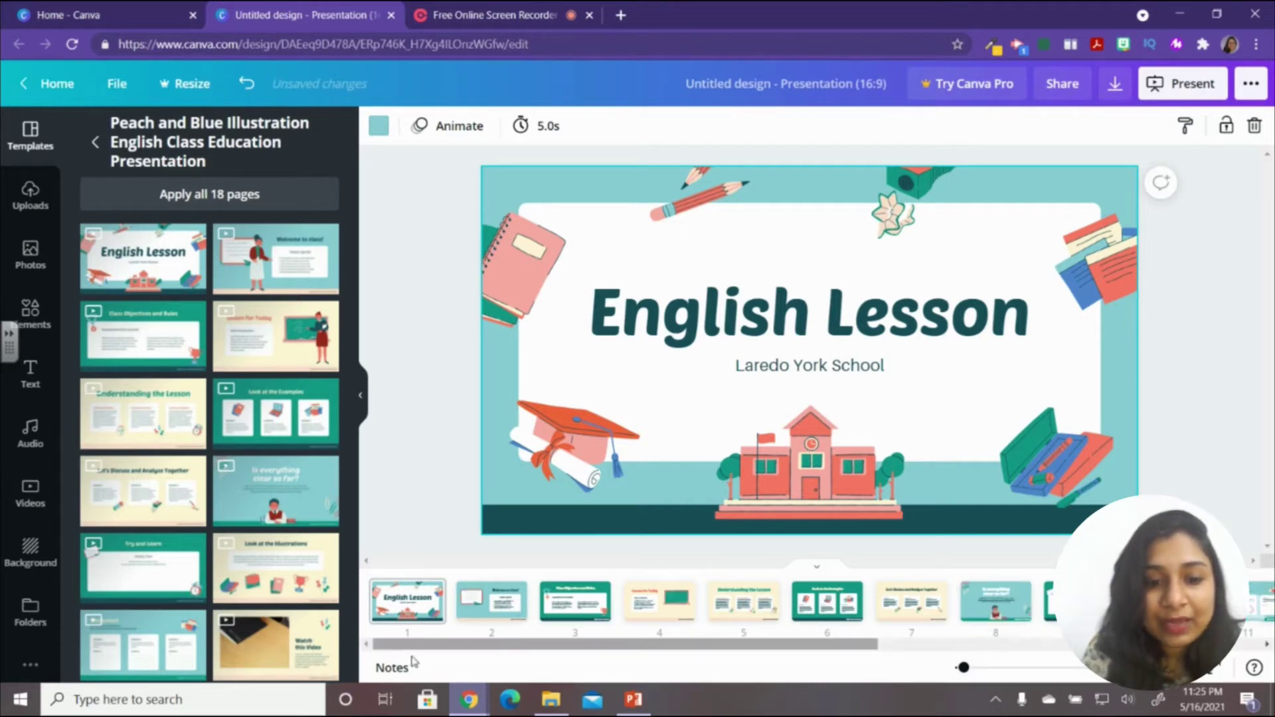
Ungroup the 'English Lesson' title from the school-name subtitle on slide 1.
{"action": "scroll", "coordinate": [441, 654], "scroll_direction": "right", "scroll_amount": 2}
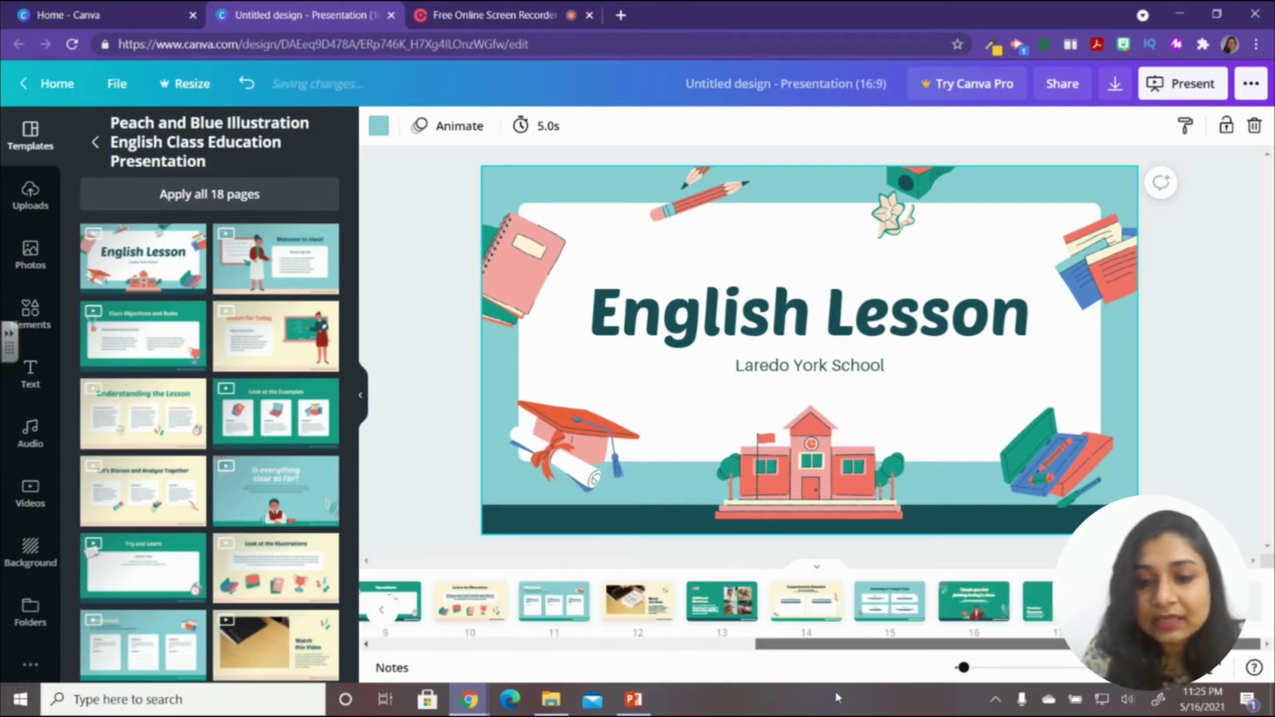
{"action": "scroll", "coordinate": [405, 660], "scroll_direction": "left", "scroll_amount": 2}
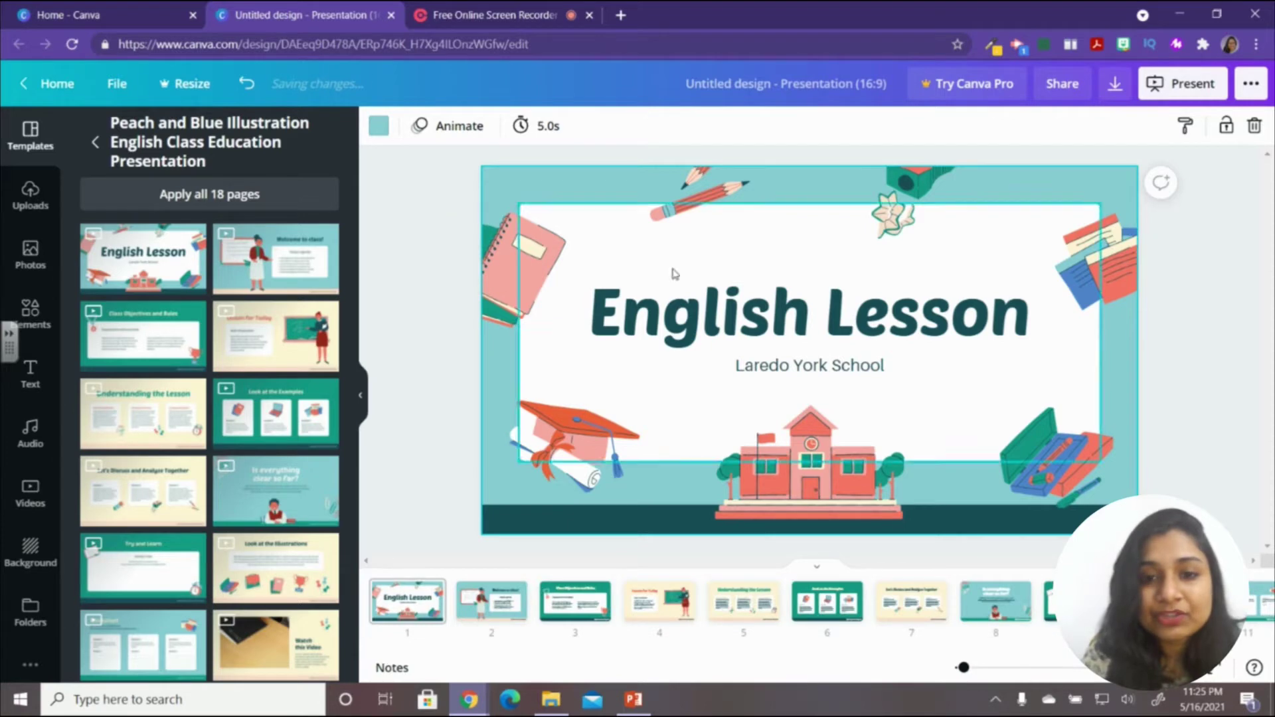
{"action": "double_click", "coordinate": [739, 316]}
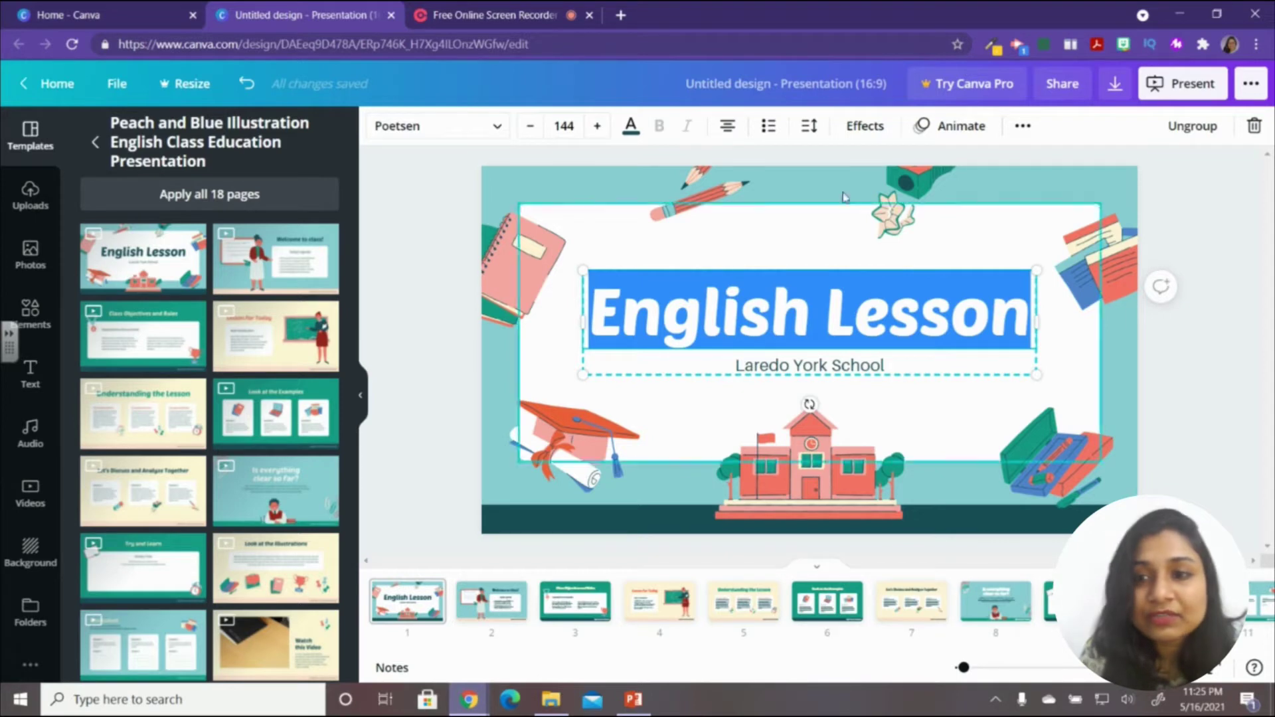
{"action": "left_click", "coordinate": [959, 335]}
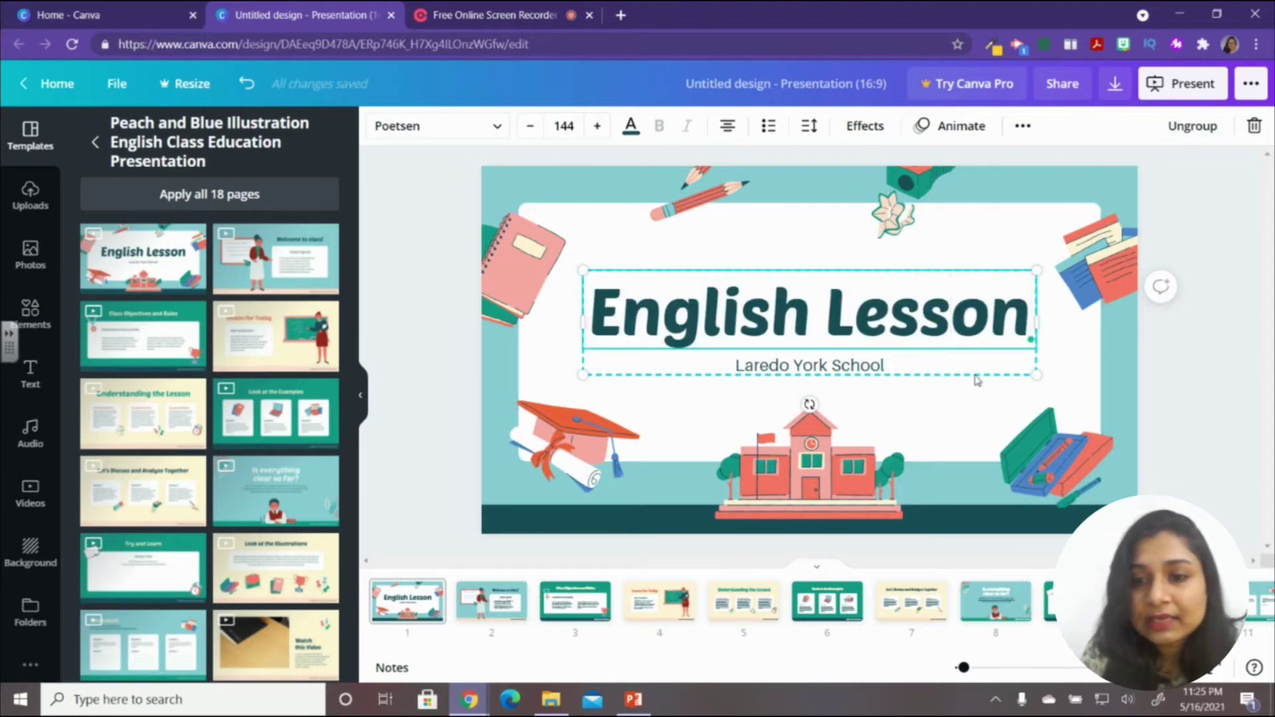
{"action": "left_click", "coordinate": [1195, 132]}
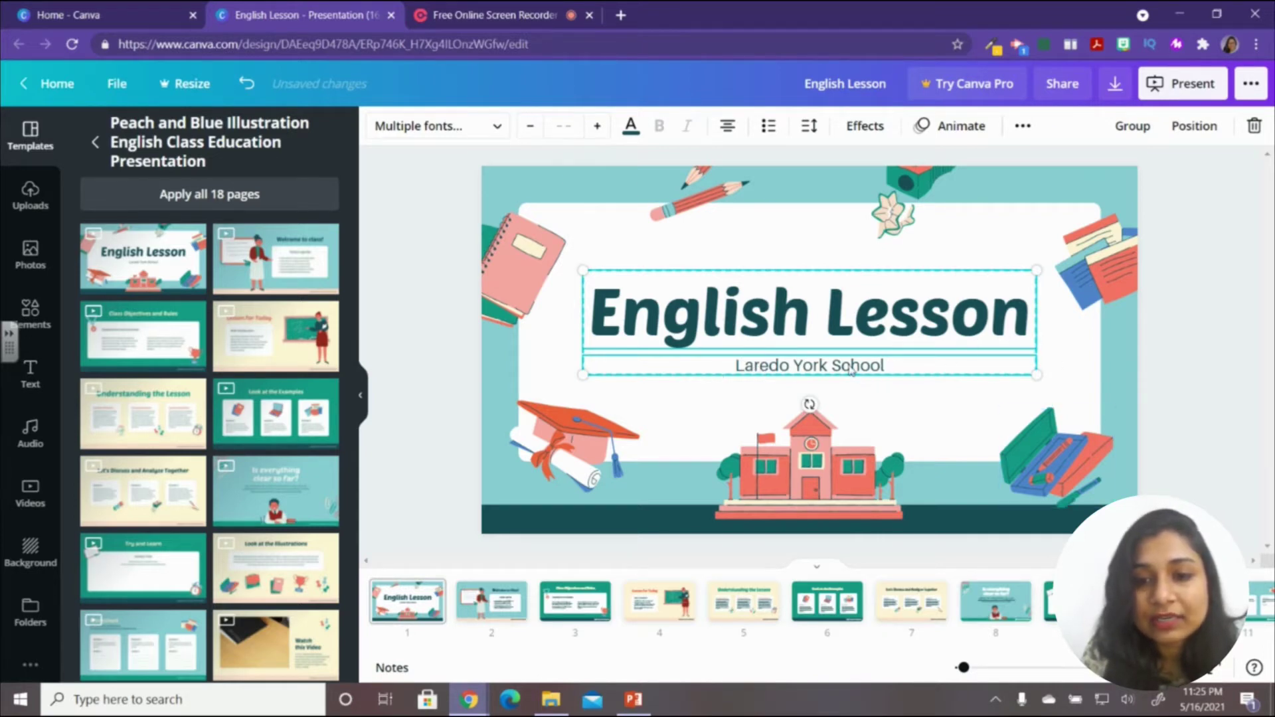
Delete the school-name subtitle text, leaving only the 'English Lesson' title.
{"action": "left_click", "coordinate": [953, 406]}
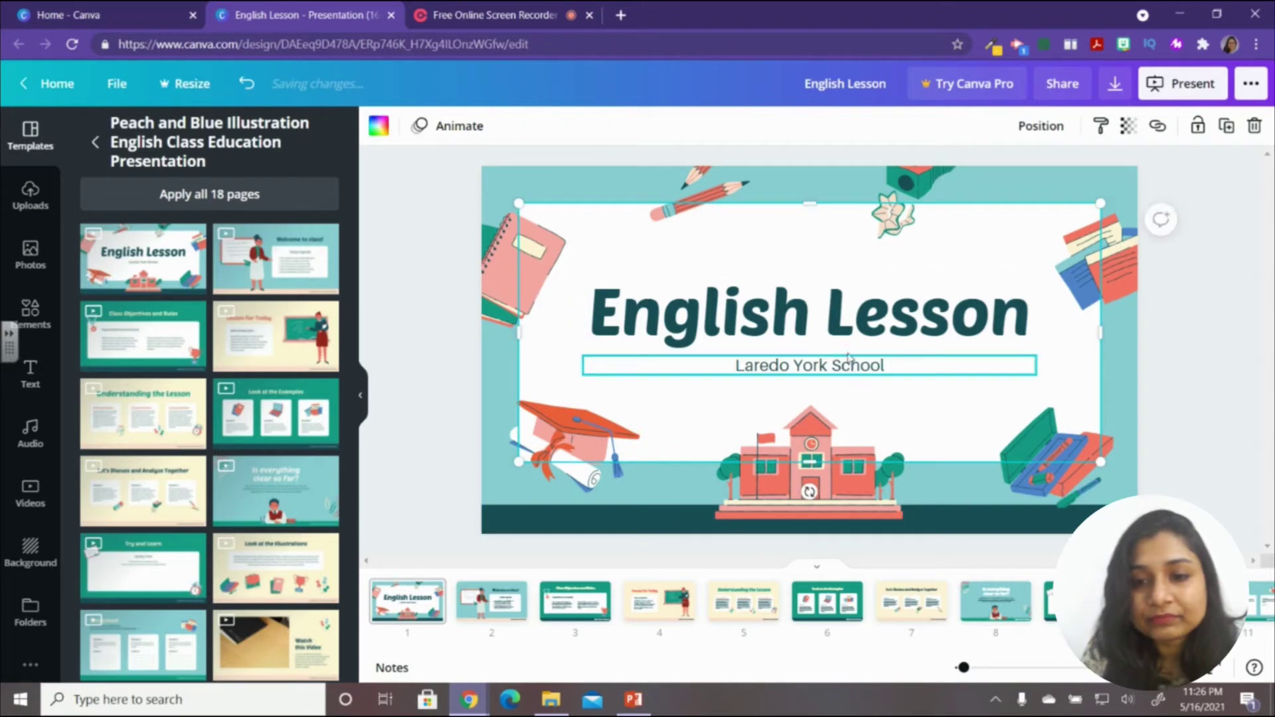
{"action": "double_click", "coordinate": [845, 370]}
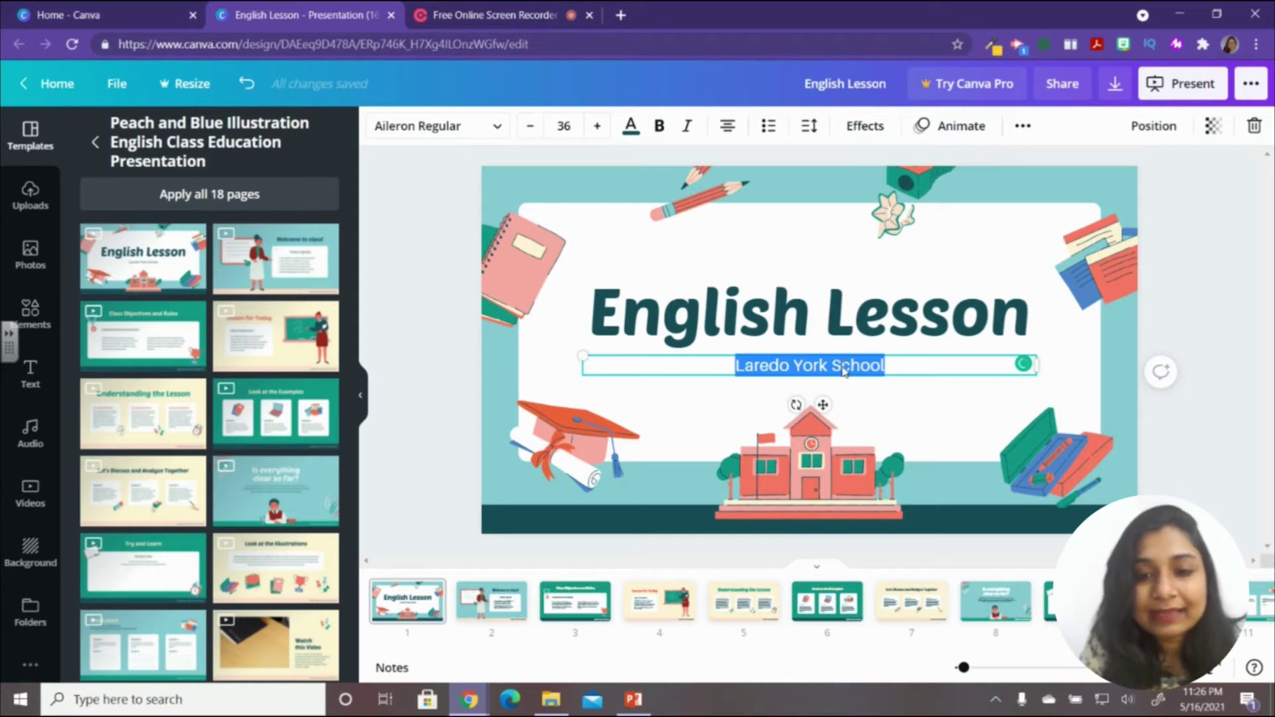
{"action": "key", "text": "Delete"}
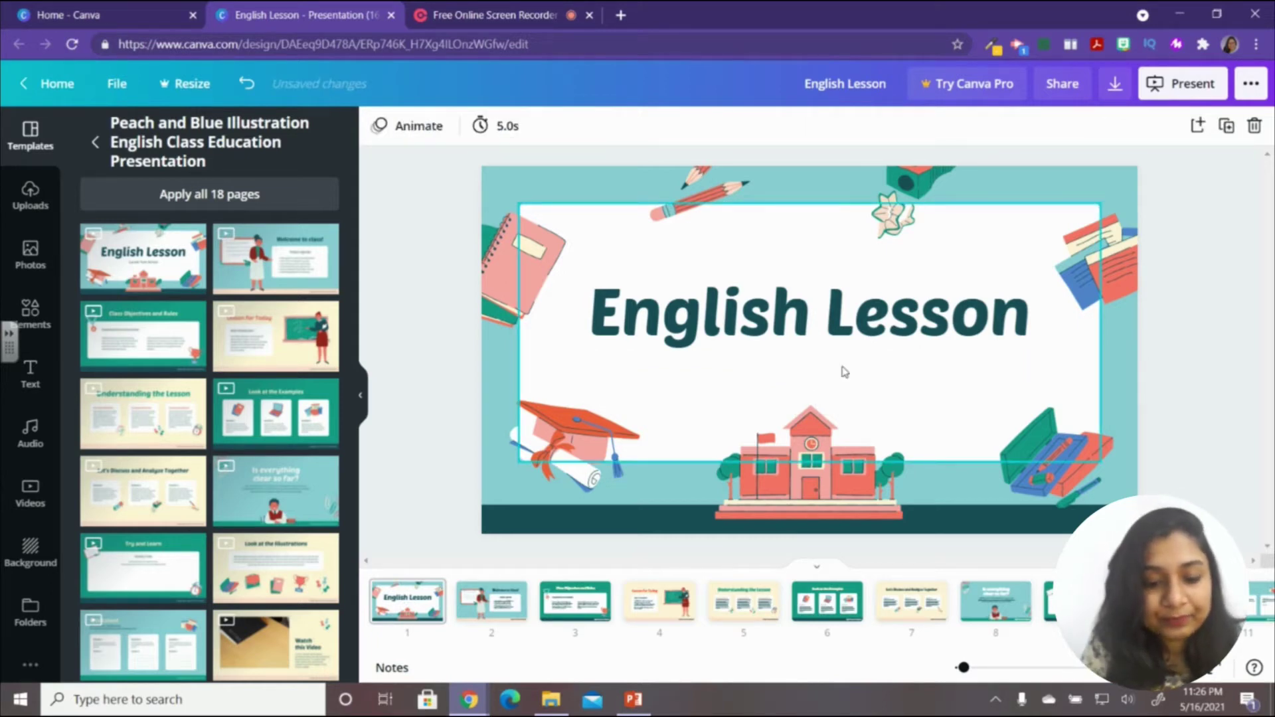
{"action": "left_click", "coordinate": [841, 372]}
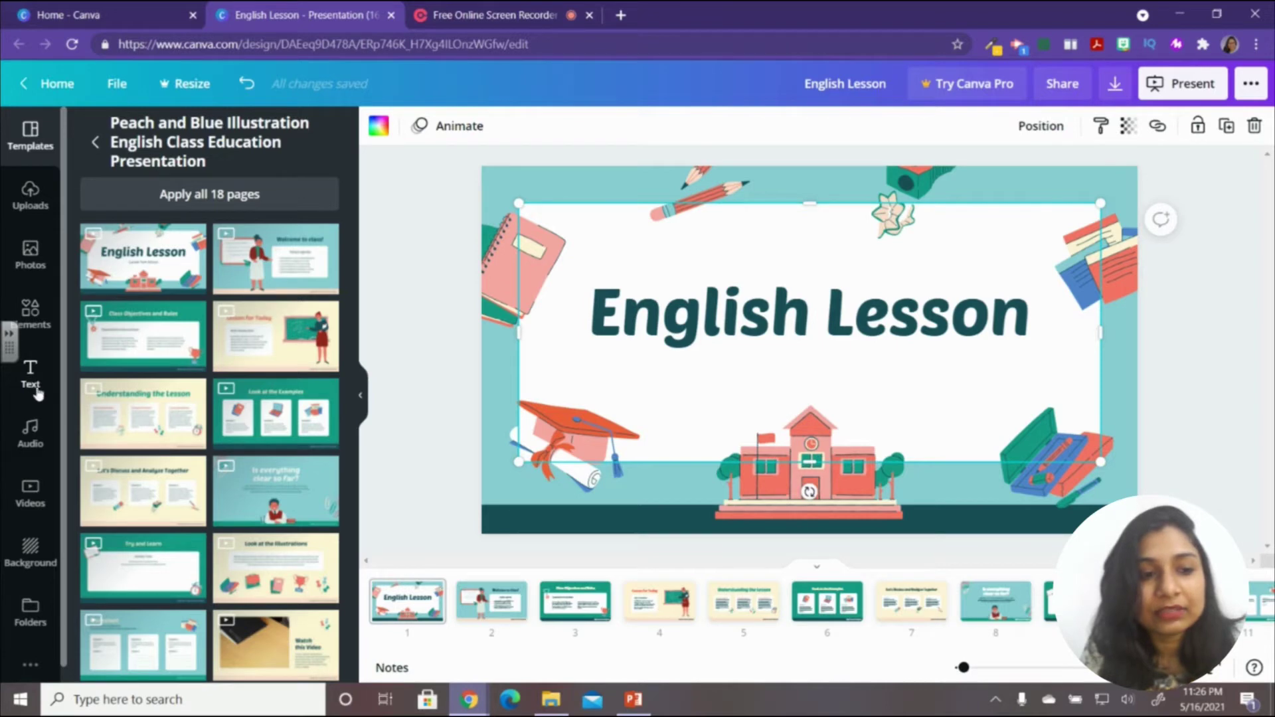
Add a subheading just under the title and type the teacher's class name into it.
{"action": "left_click", "coordinate": [31, 389]}
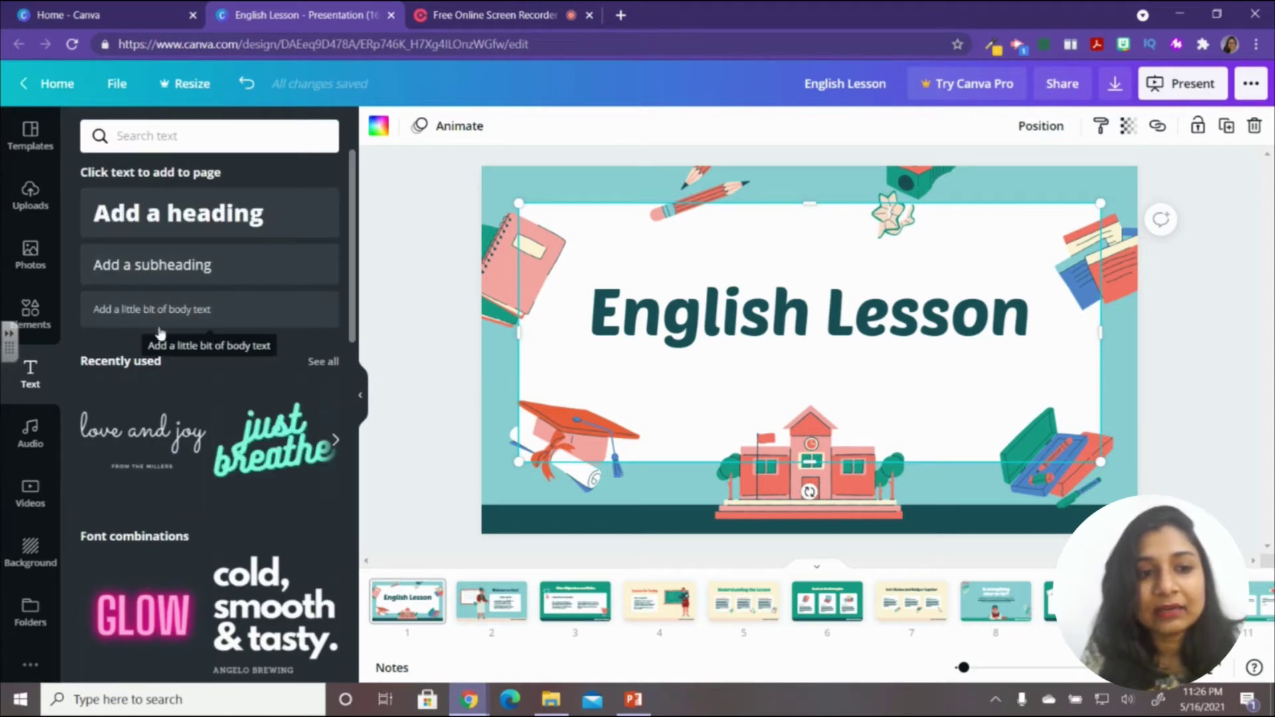
{"action": "left_click", "coordinate": [157, 283]}
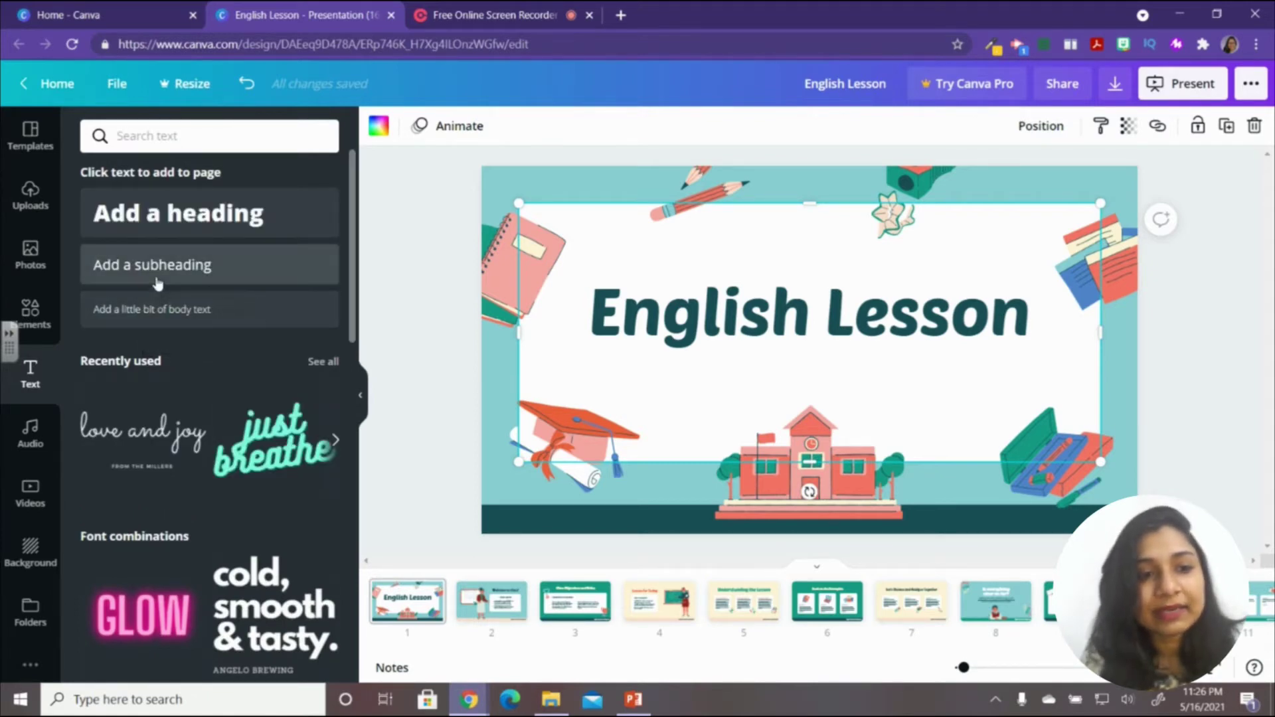
{"action": "left_click", "coordinate": [769, 486]}
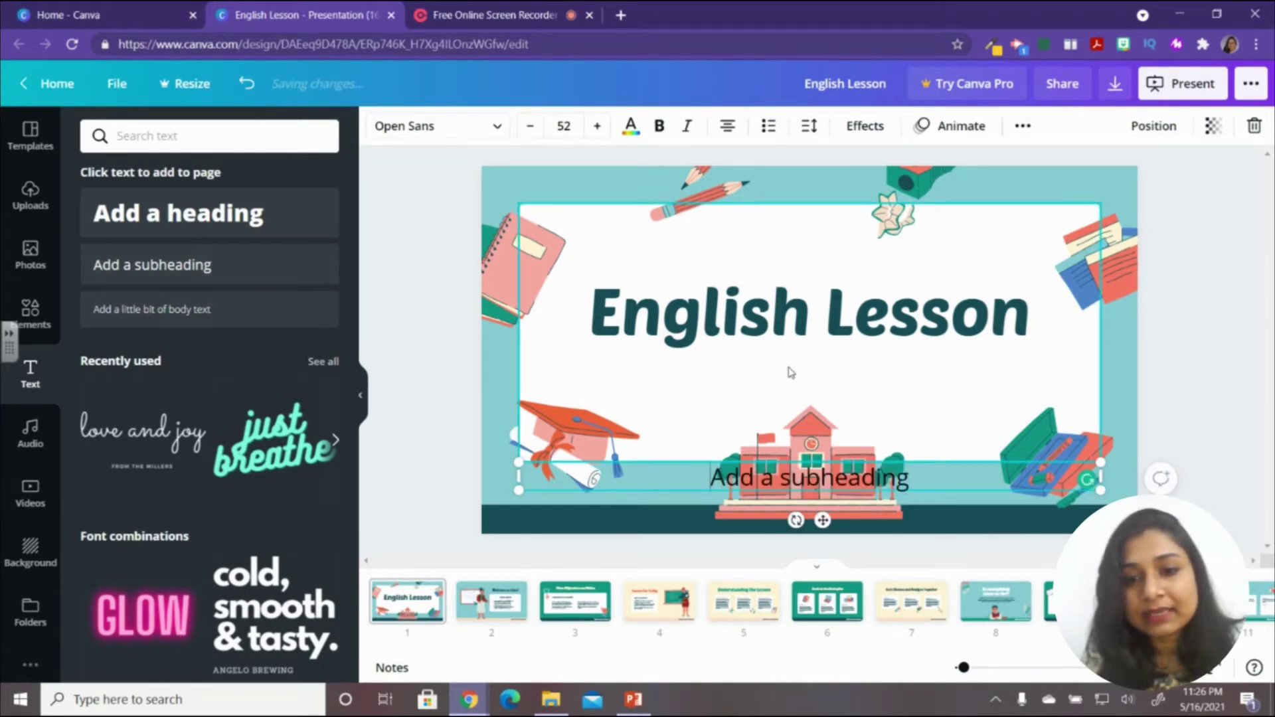
{"action": "left_click_drag", "start_coordinate": [710, 476], "coordinate": [816, 399]}
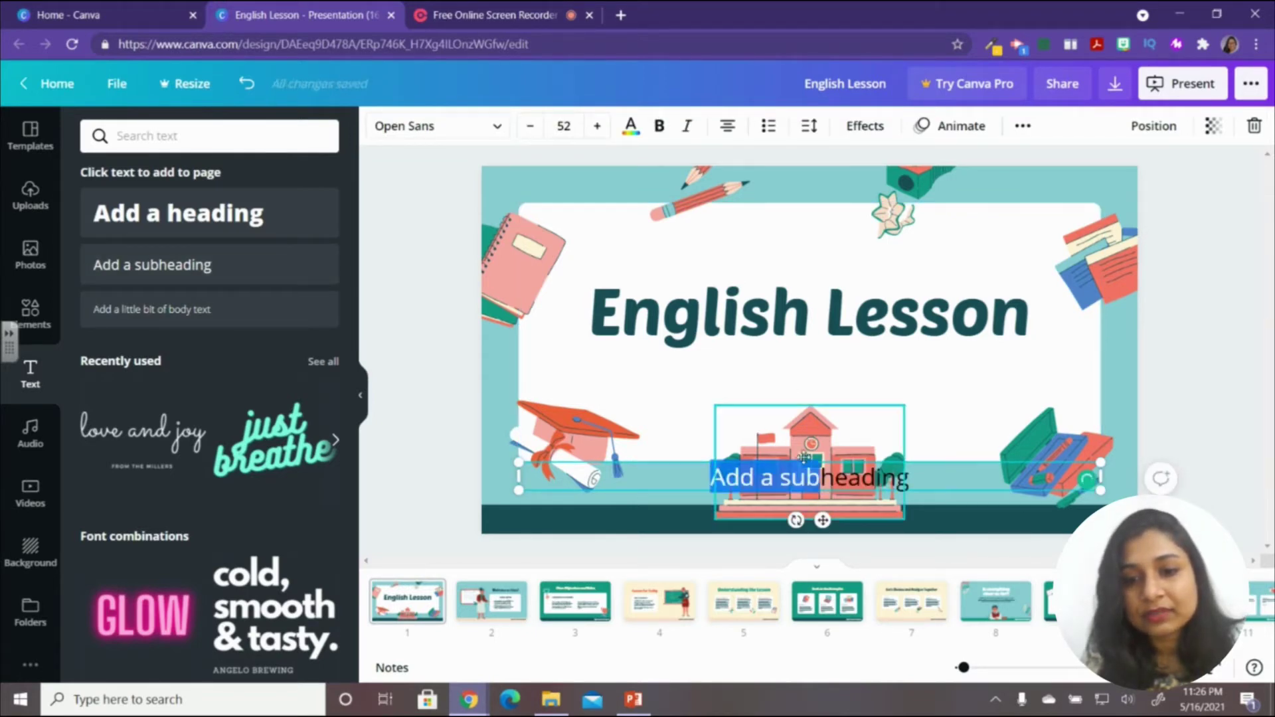
{"action": "left_click_drag", "start_coordinate": [815, 489], "coordinate": [818, 380]}
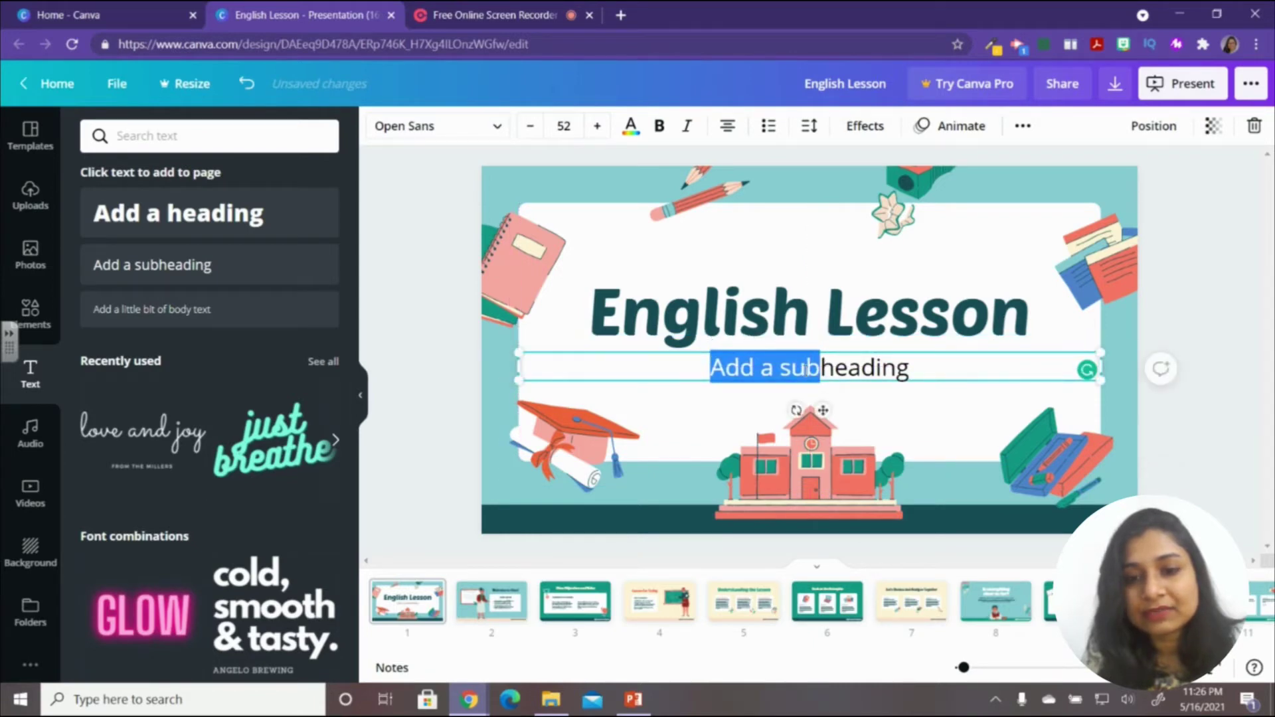
{"action": "double_click", "coordinate": [805, 370]}
{"action": "triple_click", "coordinate": [806, 370]}
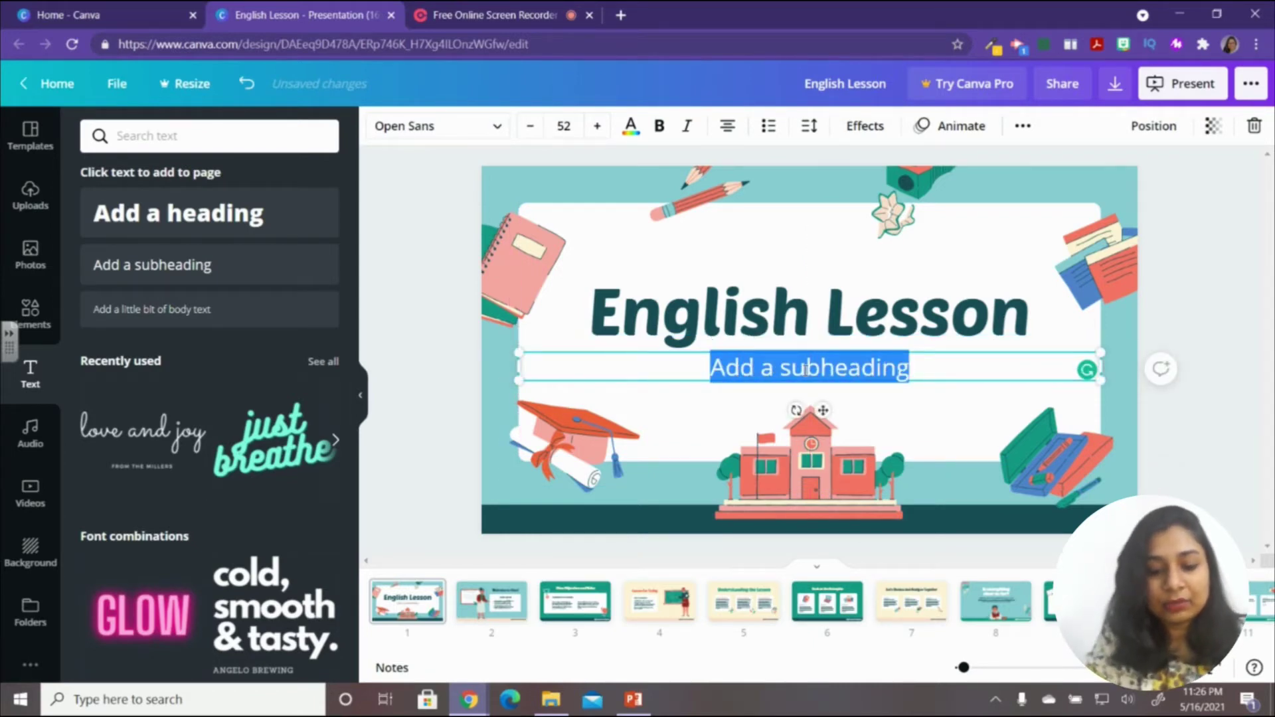
{"action": "type", "text": "Ms J"}
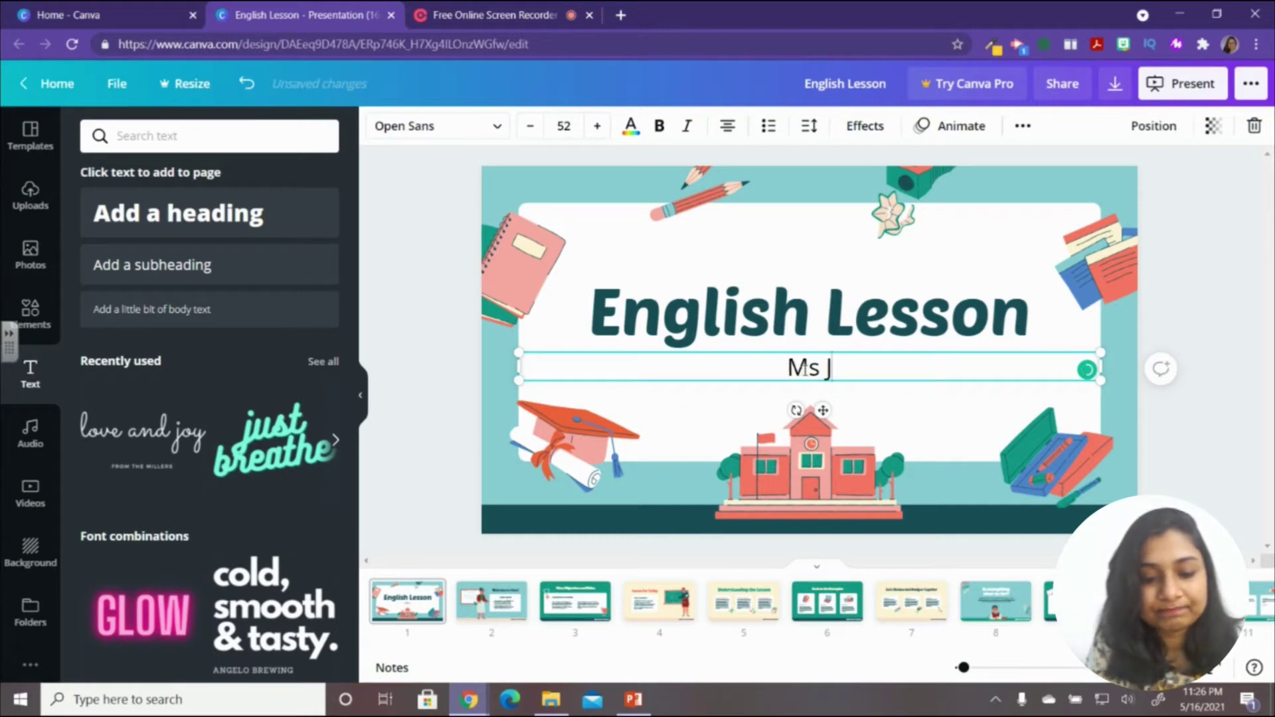
{"action": "type", "text": "oylin's Cl"}
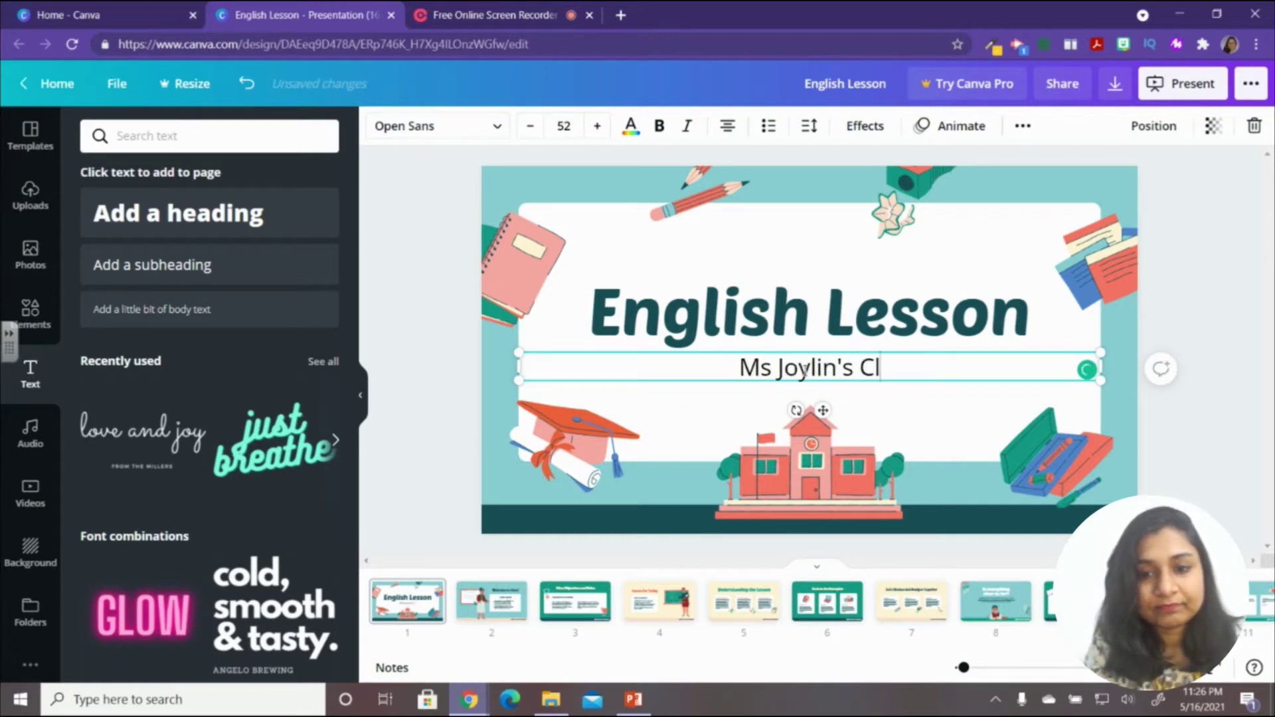
{"action": "type", "text": "ass"}
{"action": "key", "text": "ctrl+a"}
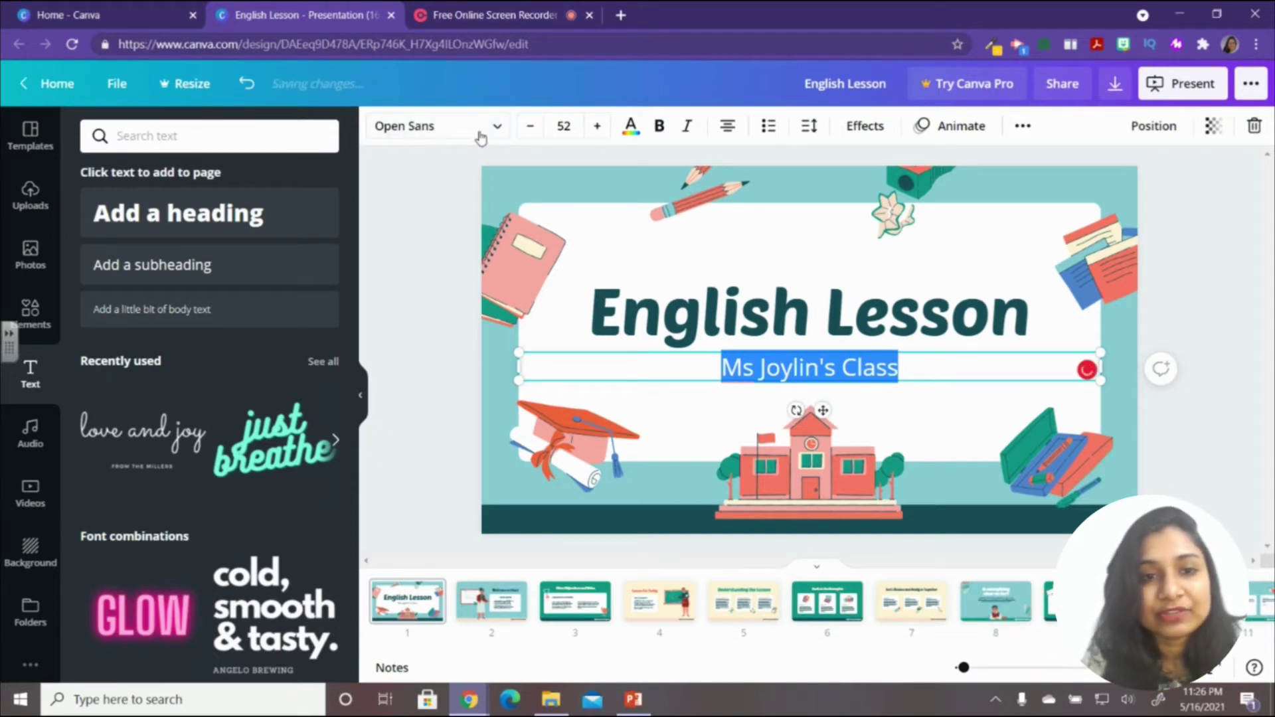
Set the class-name subtitle's font to Poetsen and its colour to teal.
{"action": "left_click", "coordinate": [502, 126]}
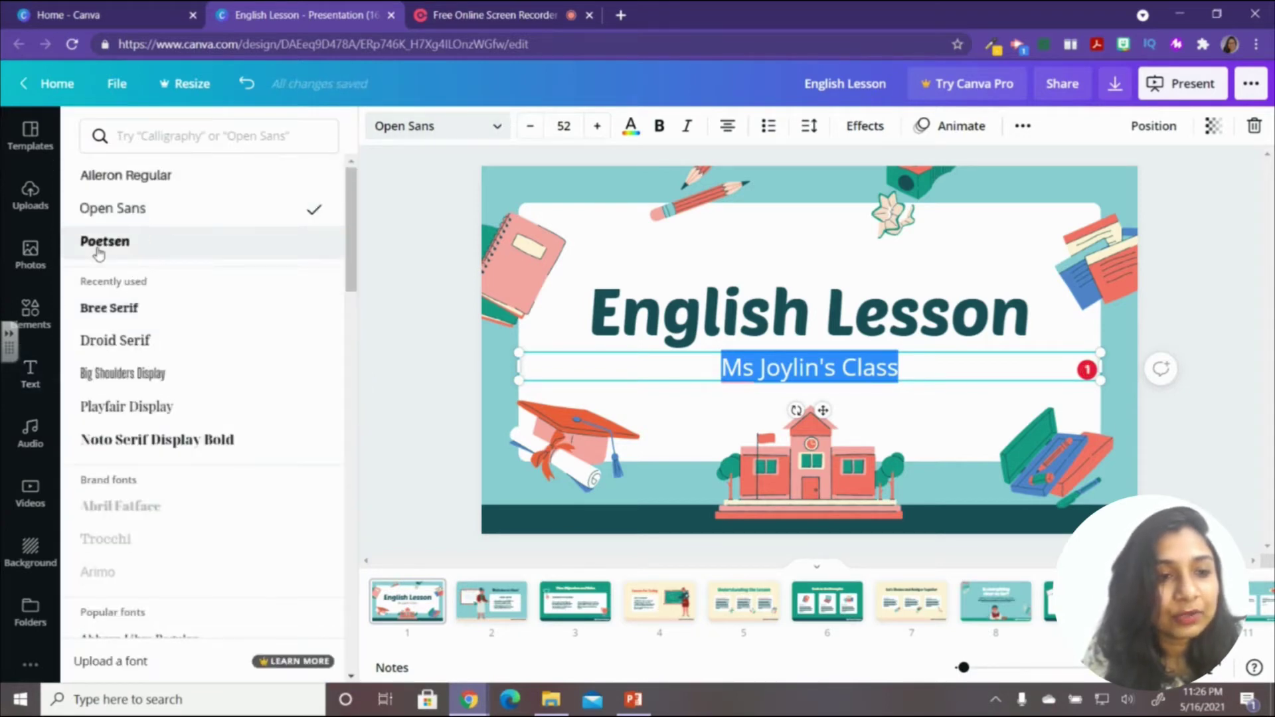
{"action": "left_click", "coordinate": [100, 245]}
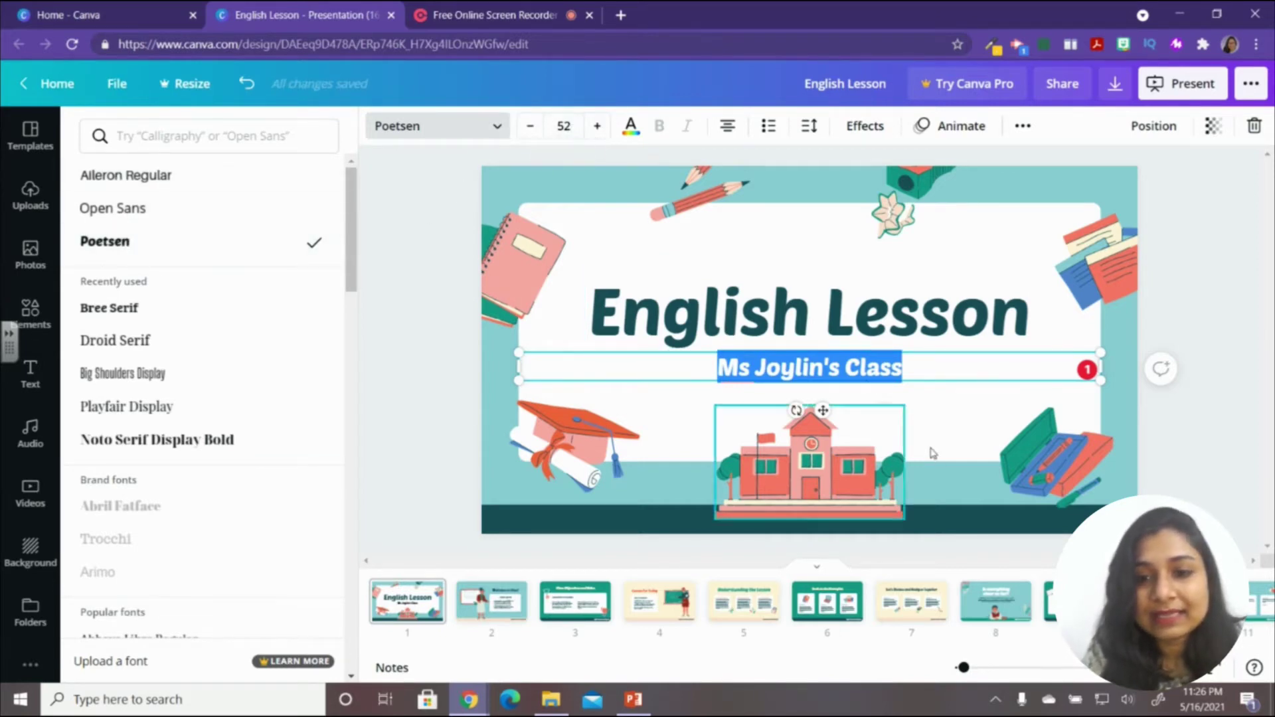
{"action": "left_click", "coordinate": [809, 382]}
{"action": "left_click", "coordinate": [807, 380]}
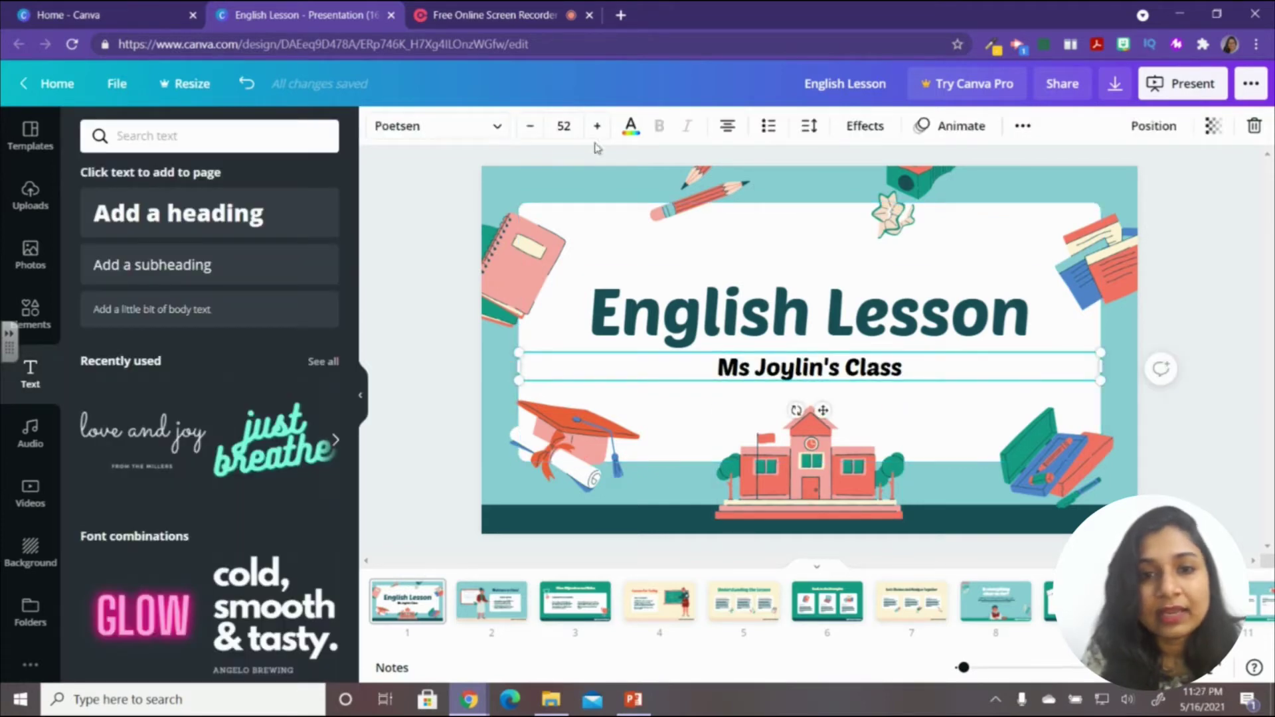
{"action": "left_click", "coordinate": [631, 129]}
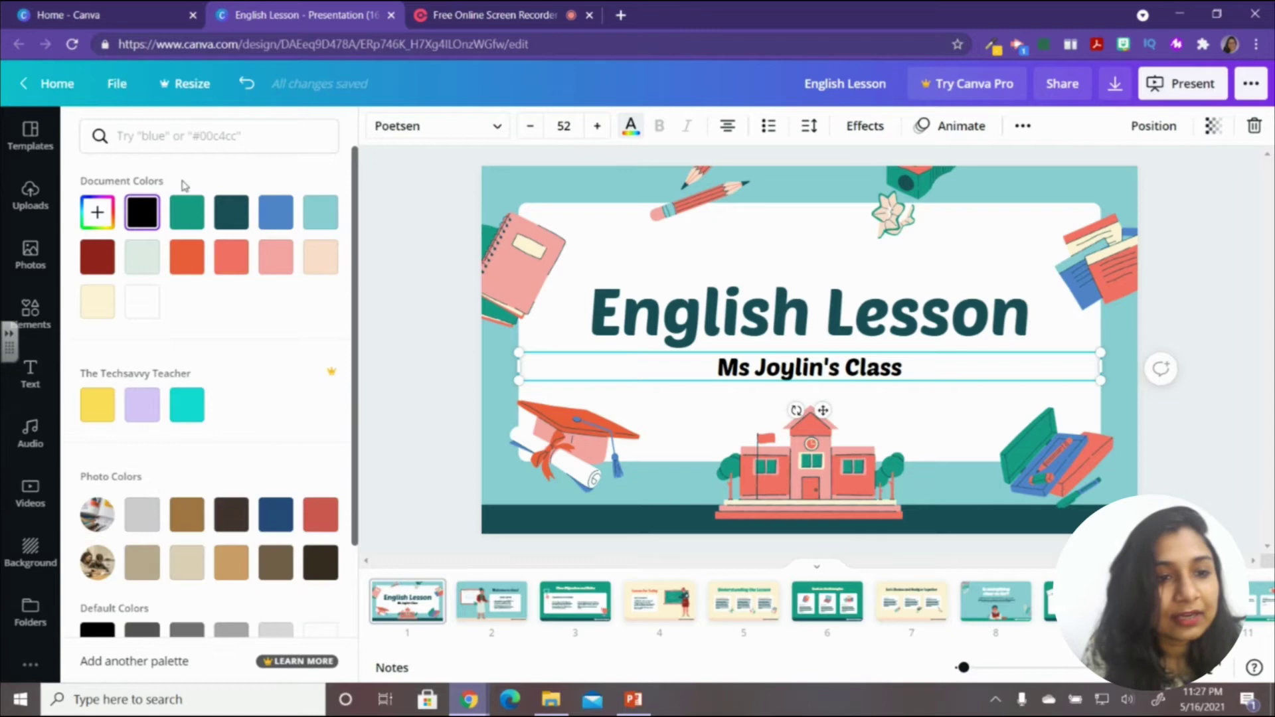
{"action": "left_click", "coordinate": [187, 215]}
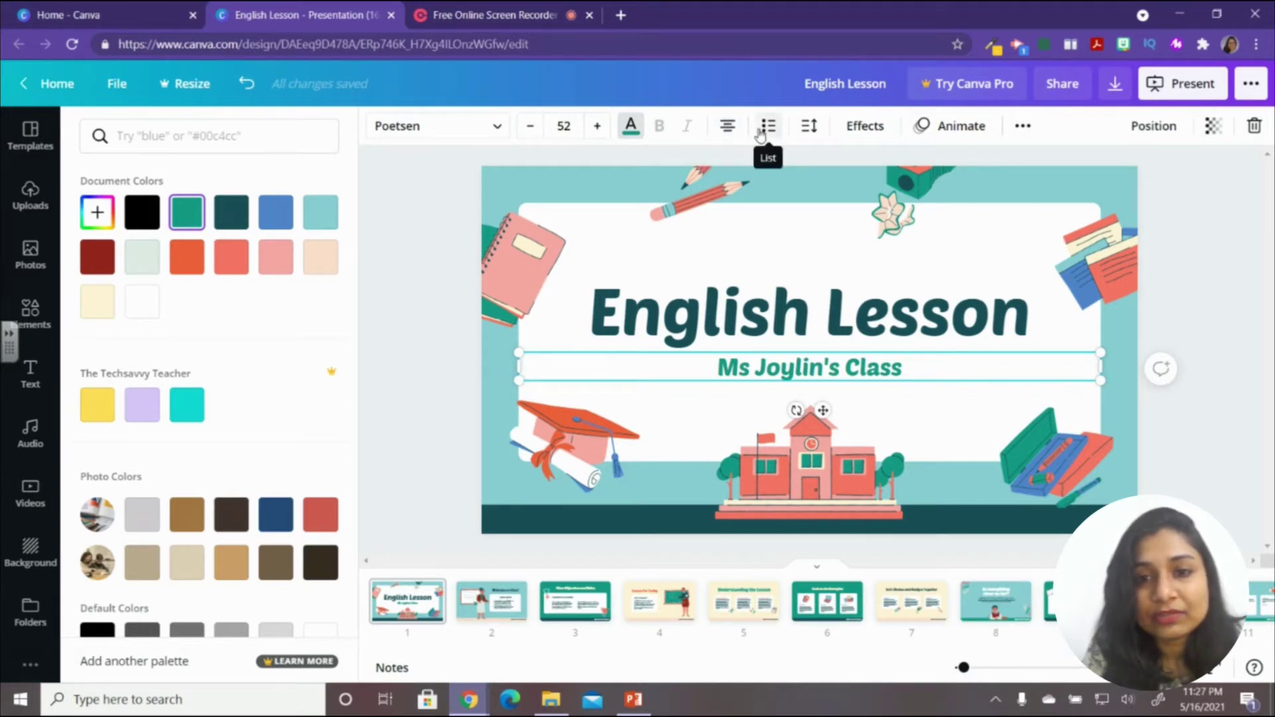
Widen the subtitle's letter spacing to 19 and apply a Shadow text effect.
{"action": "left_click", "coordinate": [809, 125]}
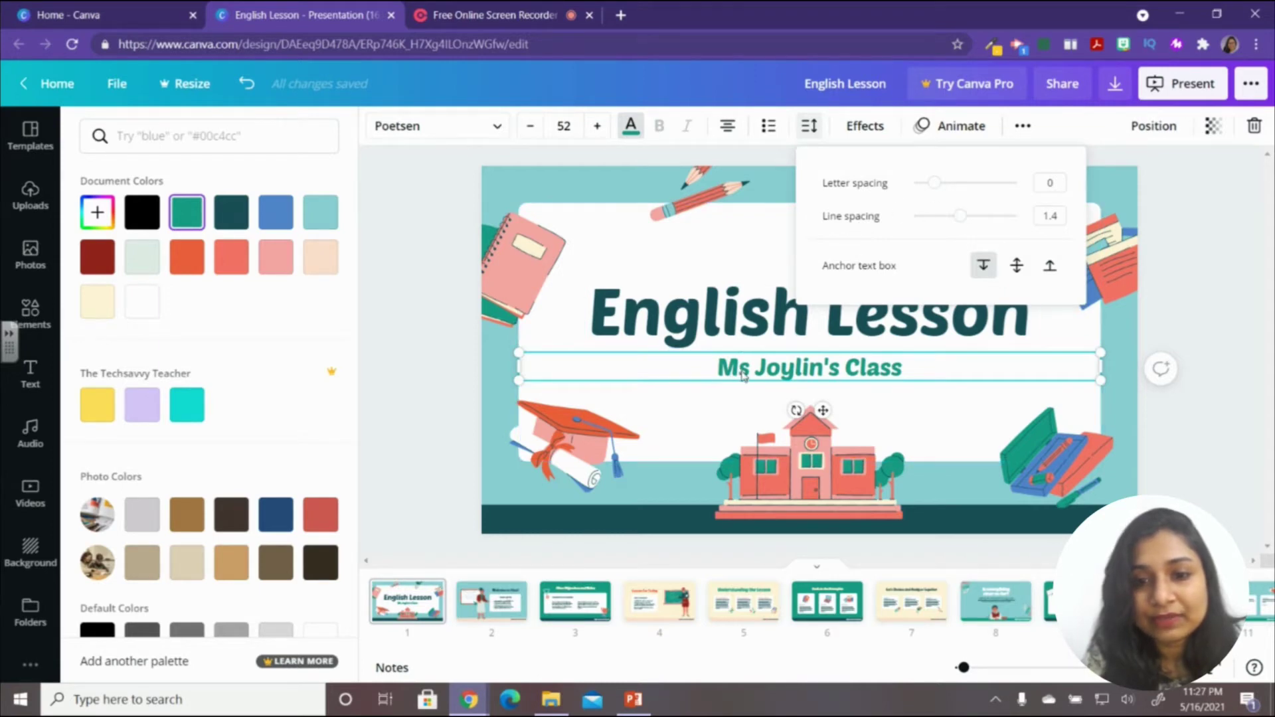
{"action": "left_click", "coordinate": [934, 184]}
{"action": "left_click_drag", "start_coordinate": [944, 190], "coordinate": [937, 193]}
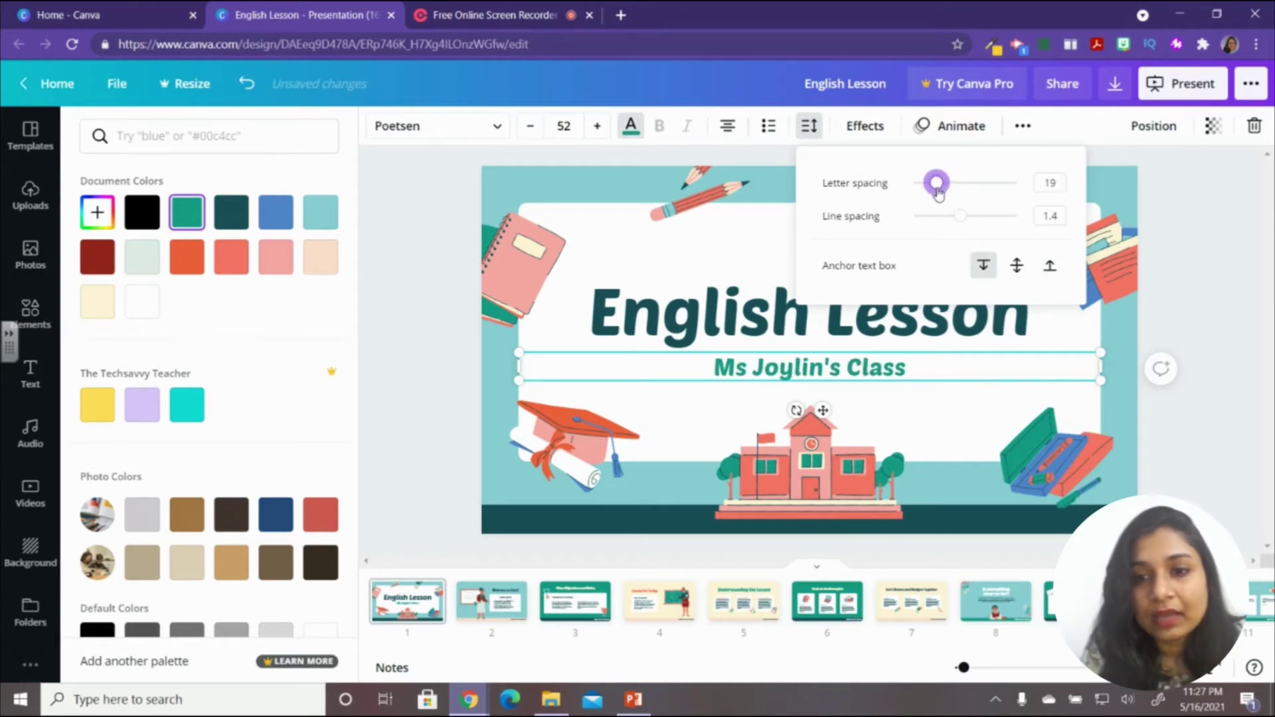
{"action": "left_click", "coordinate": [870, 135]}
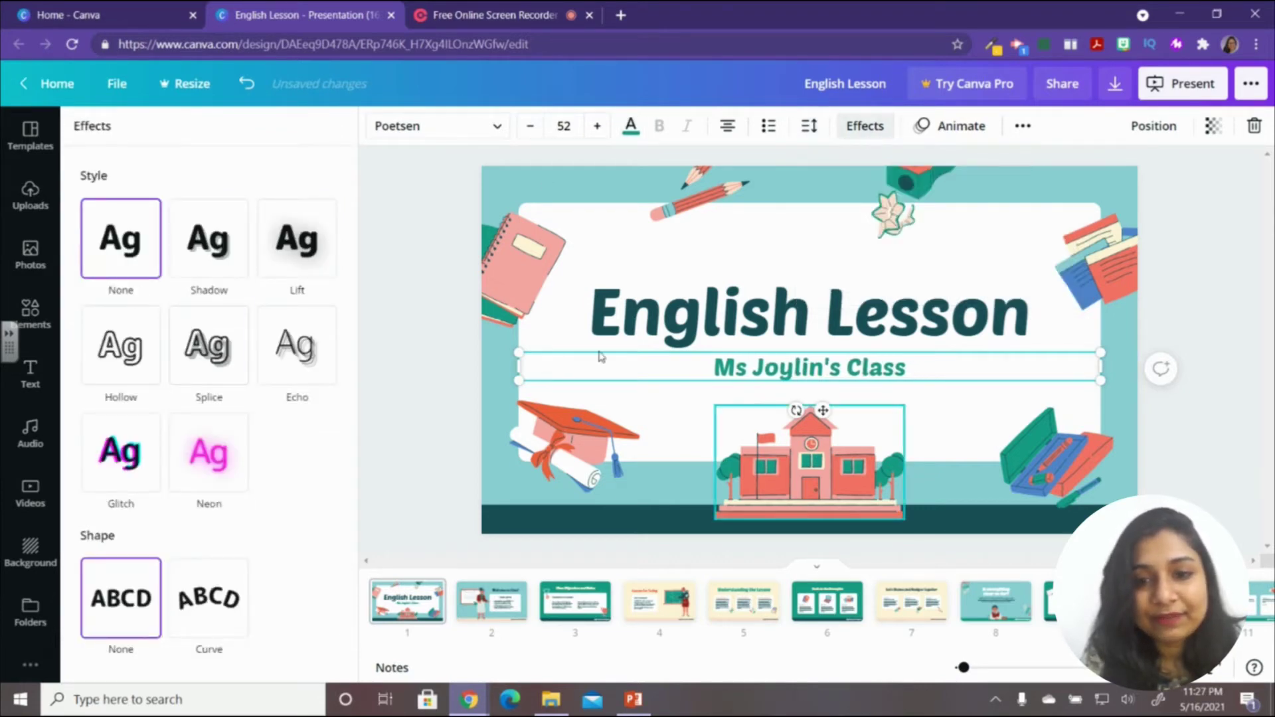
{"action": "left_click", "coordinate": [229, 264]}
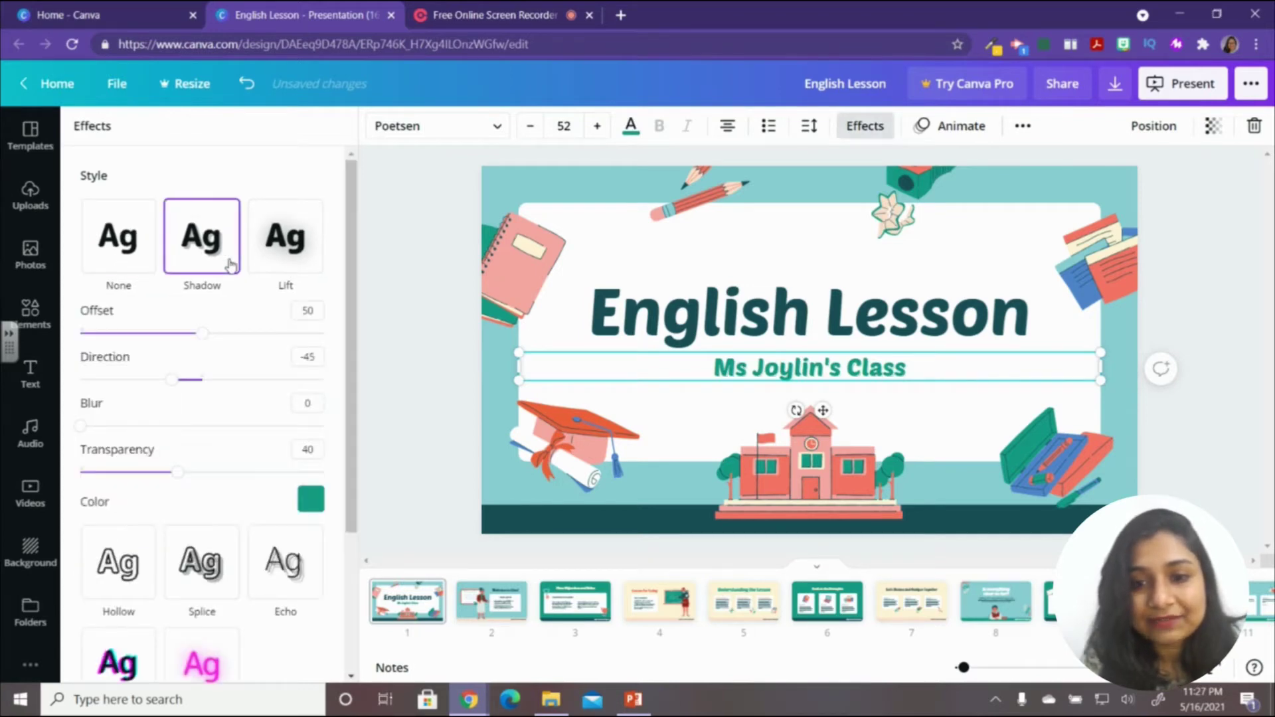
Try the Lift, Hollow and Echo effects, settling on Splice for the subtitle.
{"action": "left_click", "coordinate": [299, 264]}
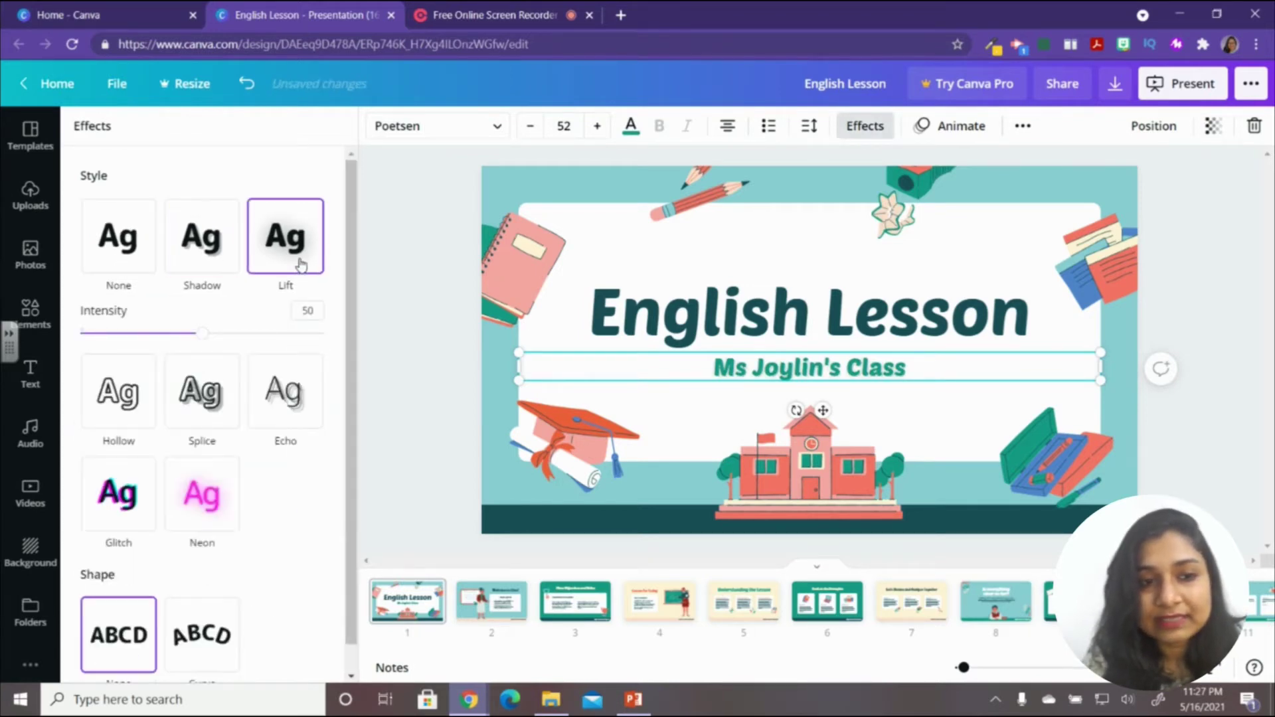
{"action": "left_click", "coordinate": [105, 416]}
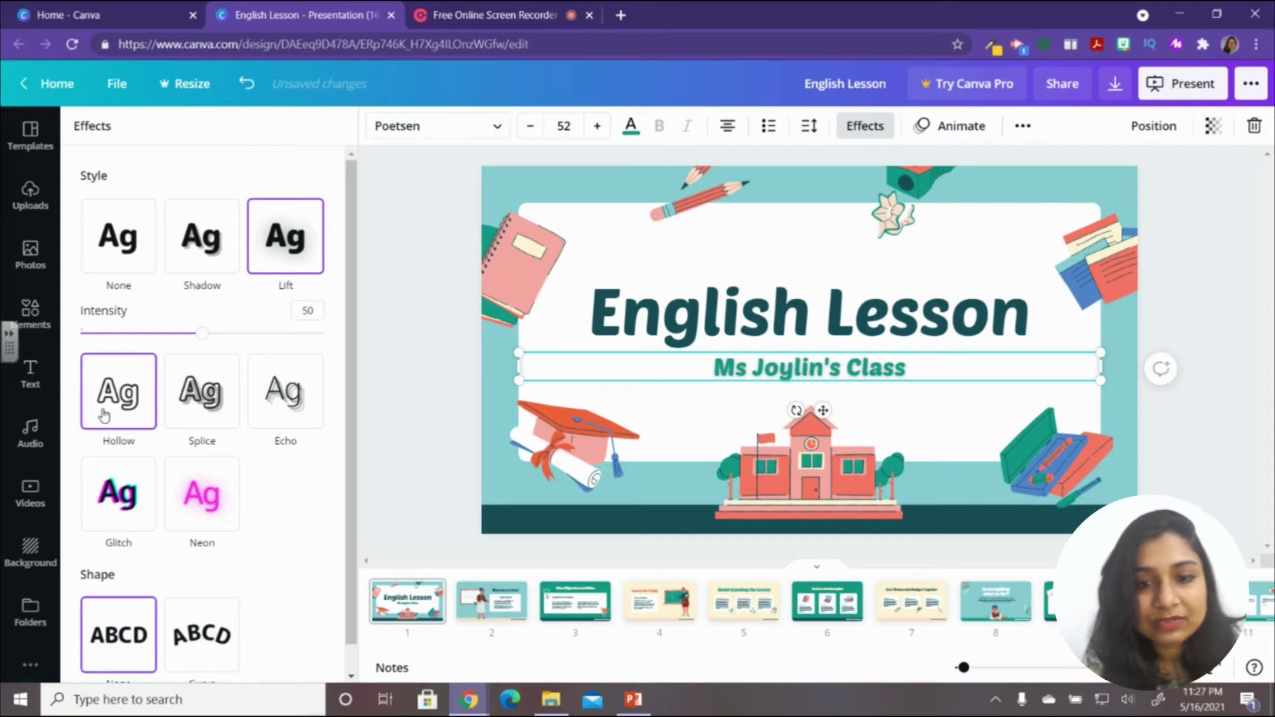
{"action": "left_click", "coordinate": [221, 352]}
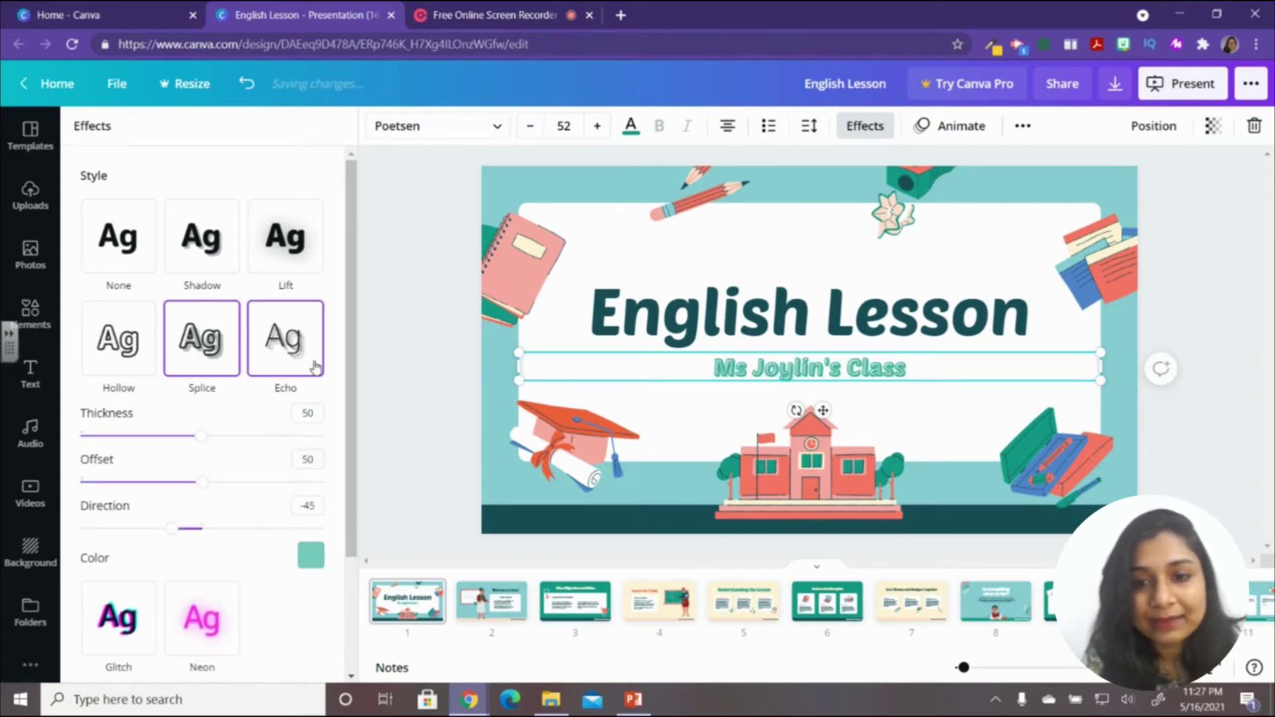
{"action": "left_click", "coordinate": [272, 355]}
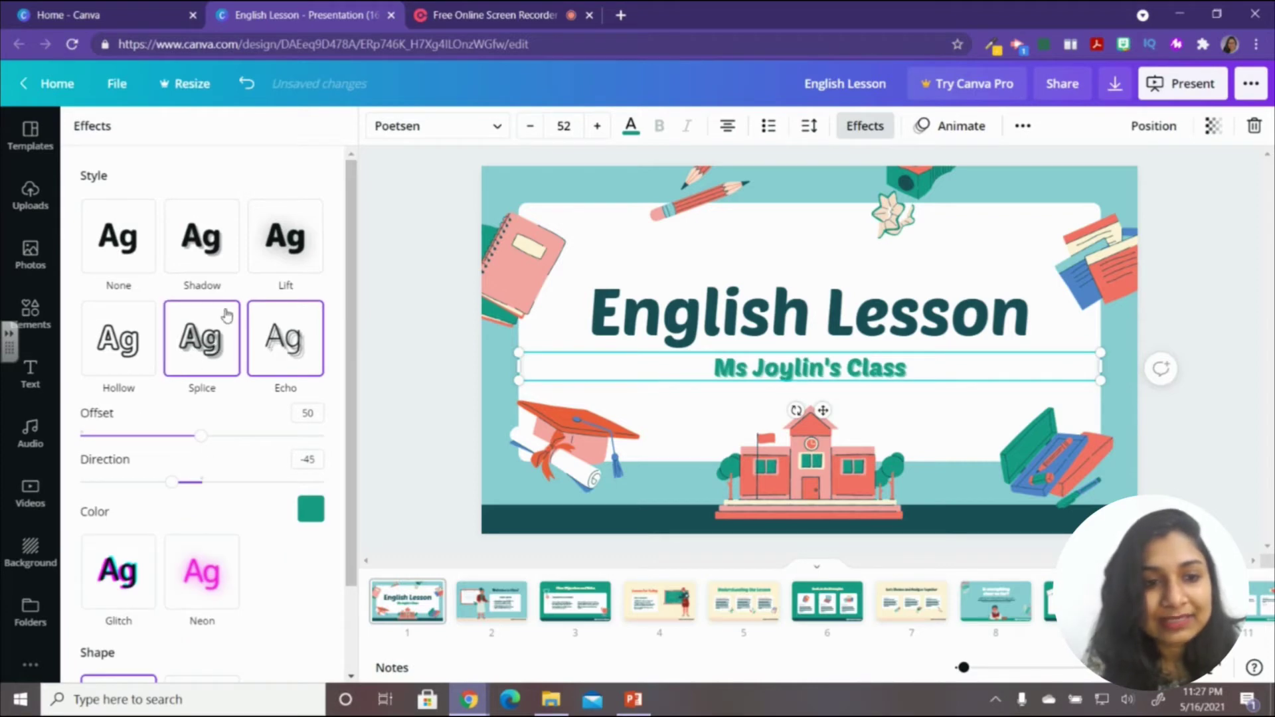
{"action": "left_click", "coordinate": [220, 345]}
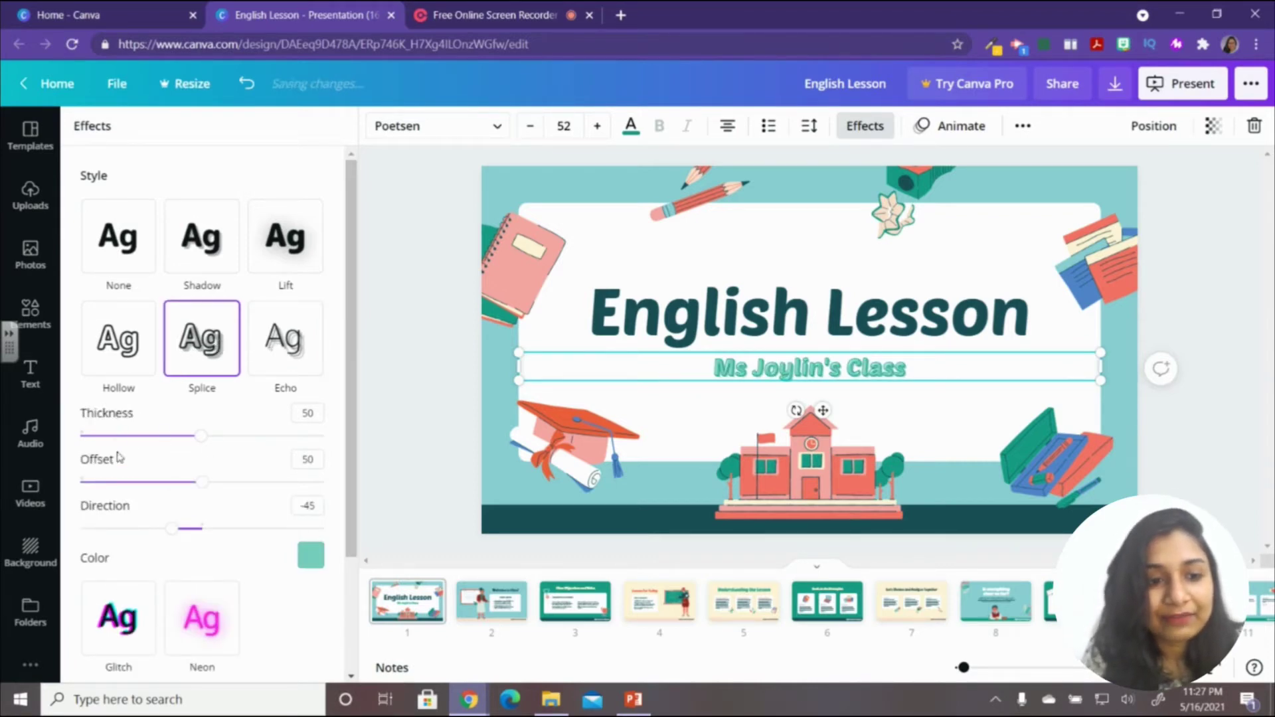
Set Splice thickness to 67 and offset to 53, undoing a trial dark red colour.
{"action": "scroll", "coordinate": [130, 512], "scroll_direction": "down", "scroll_amount": 3}
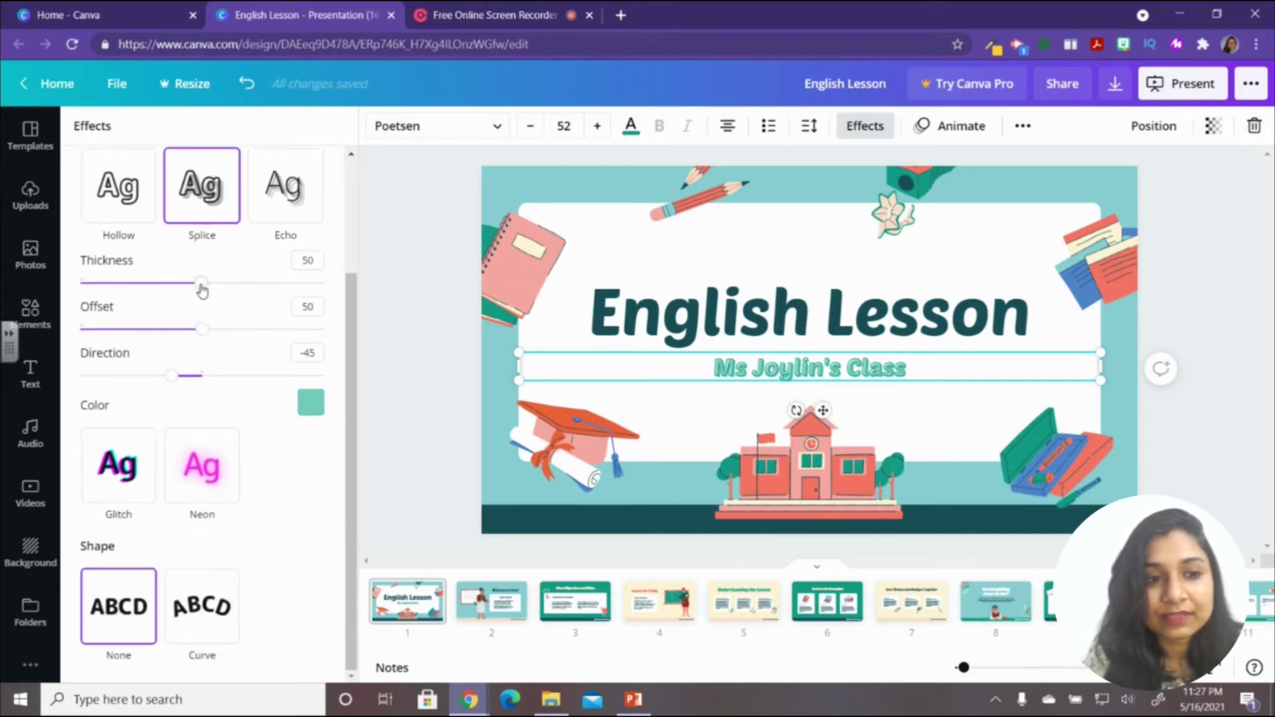
{"action": "left_click_drag", "start_coordinate": [201, 283], "coordinate": [243, 283]}
{"action": "mouse_move", "coordinate": [203, 329]}
{"action": "left_mouse_down"}
{"action": "mouse_move", "coordinate": [109, 329]}
{"action": "mouse_move", "coordinate": [209, 330]}
{"action": "left_mouse_up"}
{"action": "left_click", "coordinate": [312, 404]}
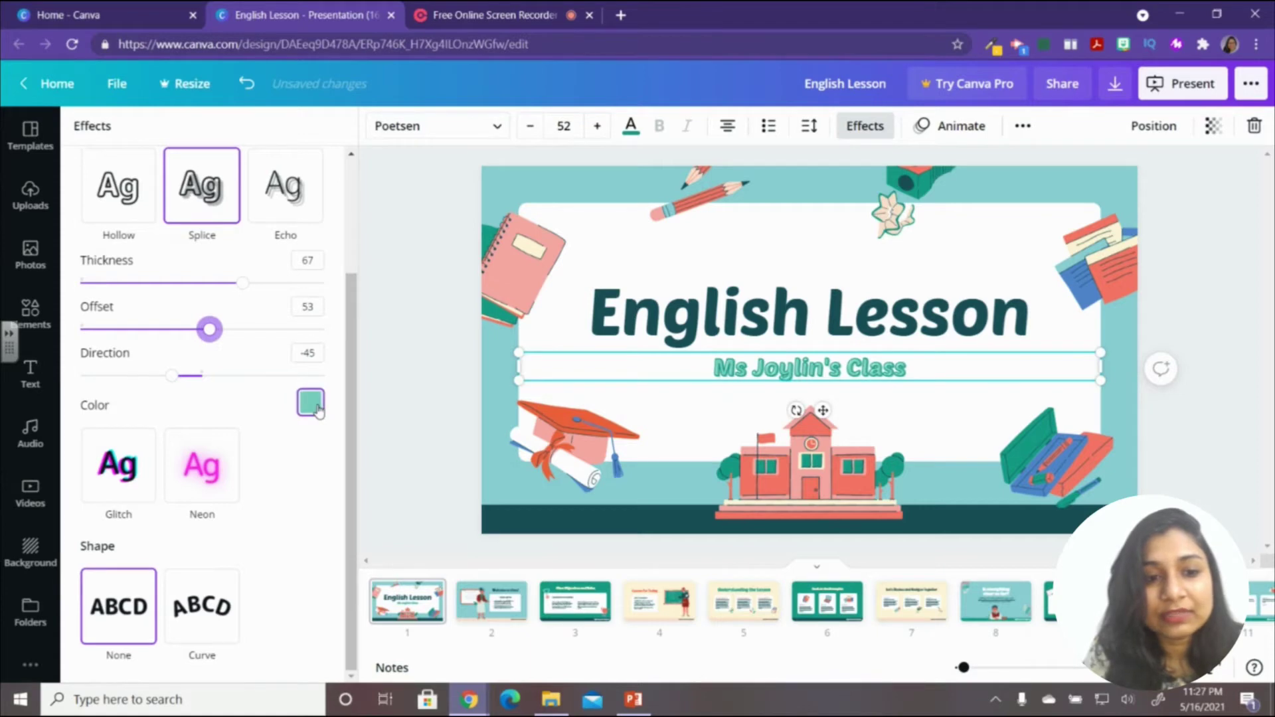
{"action": "left_click", "coordinate": [290, 161]}
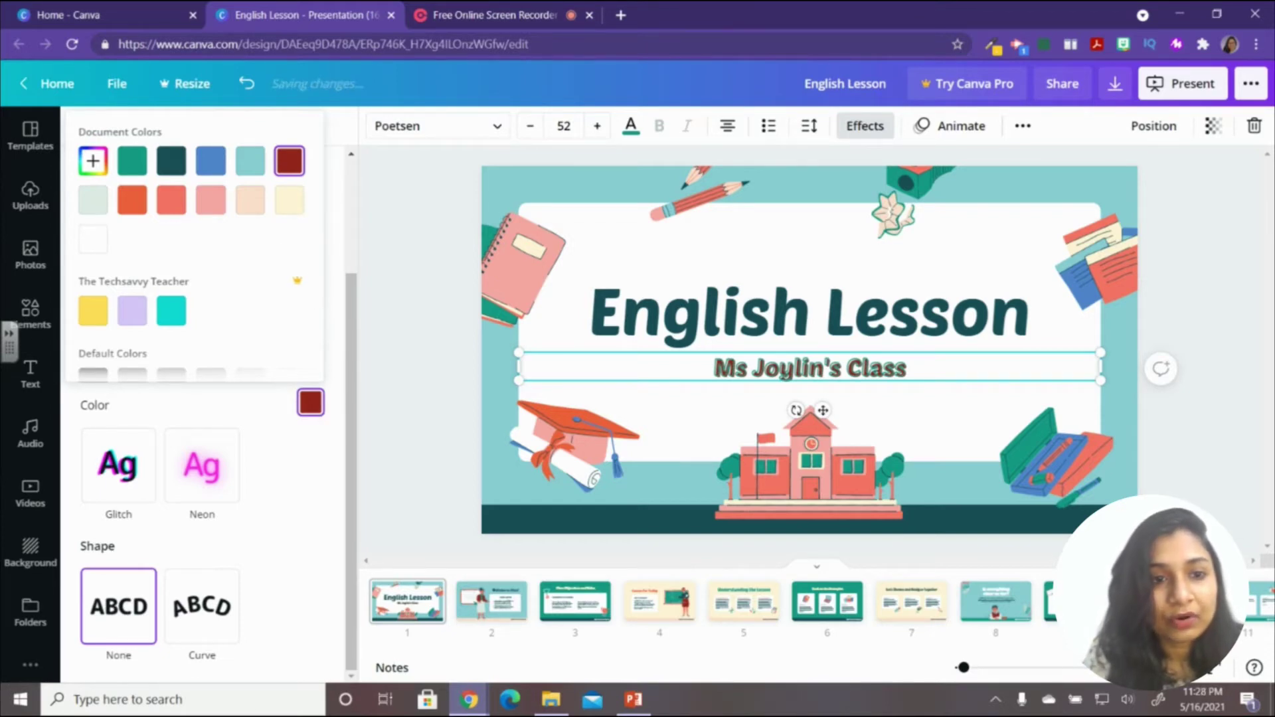
{"action": "left_click", "coordinate": [249, 85]}
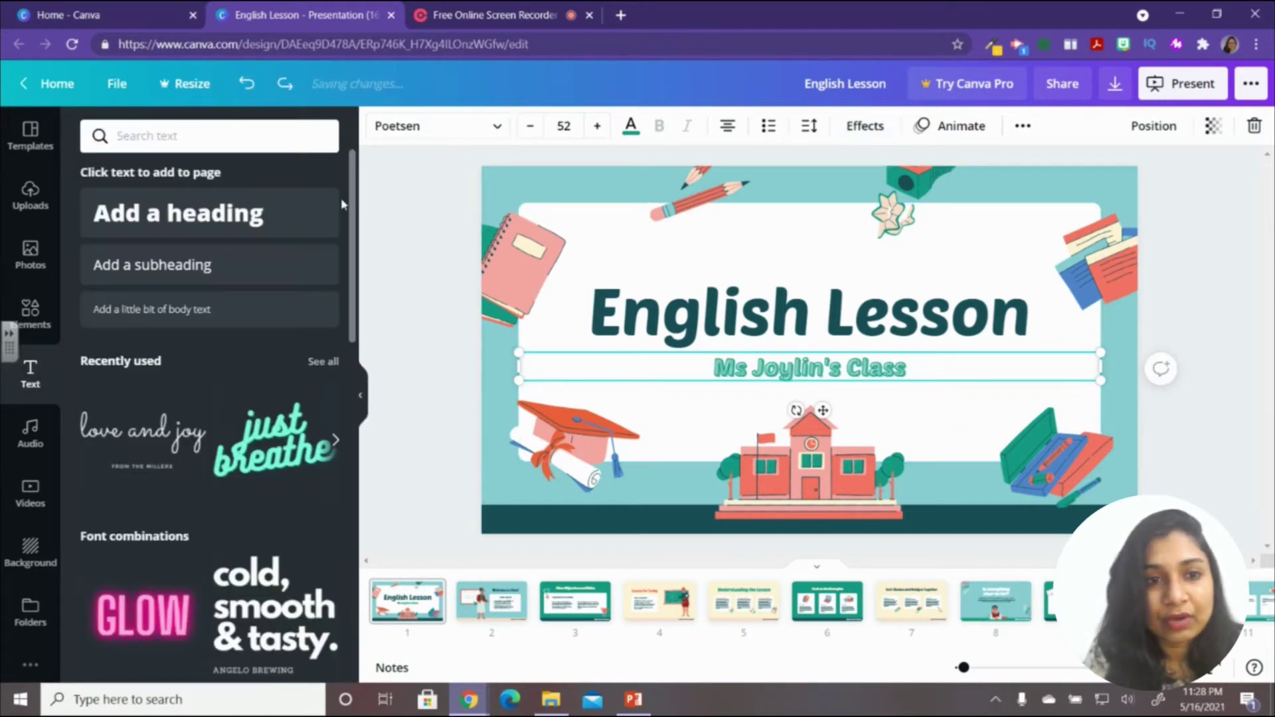
Delete the watermarked teacher illustration from slide 2, 'Welcome to class!'.
{"action": "left_click", "coordinate": [363, 402]}
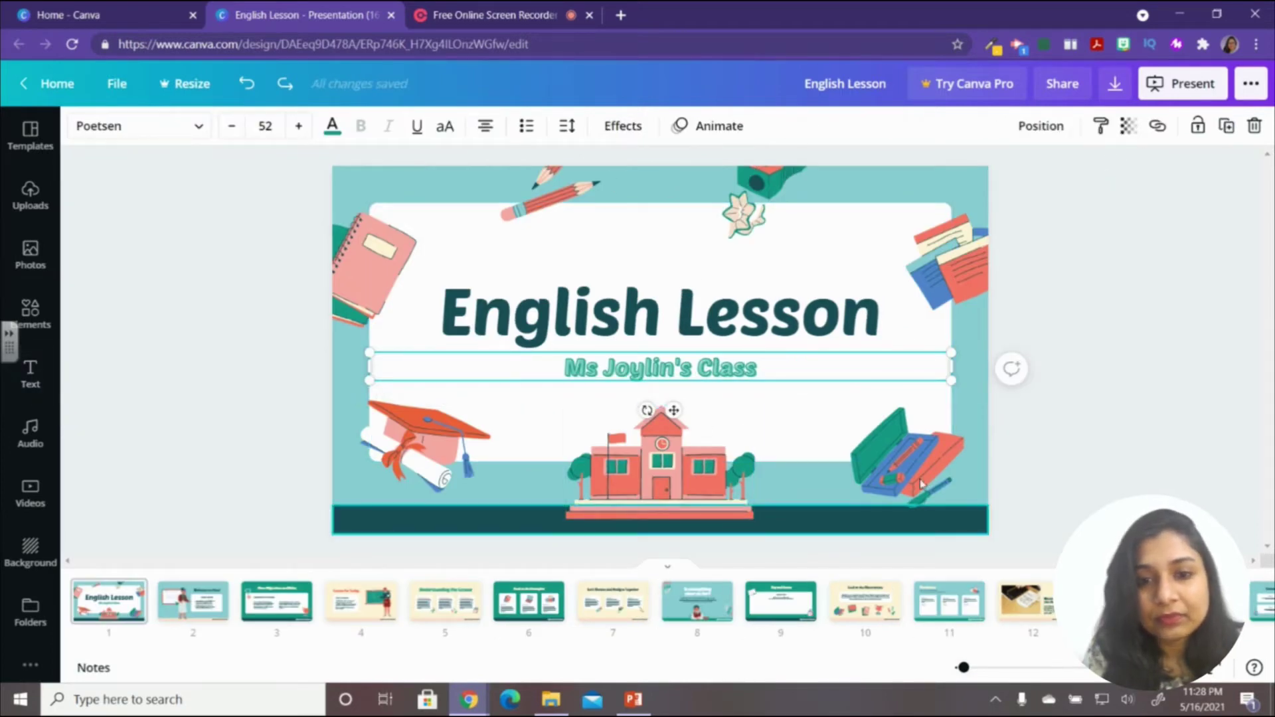
{"action": "left_click", "coordinate": [199, 612]}
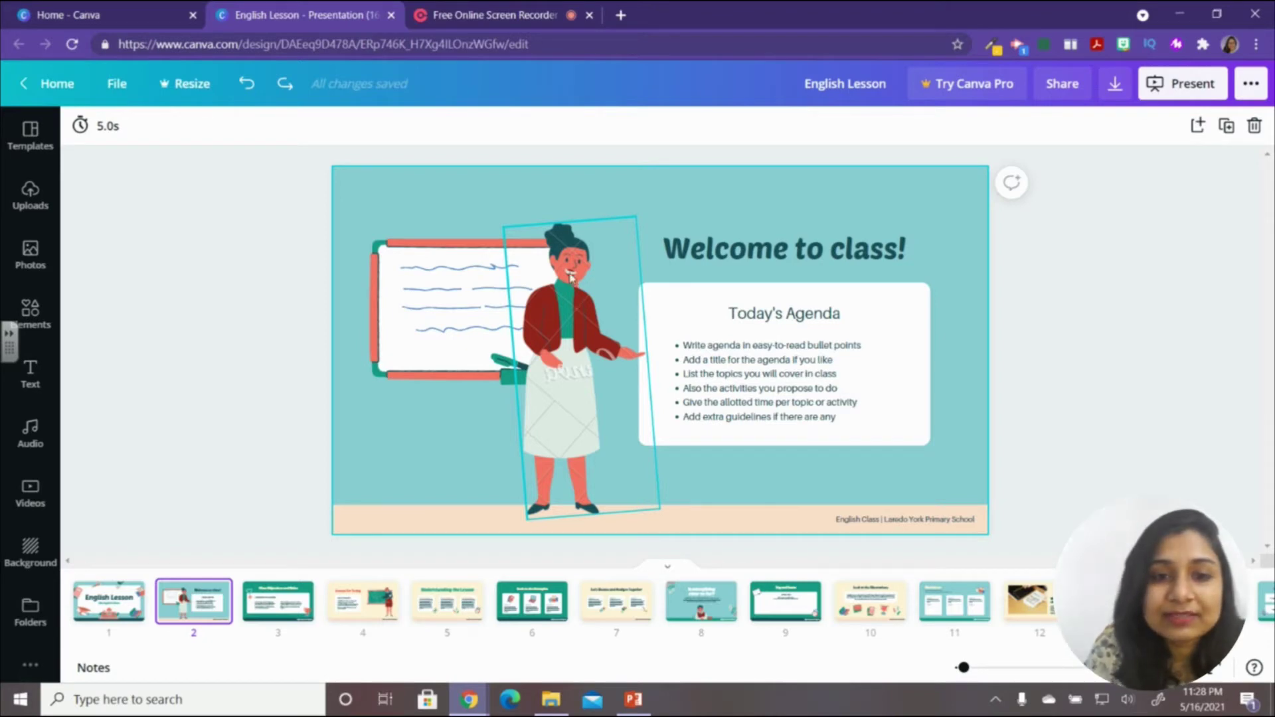
{"action": "left_click", "coordinate": [561, 401]}
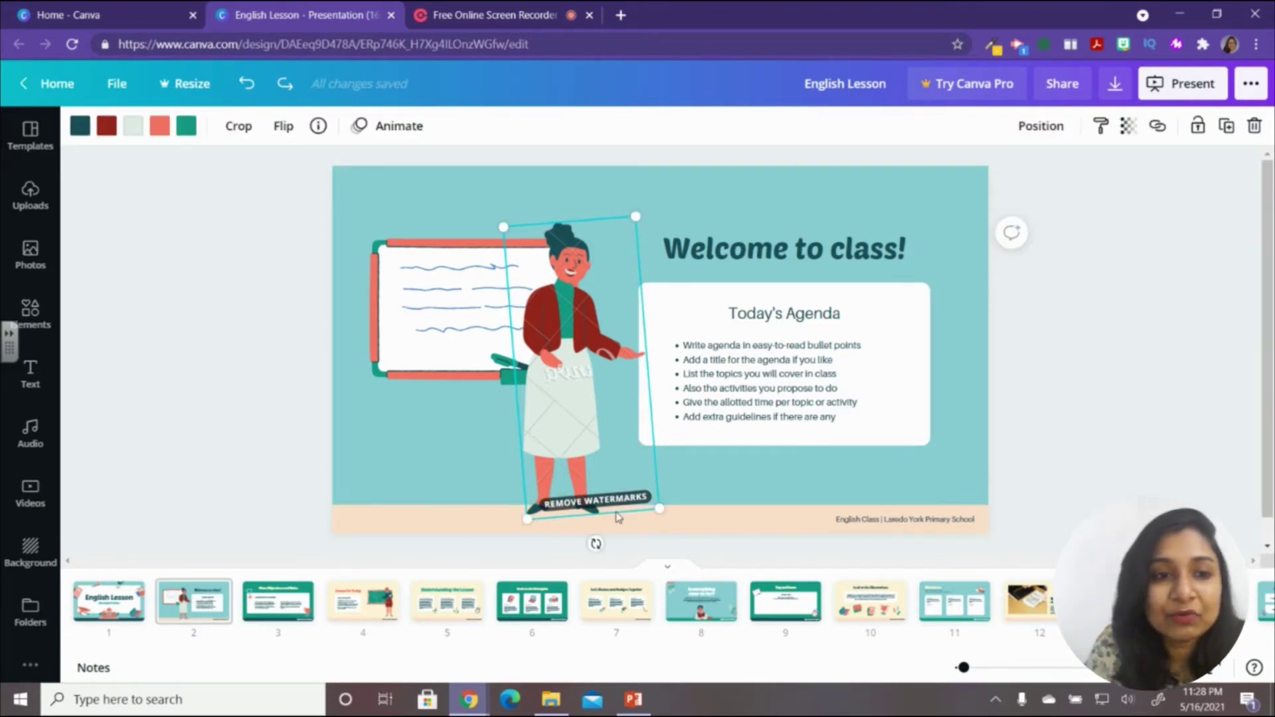
{"action": "left_click", "coordinate": [576, 504]}
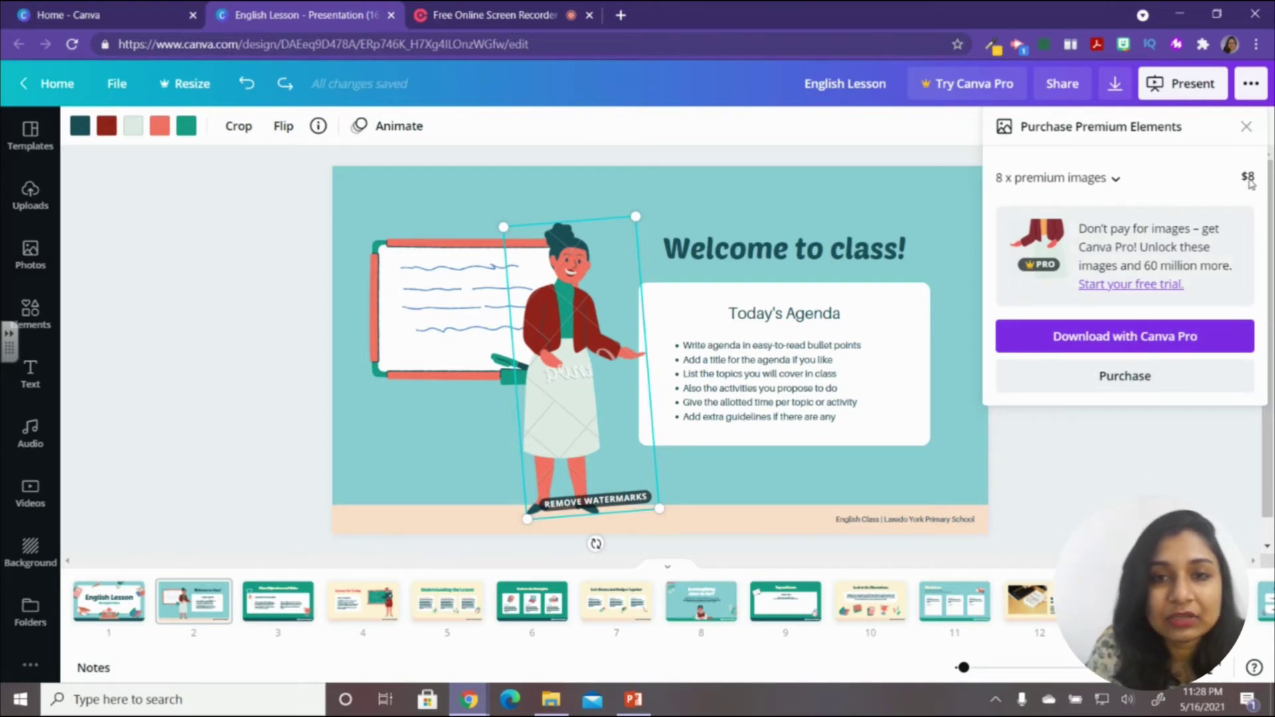
{"action": "left_click", "coordinate": [1246, 126]}
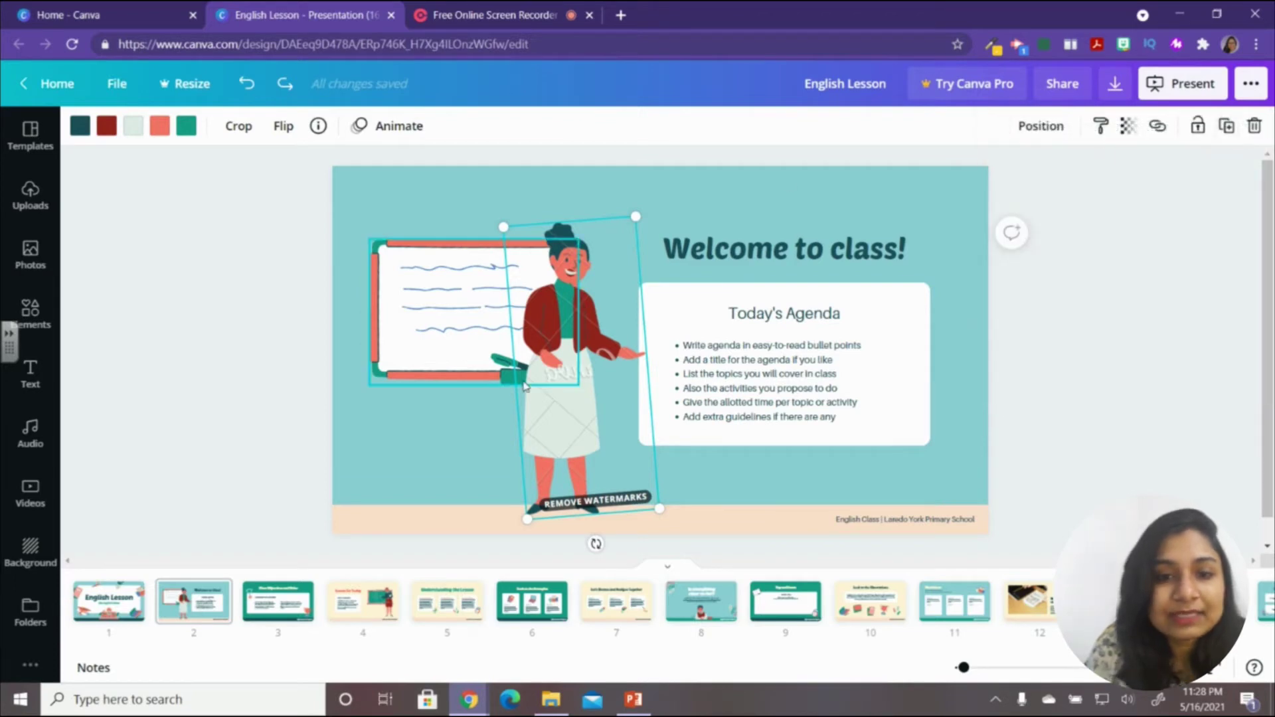
{"action": "key", "text": "Delete"}
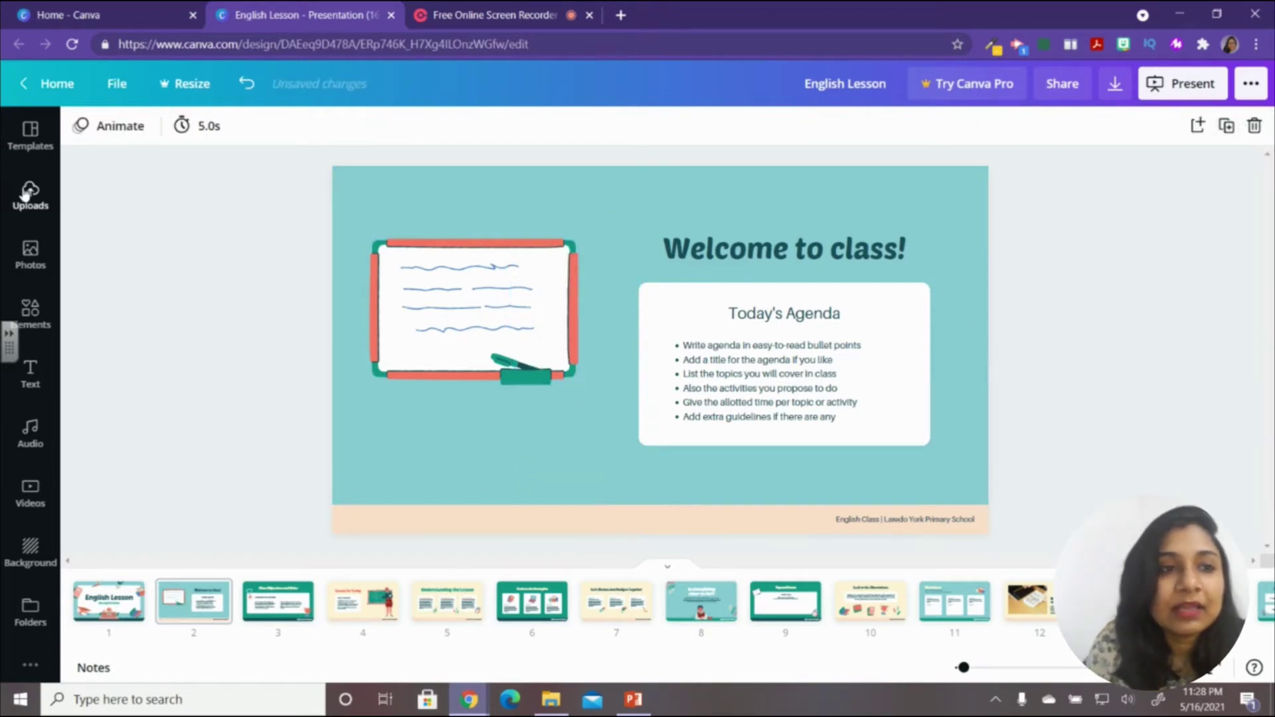
Search Elements for 'teacher' and add a teacher illustration to slide 2.
{"action": "left_click", "coordinate": [27, 312]}
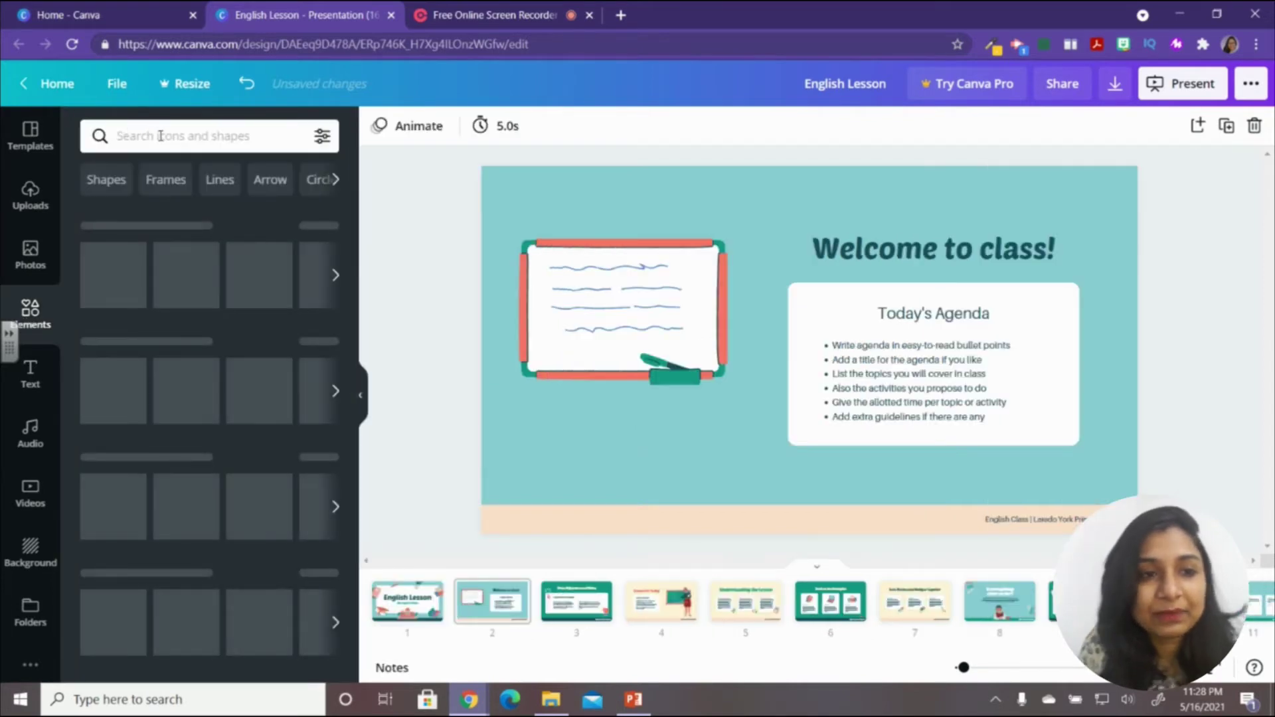
{"action": "left_click", "coordinate": [158, 135]}
{"action": "type", "text": "teacher"}
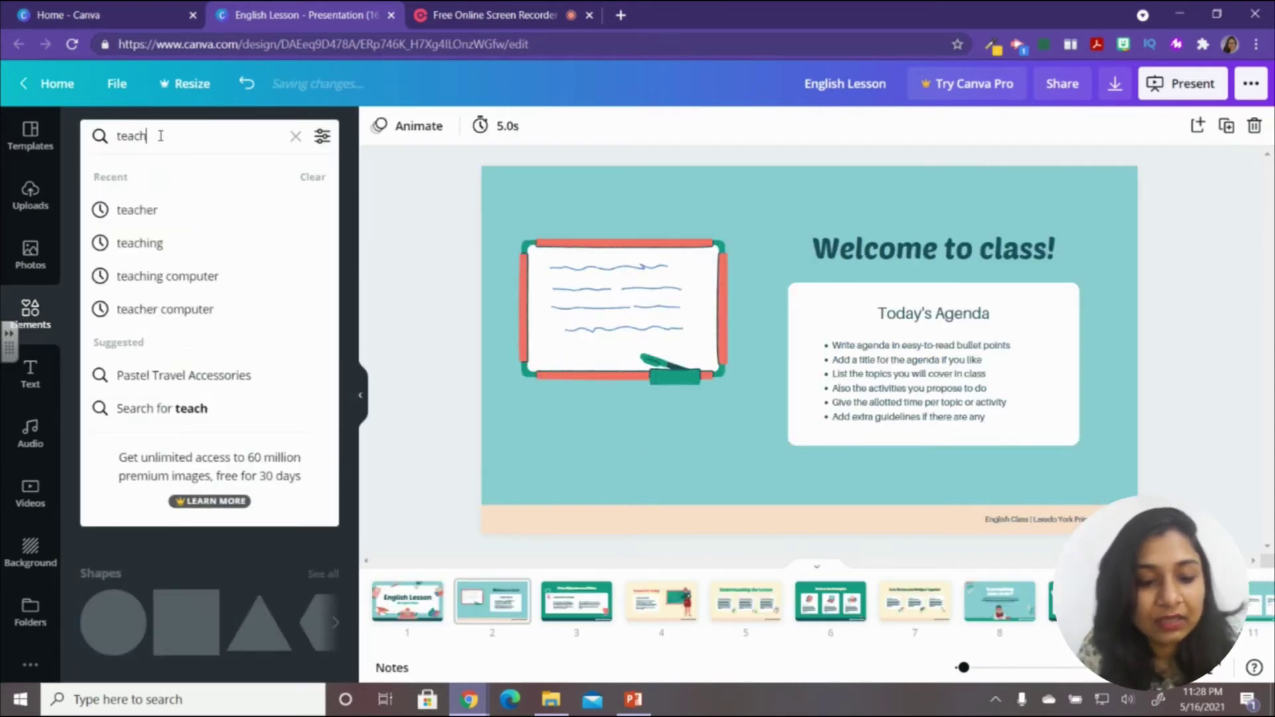
{"action": "left_click", "coordinate": [152, 210]}
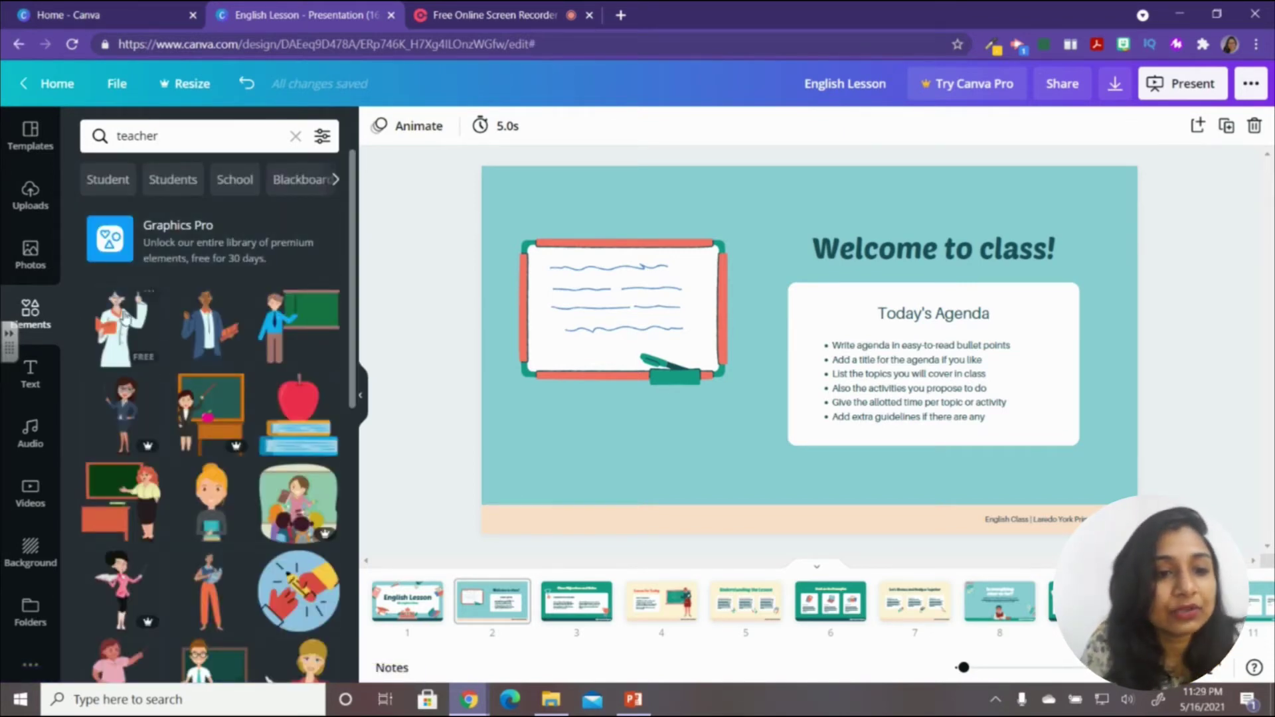
{"action": "scroll", "coordinate": [125, 319], "scroll_direction": "down", "scroll_amount": 1}
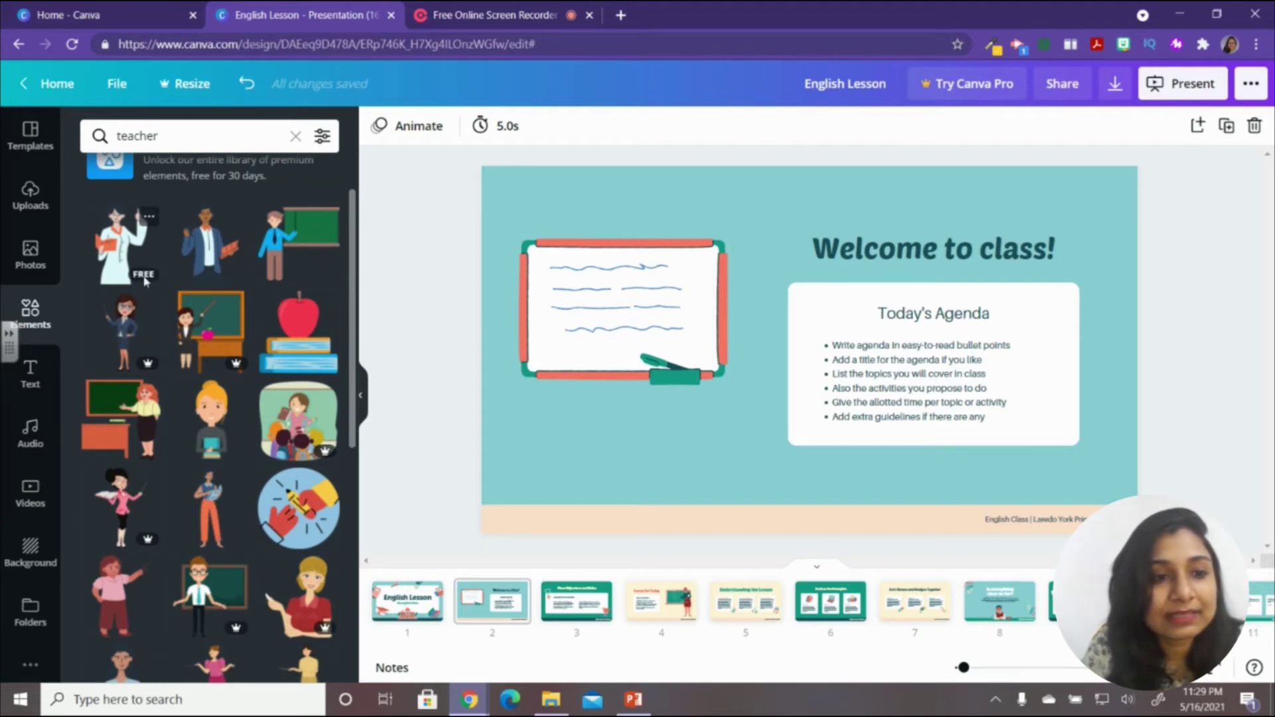
{"action": "mouse_move", "coordinate": [150, 370]}
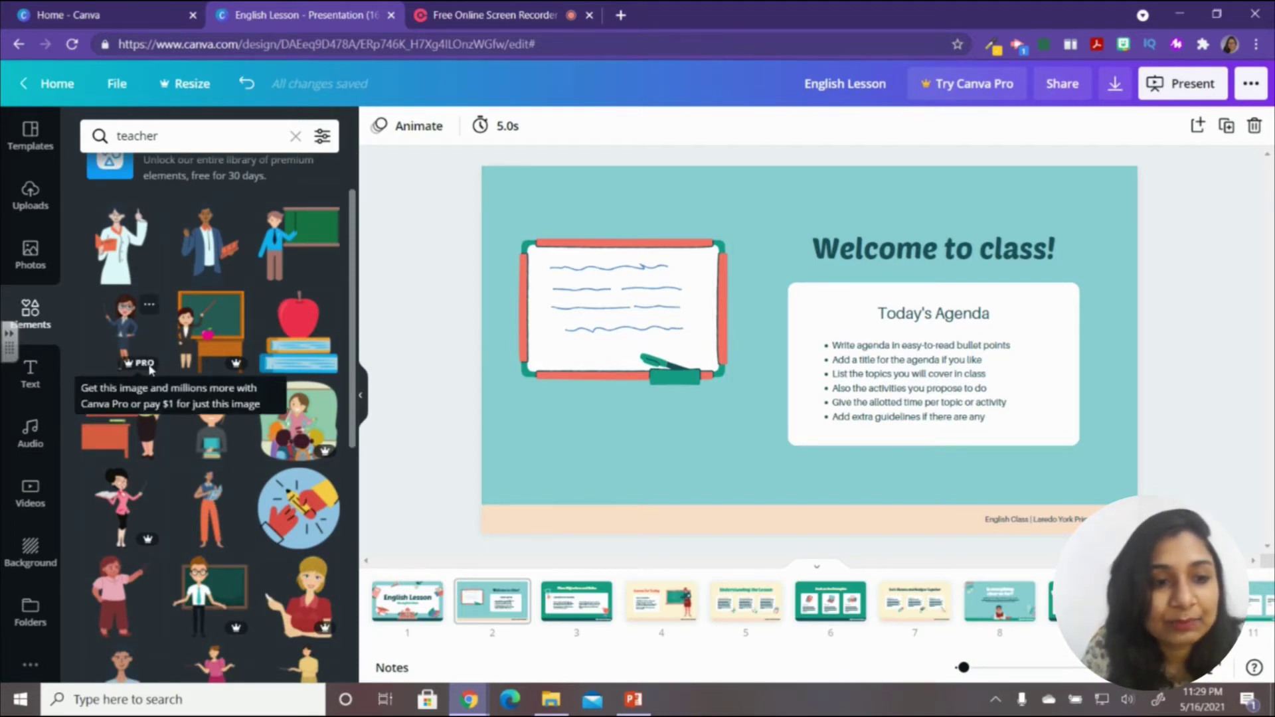
{"action": "left_click", "coordinate": [128, 250]}
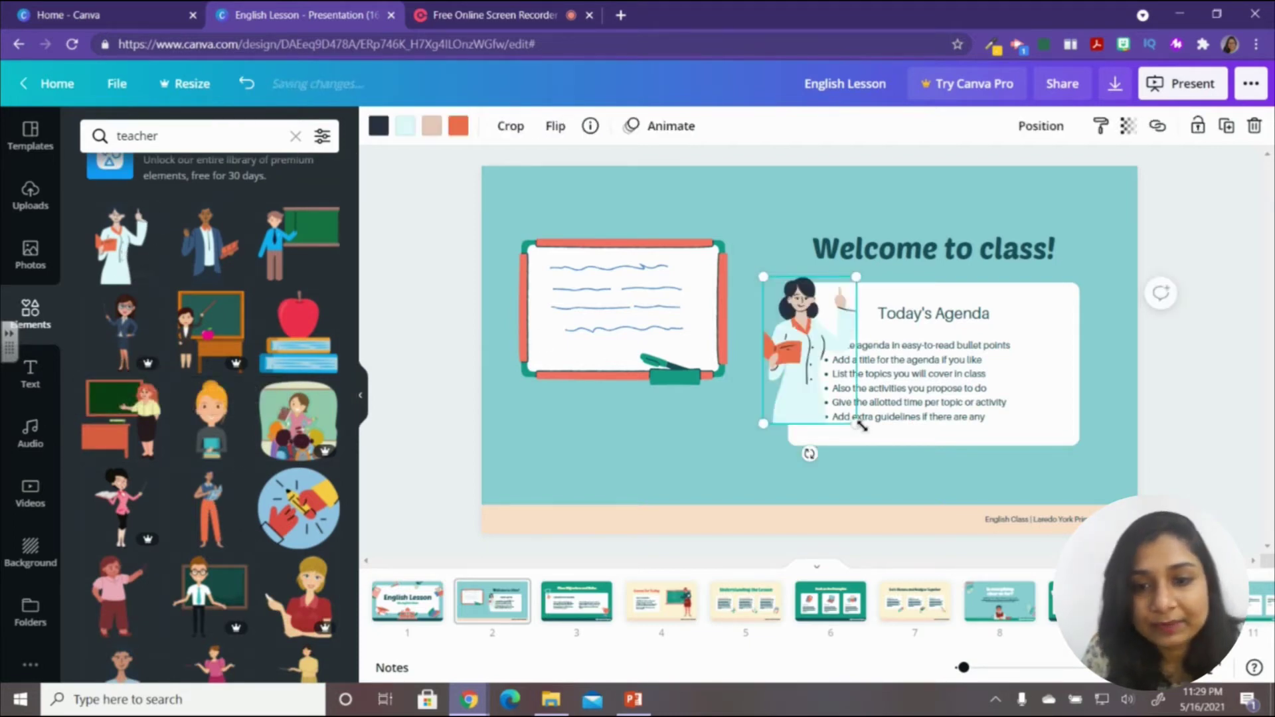
Move and resize the teacher illustration to sit beside the agenda box.
{"action": "left_click_drag", "start_coordinate": [805, 388], "coordinate": [719, 455]}
{"action": "left_click_drag", "start_coordinate": [805, 295], "coordinate": [817, 292]}
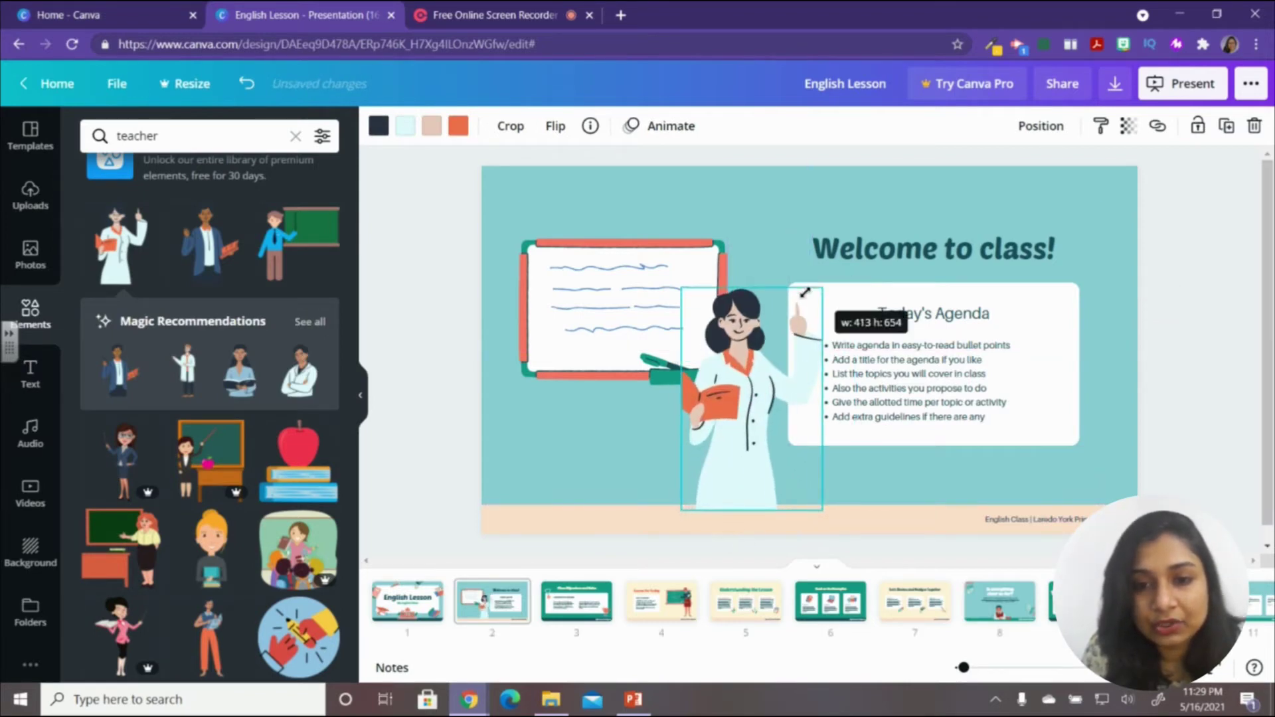
{"action": "left_click_drag", "start_coordinate": [760, 433], "coordinate": [779, 422]}
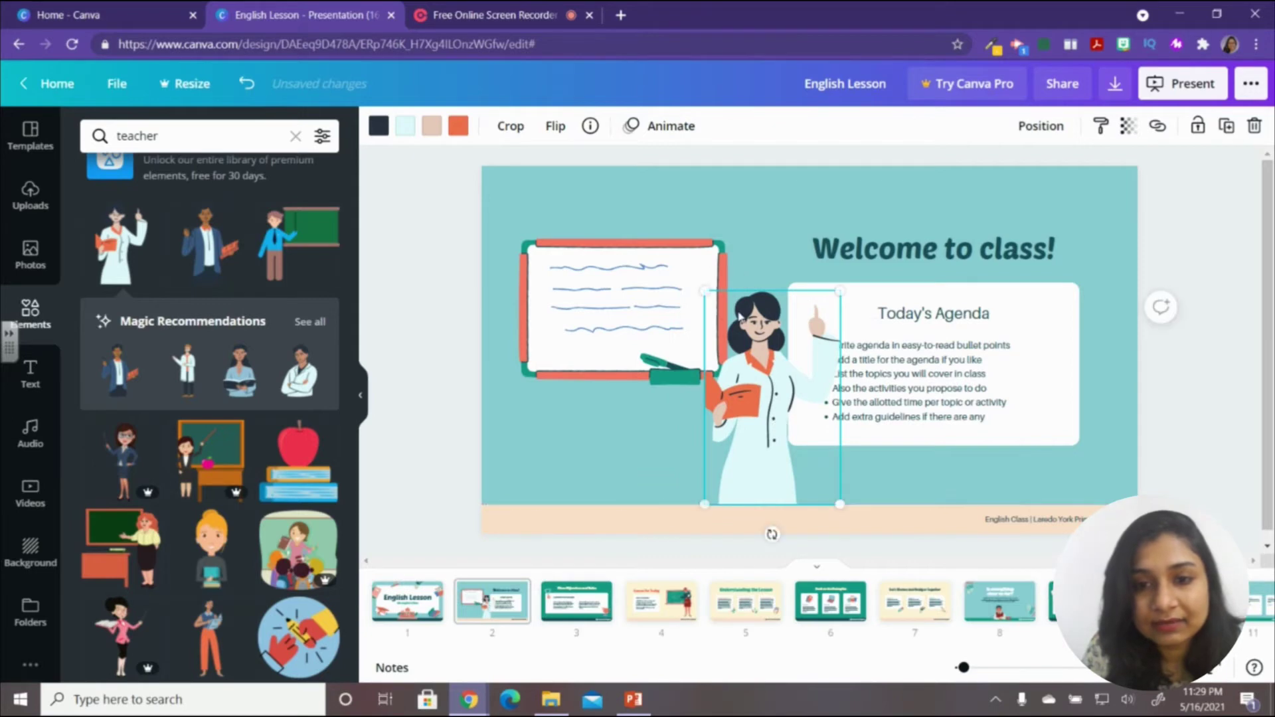
{"action": "left_click_drag", "start_coordinate": [704, 291], "coordinate": [747, 356]}
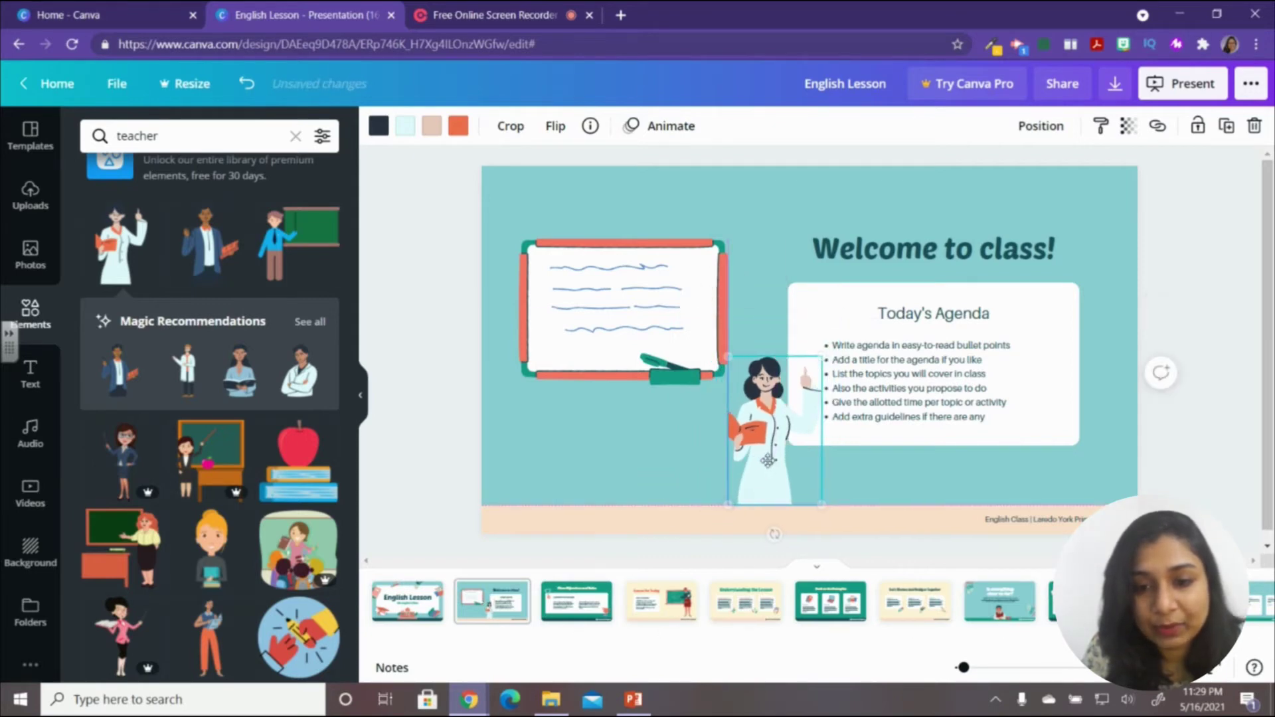
{"action": "left_click_drag", "start_coordinate": [764, 461], "coordinate": [725, 460]}
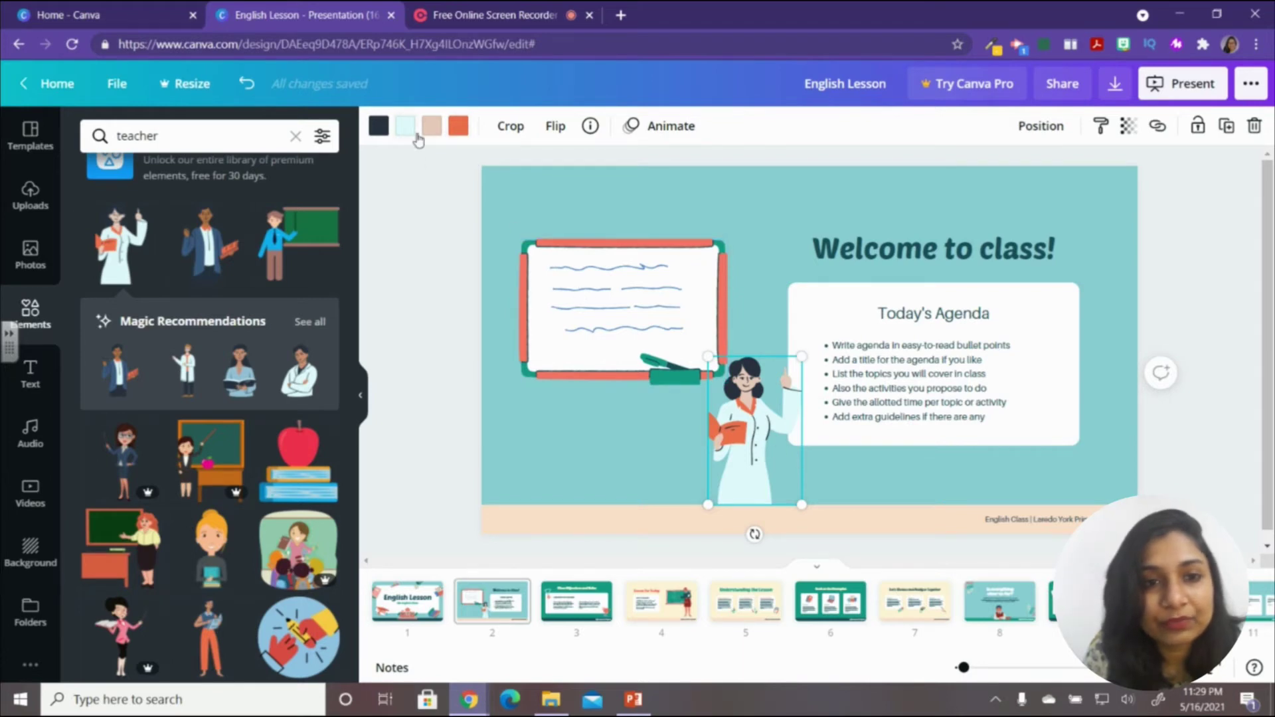
Recolour the teacher's coat pale mint, then go to slide 3, Class Objectives and Rules.
{"action": "left_click", "coordinate": [405, 125]}
{"action": "left_click", "coordinate": [233, 272]}
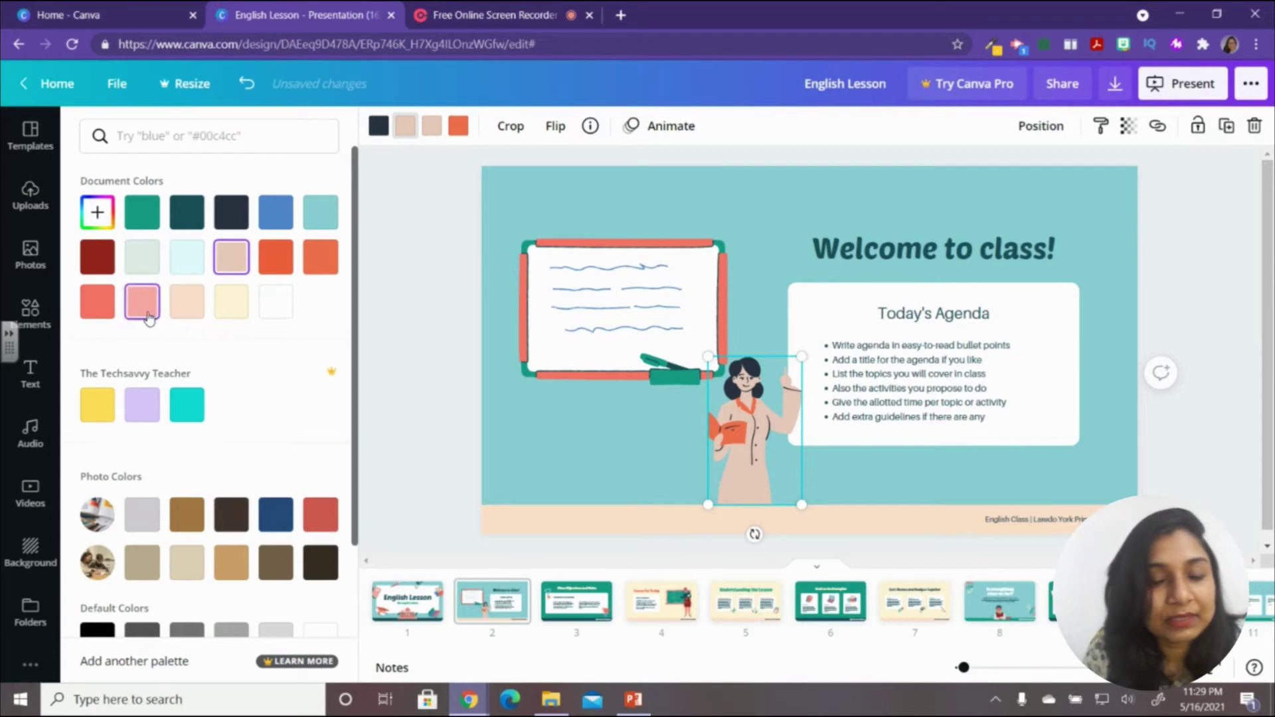
{"action": "left_click", "coordinate": [183, 315]}
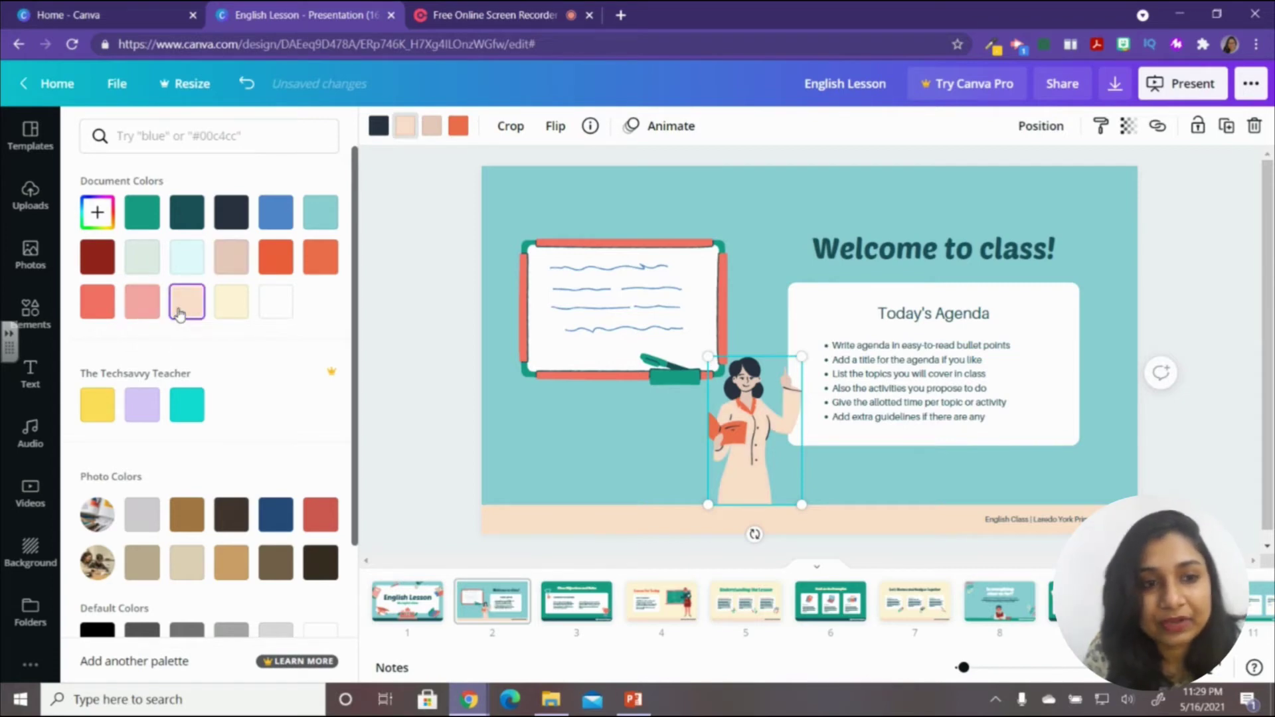
{"action": "left_click", "coordinate": [146, 269]}
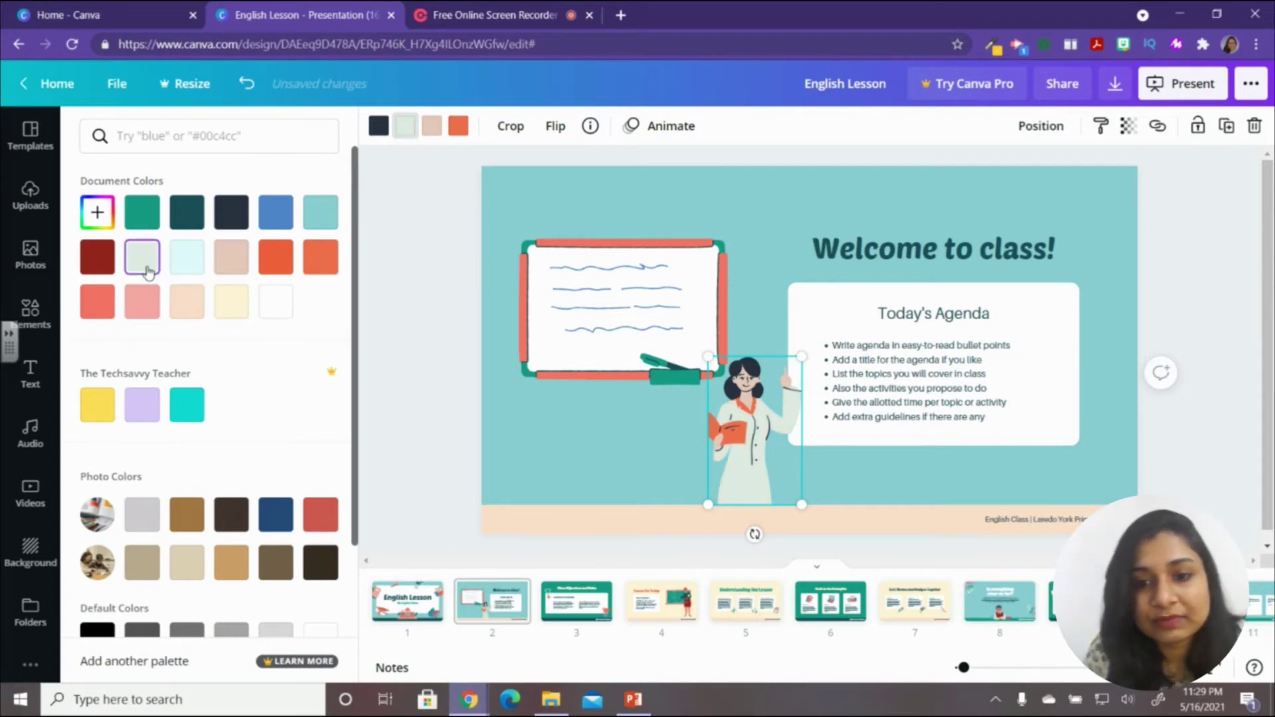
{"action": "left_click", "coordinate": [561, 608]}
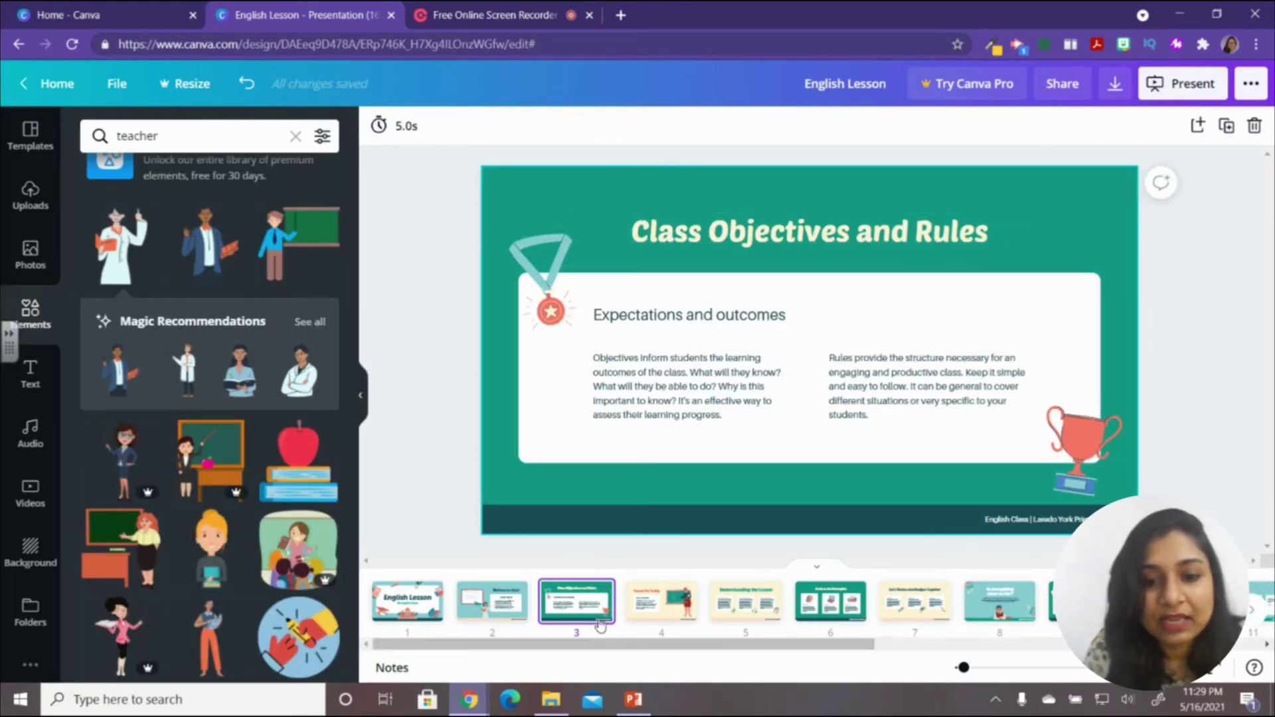
Review slides 4, 6 and 8, finishing on slide 9, Try and Learn.
{"action": "left_click", "coordinate": [654, 612]}
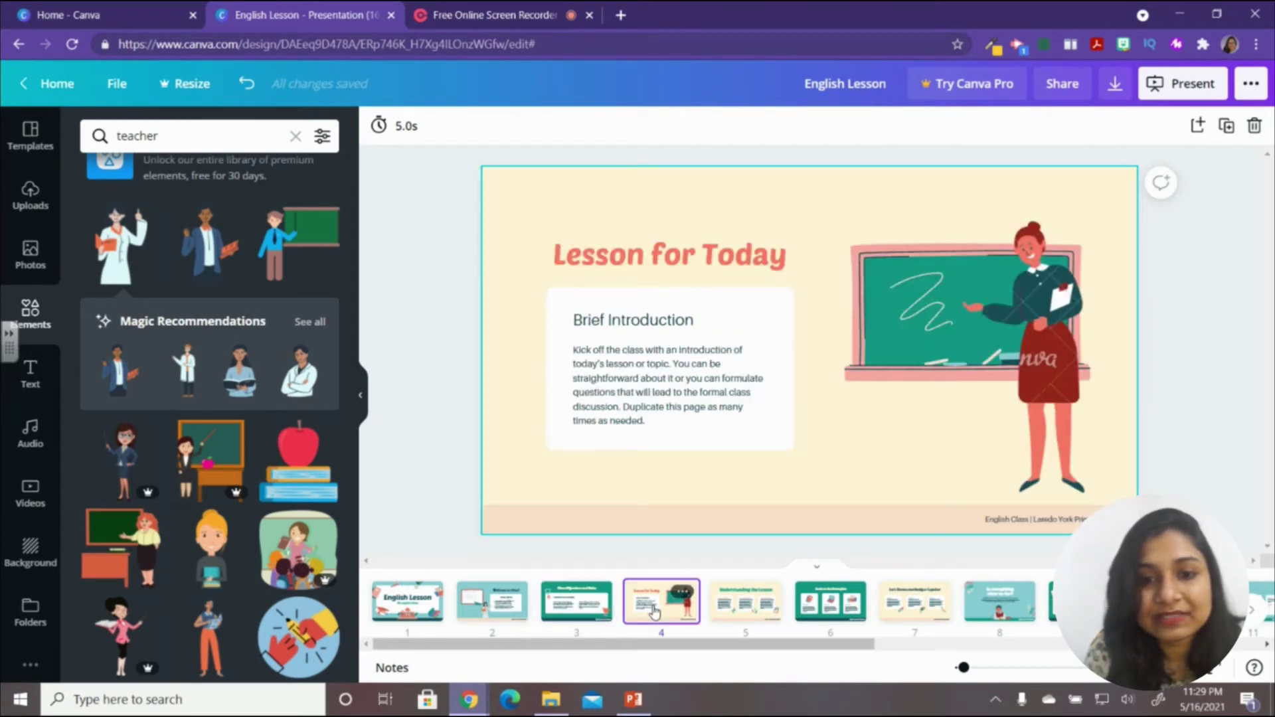
{"action": "left_click", "coordinate": [618, 372]}
{"action": "left_click", "coordinate": [618, 368]}
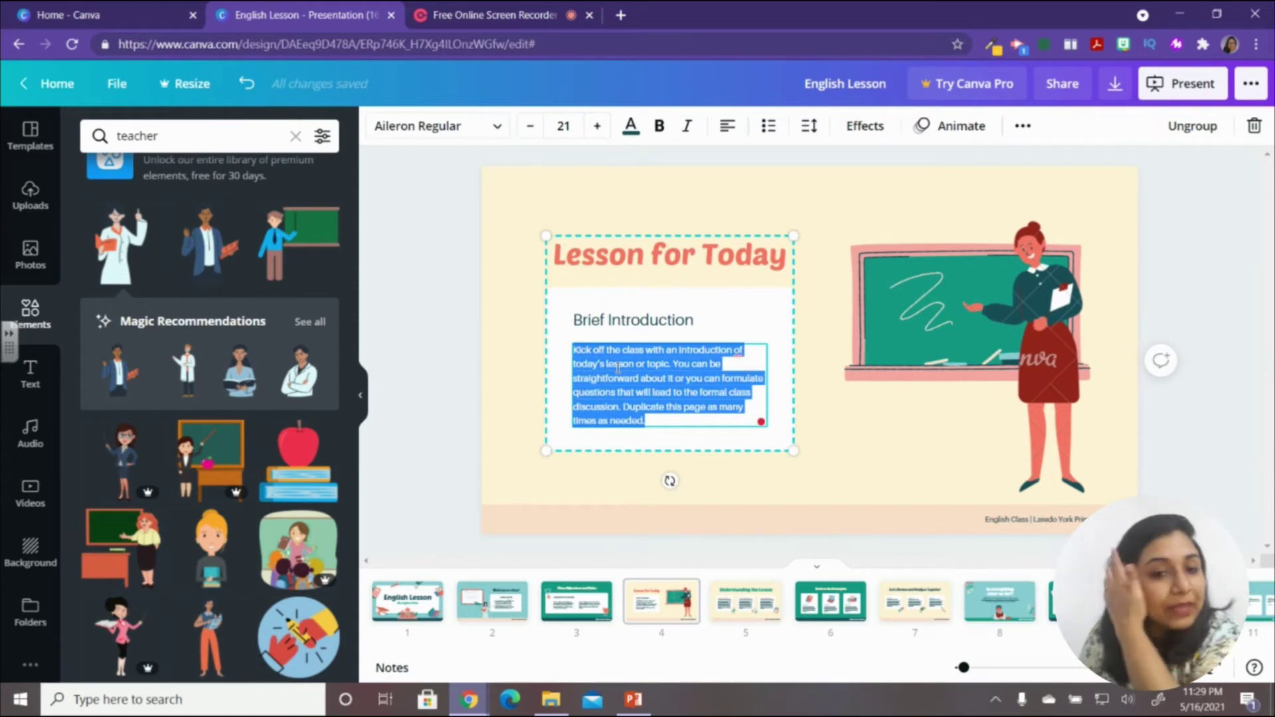
{"action": "left_click", "coordinate": [830, 601]}
{"action": "scroll", "coordinate": [598, 398], "scroll_direction": "down", "scroll_amount": 1}
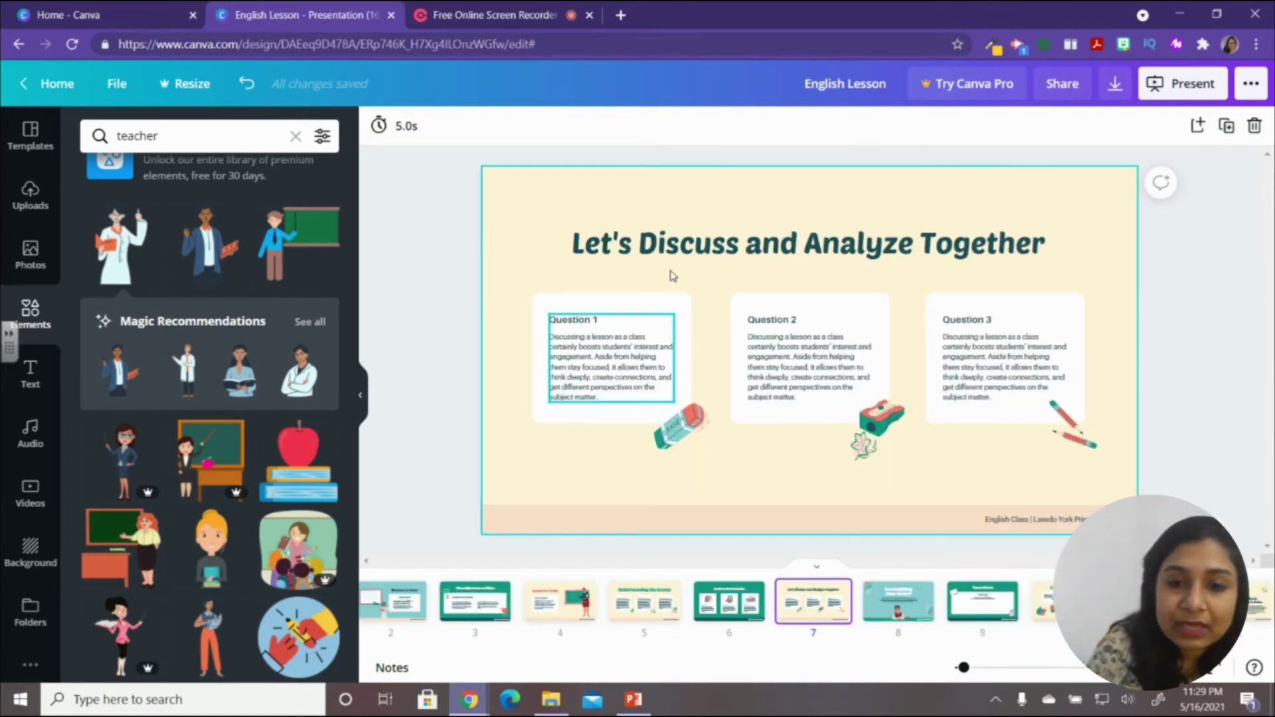
{"action": "left_click", "coordinate": [894, 617]}
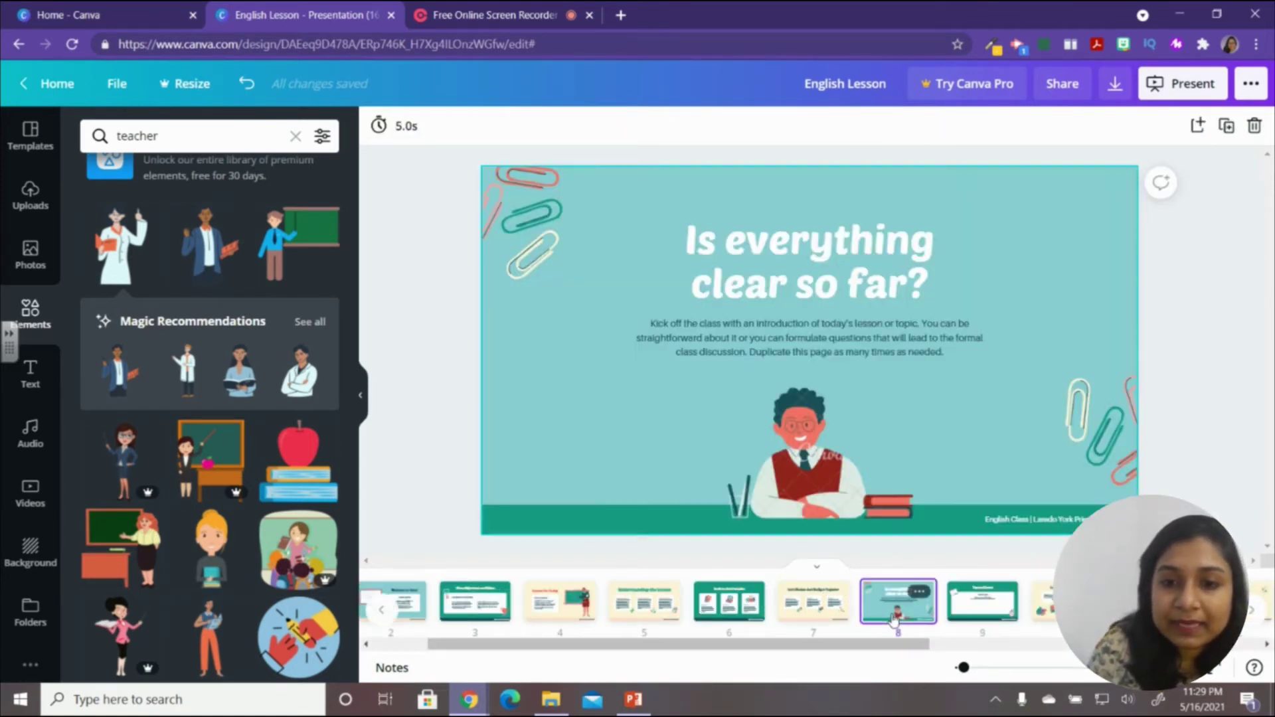
{"action": "left_click", "coordinate": [1003, 610]}
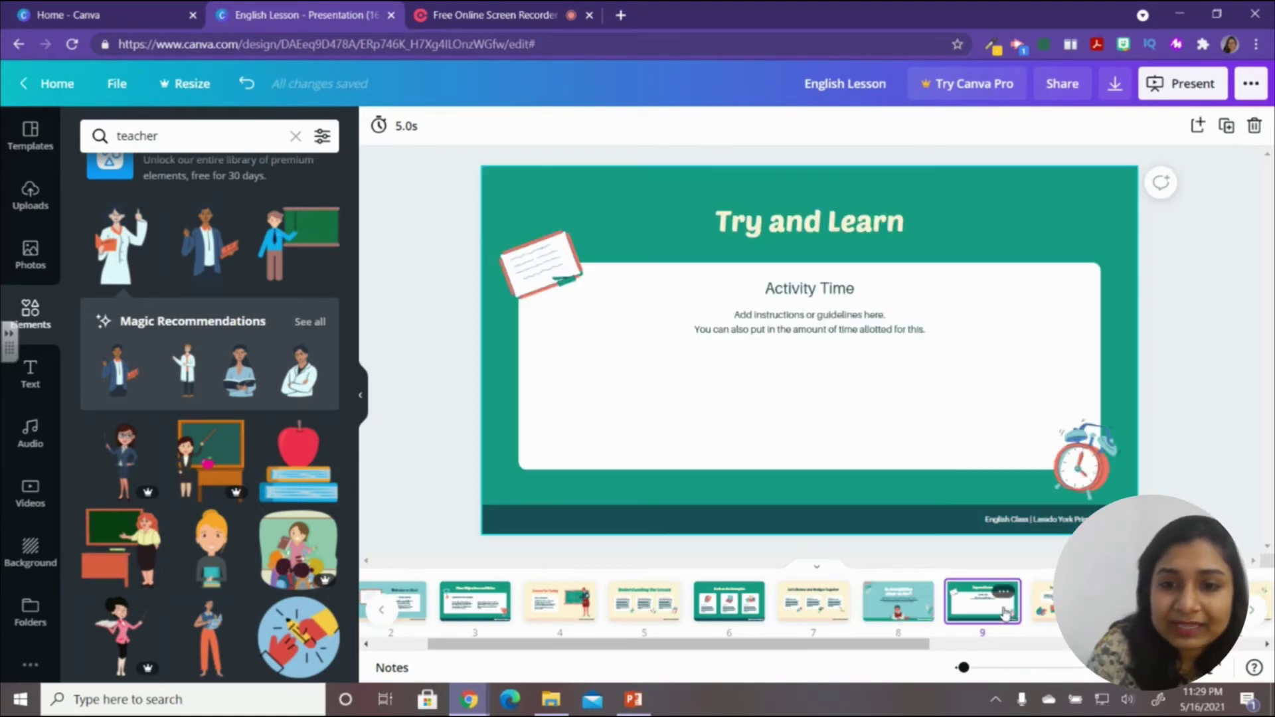
Add the presenter note 'This is my notes' to slide 9, then go to slide 7.
{"action": "left_click", "coordinate": [393, 669]}
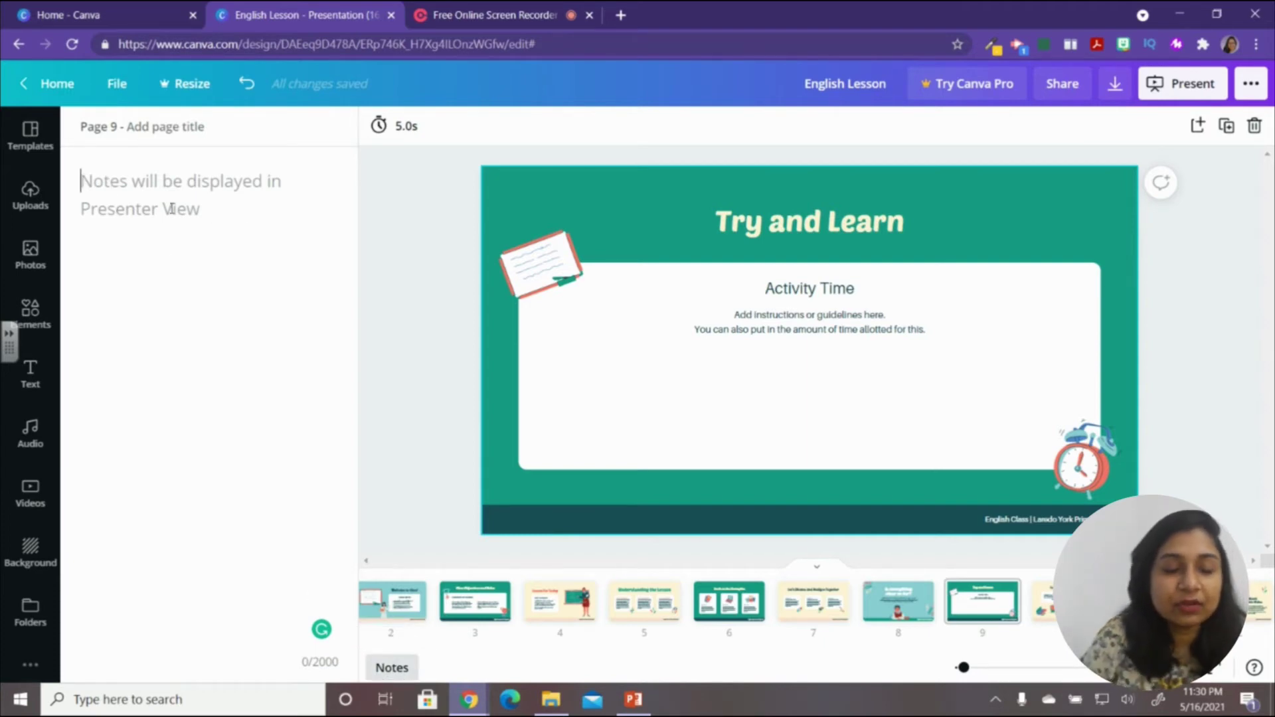
{"action": "type", "text": "This i"}
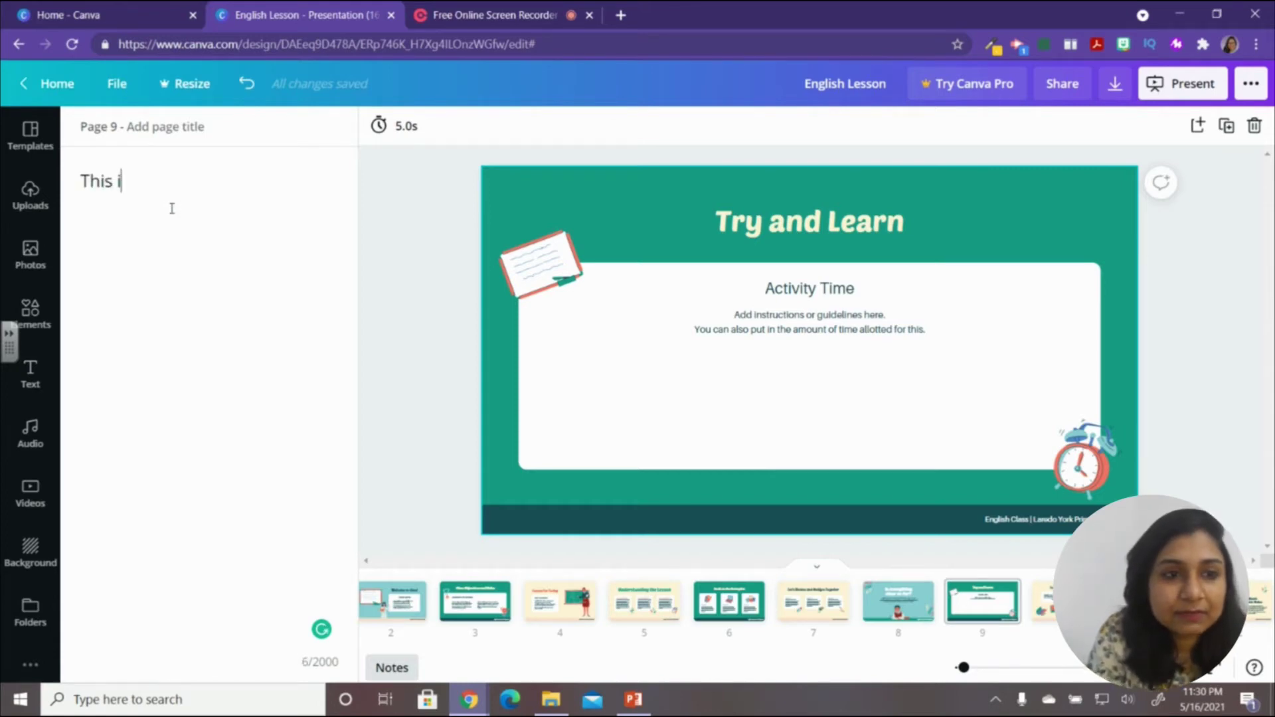
{"action": "type", "text": "s my notes"}
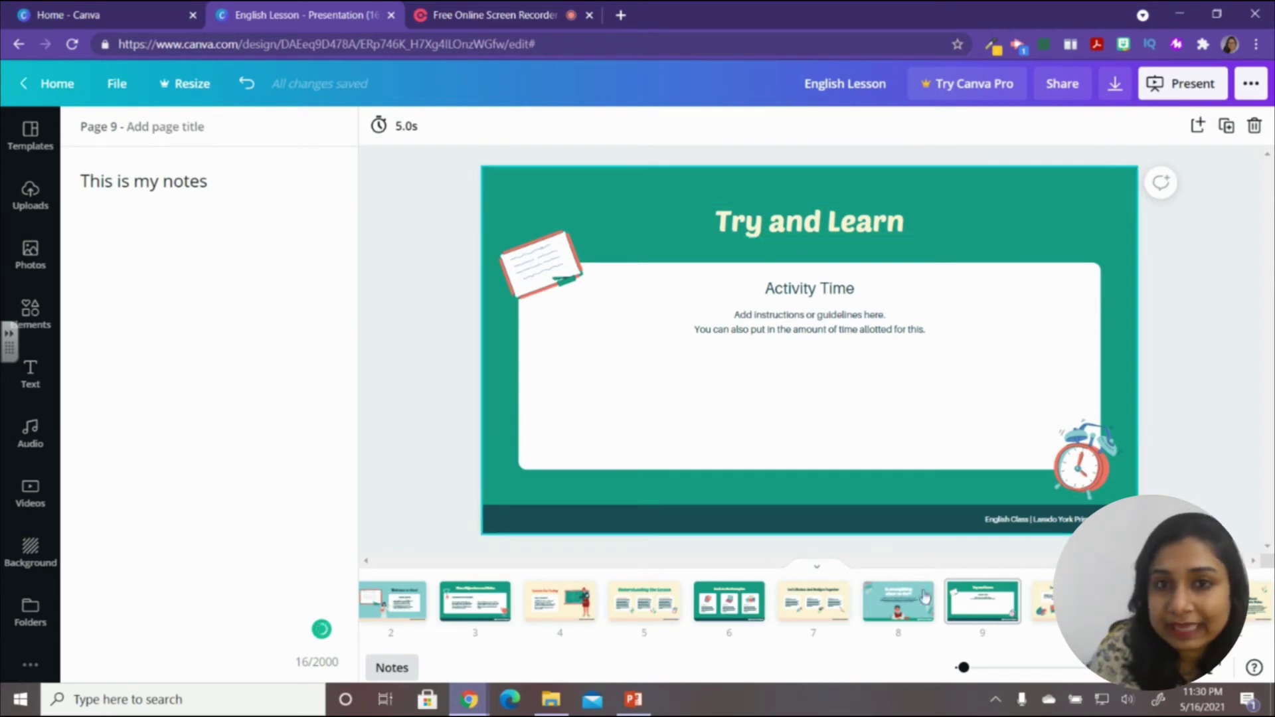
{"action": "left_click", "coordinate": [809, 621]}
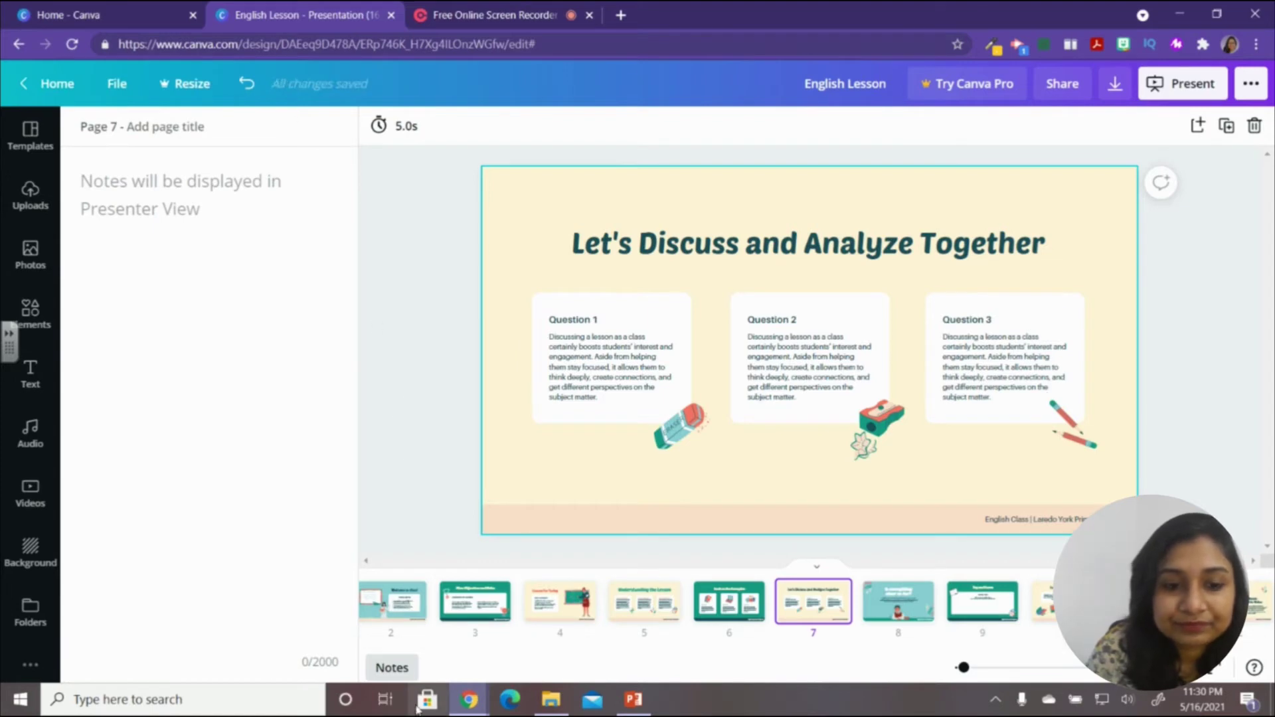
Close the notes panel and move through slides 9 and 10 to slide 11, Worksheet.
{"action": "left_click", "coordinate": [414, 668]}
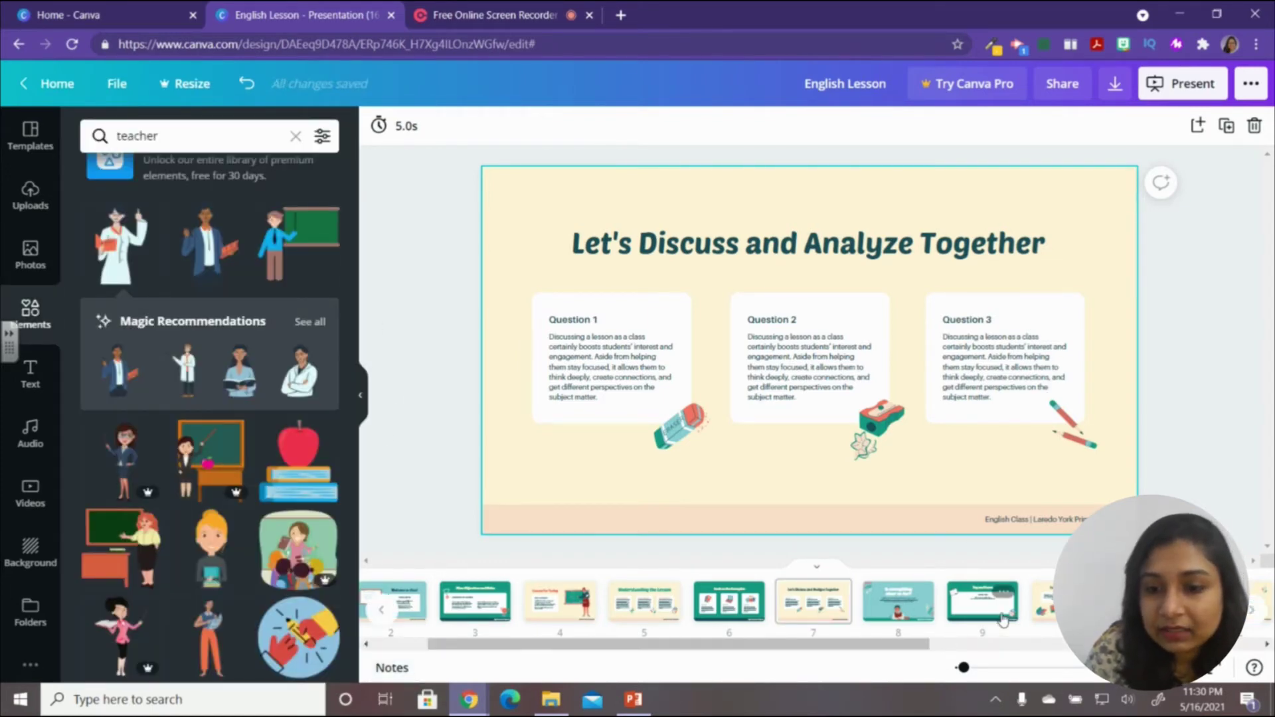
{"action": "left_click", "coordinate": [998, 589]}
{"action": "scroll", "coordinate": [512, 193], "scroll_direction": "down", "scroll_amount": 2}
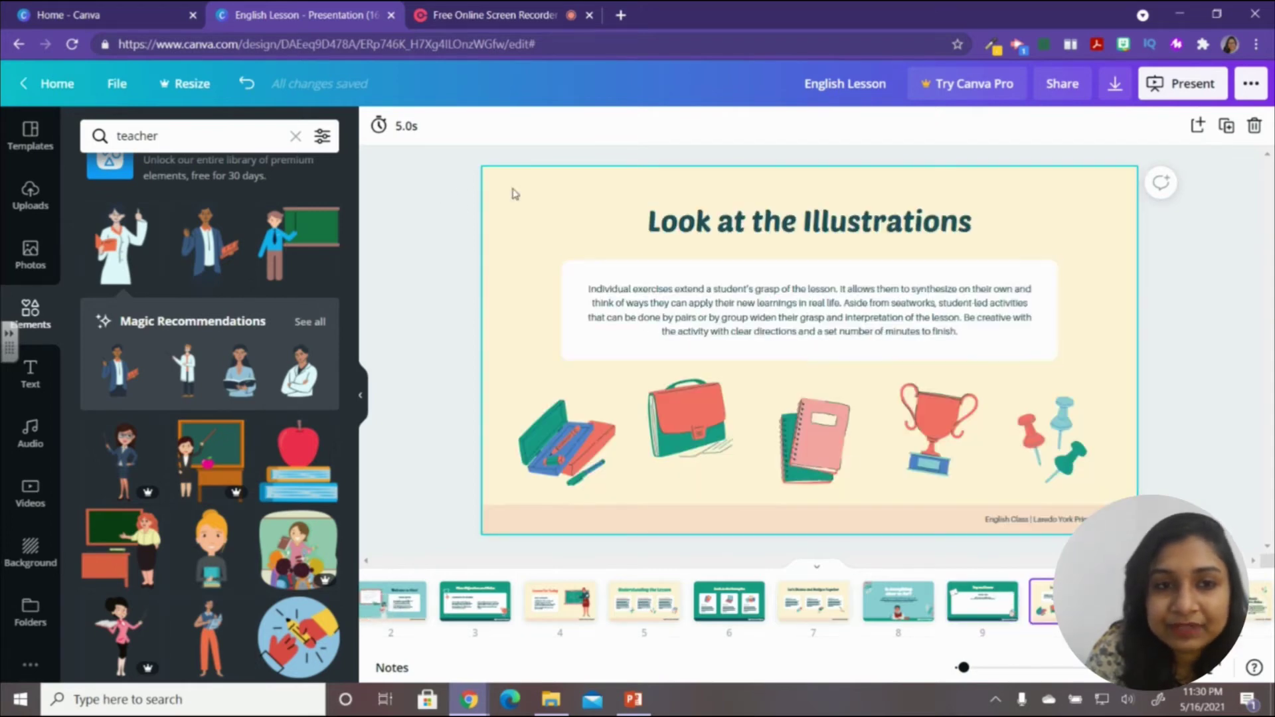
{"action": "left_click", "coordinate": [560, 438]}
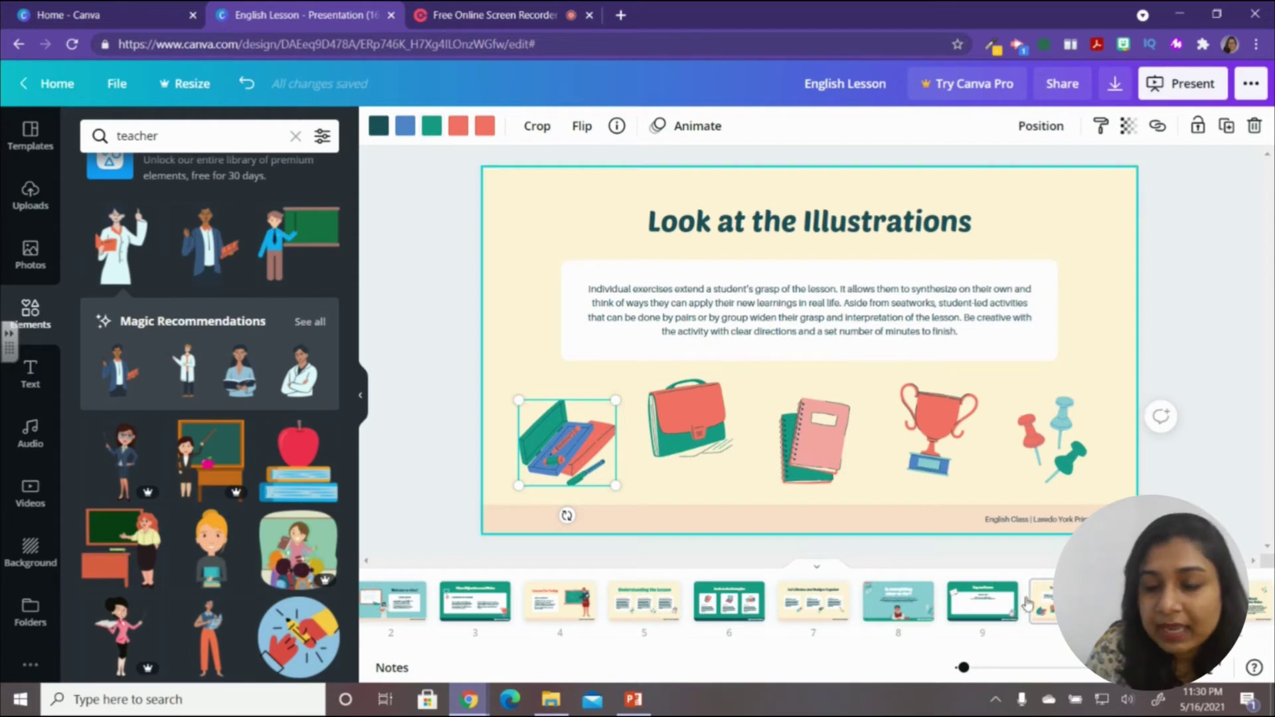
{"action": "scroll", "coordinate": [834, 198], "scroll_direction": "down", "scroll_amount": 2}
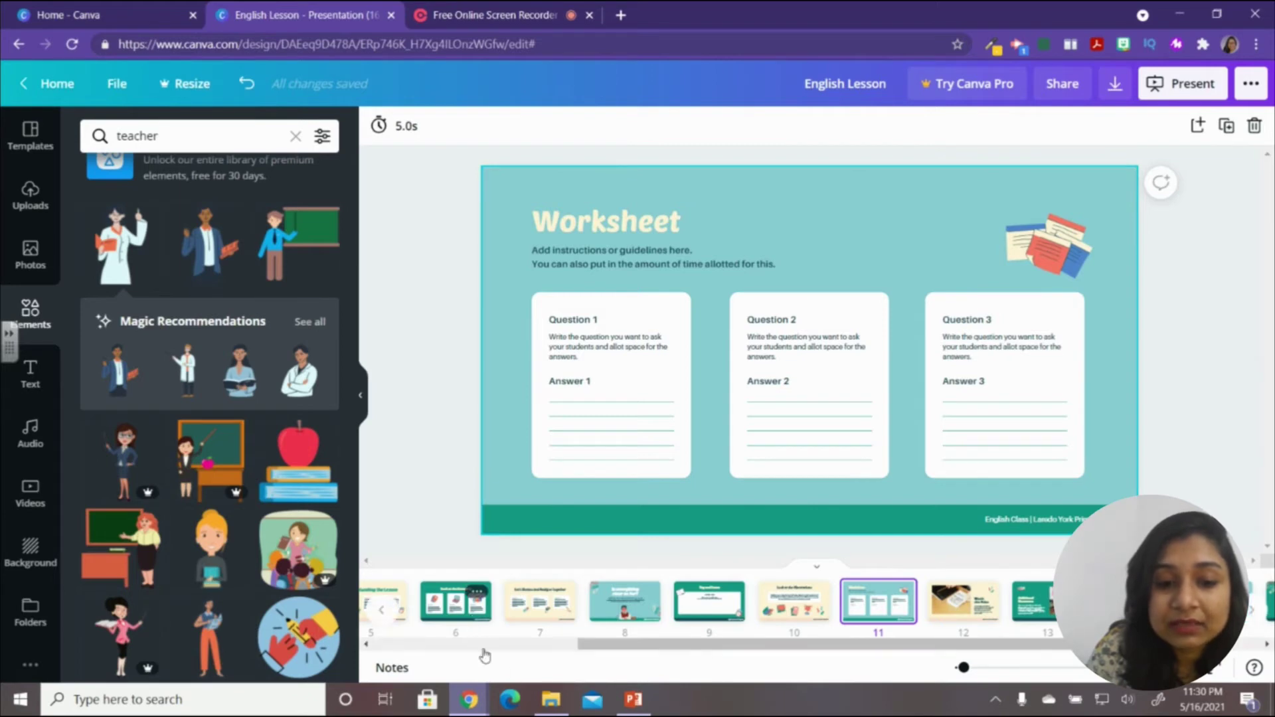
Preview page animations on slide 2, Welcome to class!, leaving it set to None.
{"action": "left_click", "coordinate": [465, 644]}
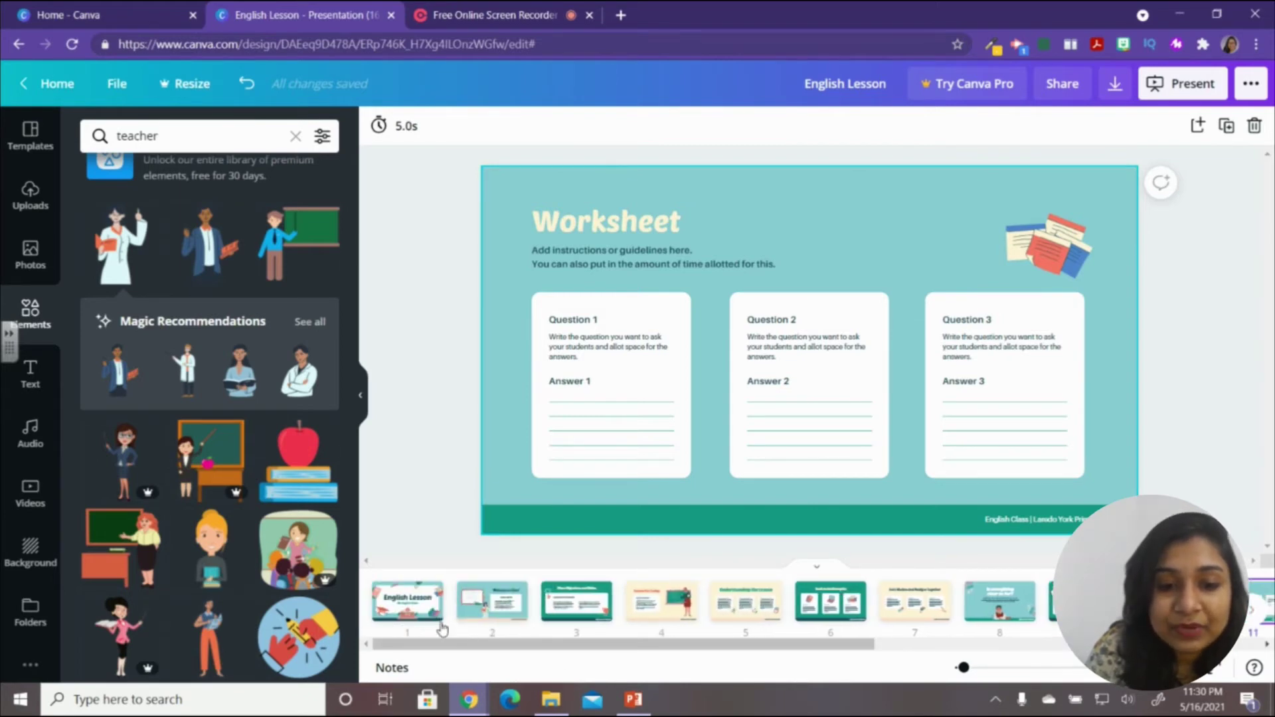
{"action": "left_click", "coordinate": [490, 612]}
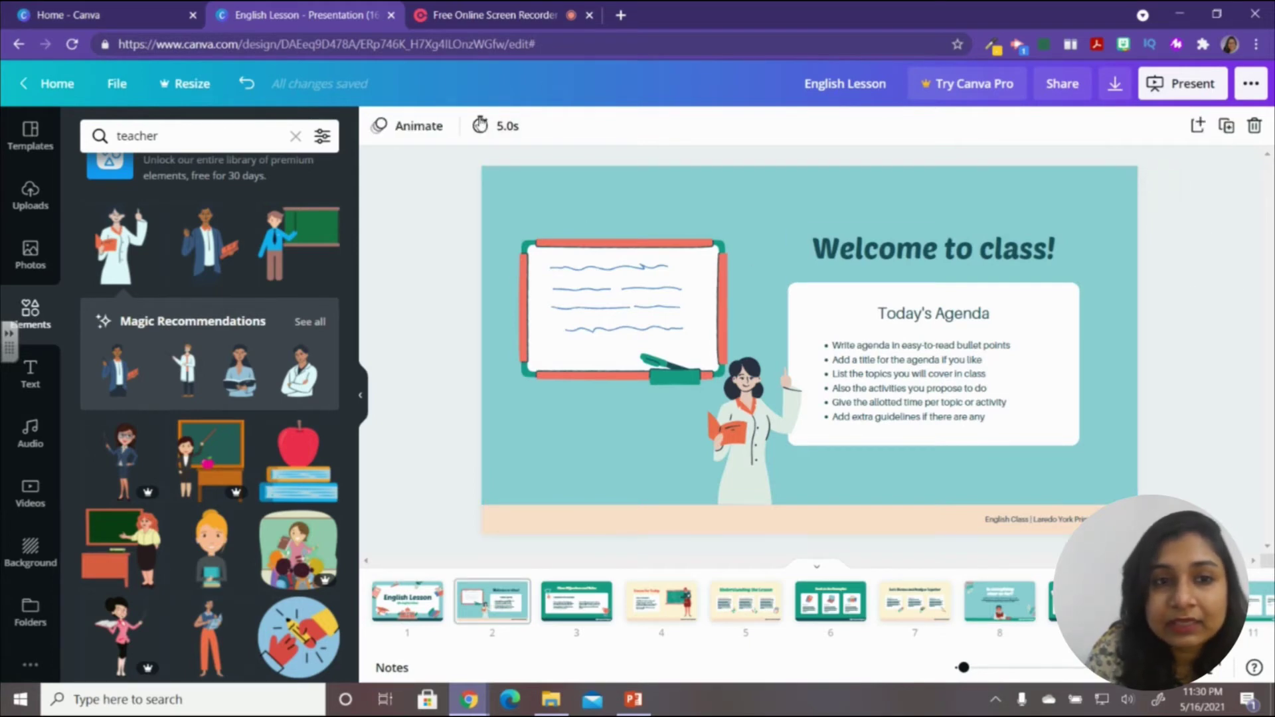
{"action": "left_click", "coordinate": [408, 126]}
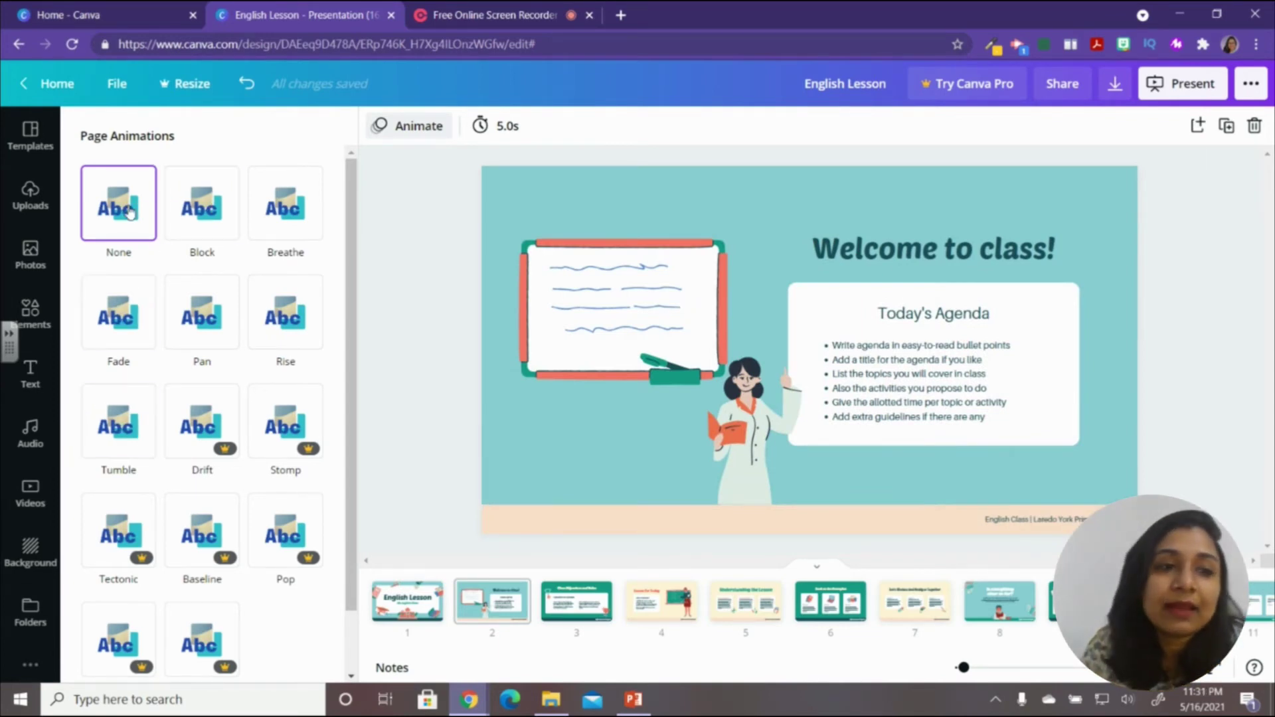
{"action": "left_click", "coordinate": [1198, 325]}
Delete slide 18, Free Illustration Resources, leaving Free Icon Resources as the last slide.
{"action": "scroll", "coordinate": [512, 649], "scroll_direction": "right", "scroll_amount": 3}
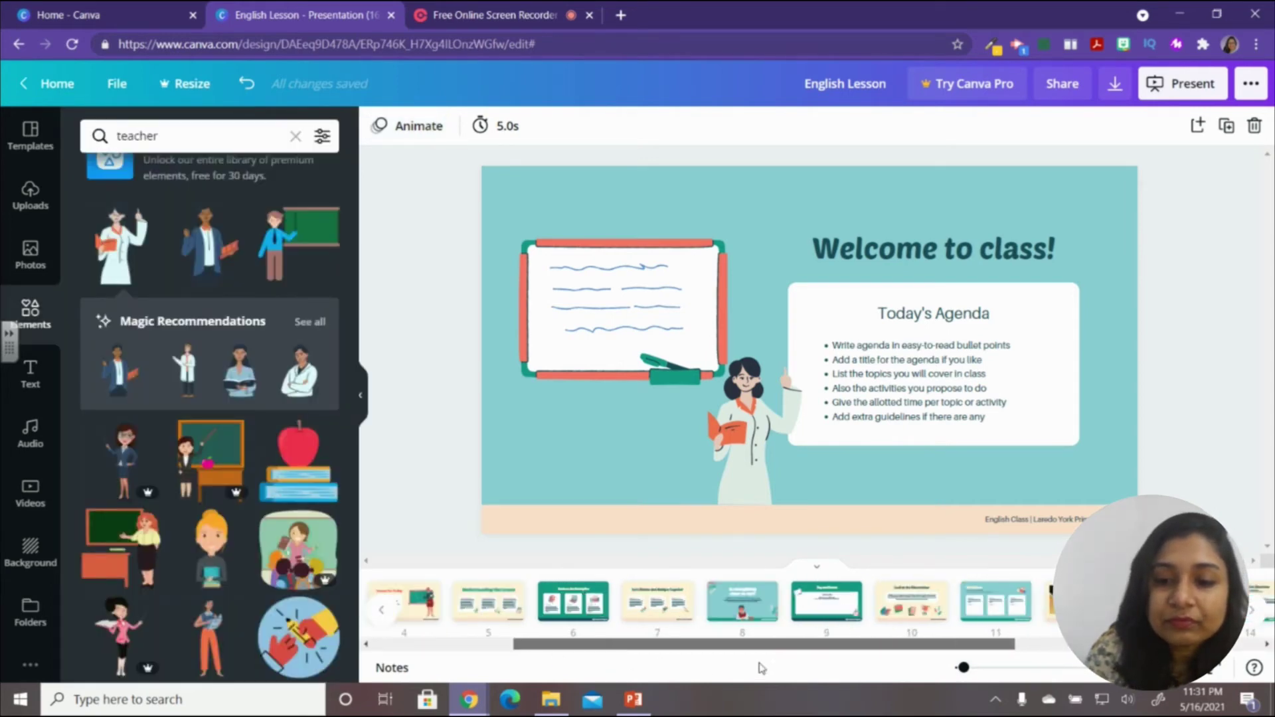
{"action": "scroll", "coordinate": [762, 667], "scroll_direction": "right", "scroll_amount": 5}
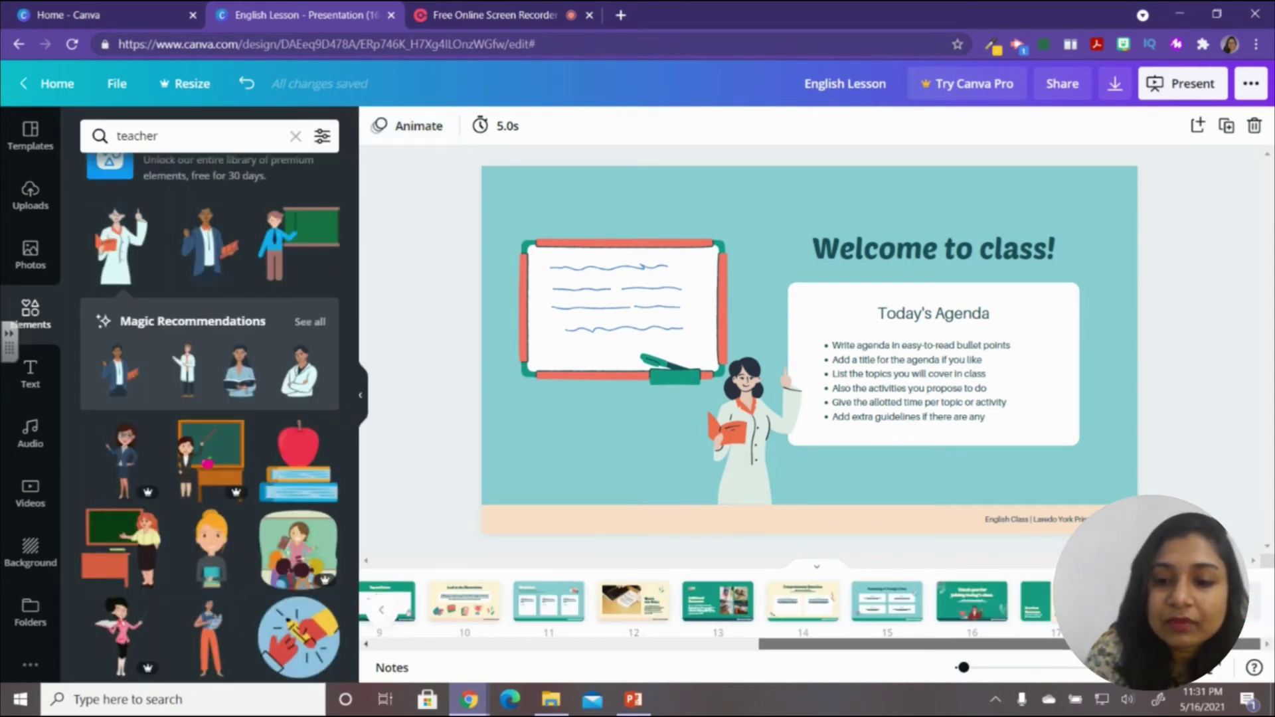
{"action": "left_click", "coordinate": [1036, 601]}
{"action": "left_click", "coordinate": [1123, 601]}
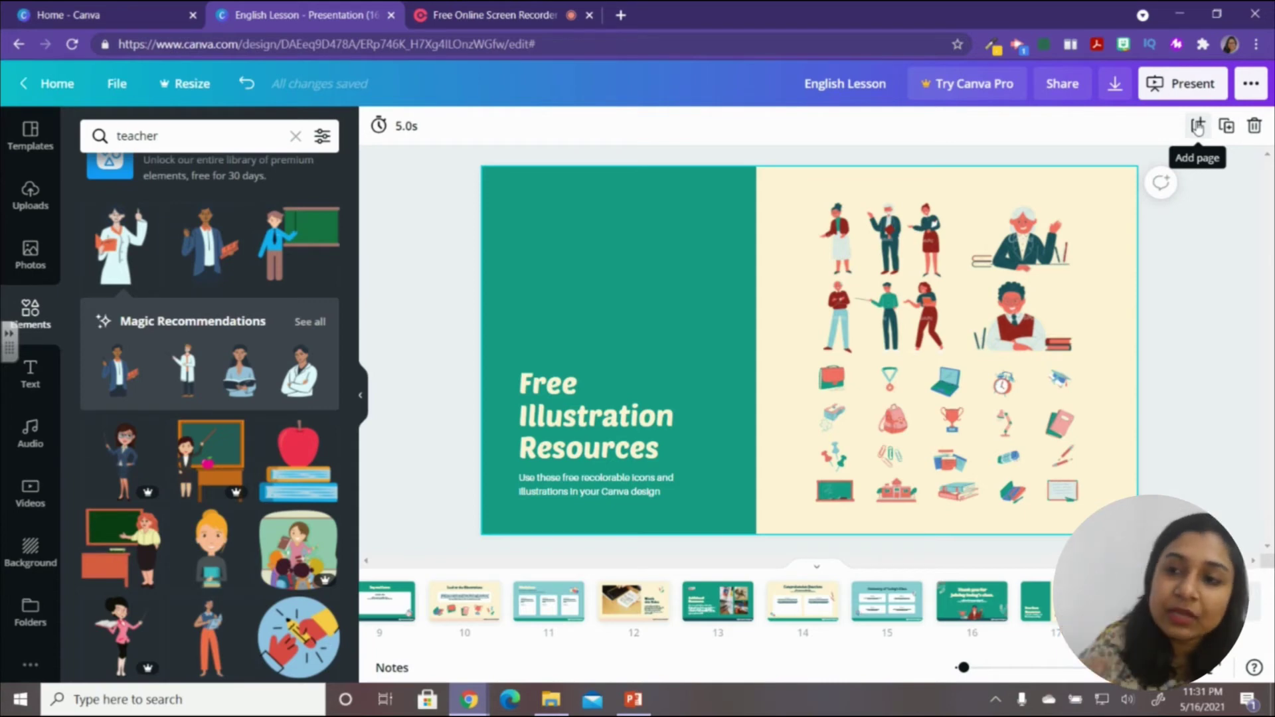
{"action": "left_click", "coordinate": [1254, 127]}
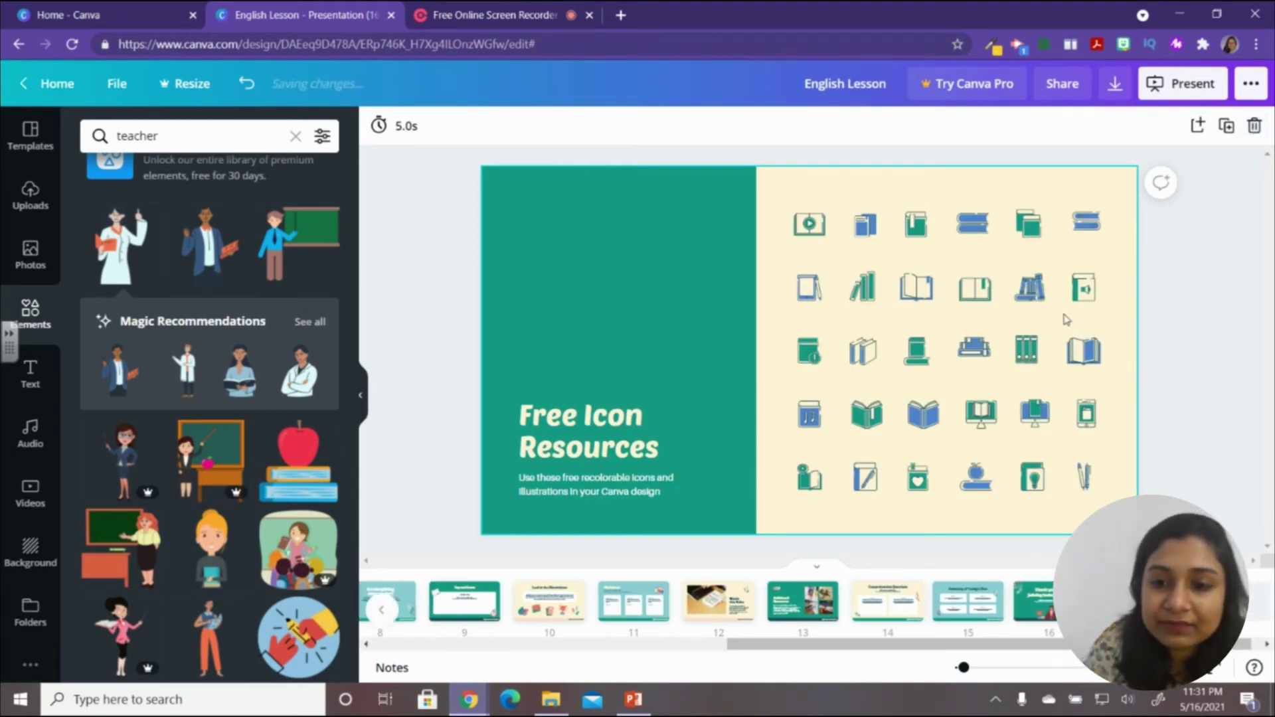
Copy the bookshelf icon from Free Icon Resources and paste it beside slide 11's Worksheet title.
{"action": "left_click", "coordinate": [861, 296]}
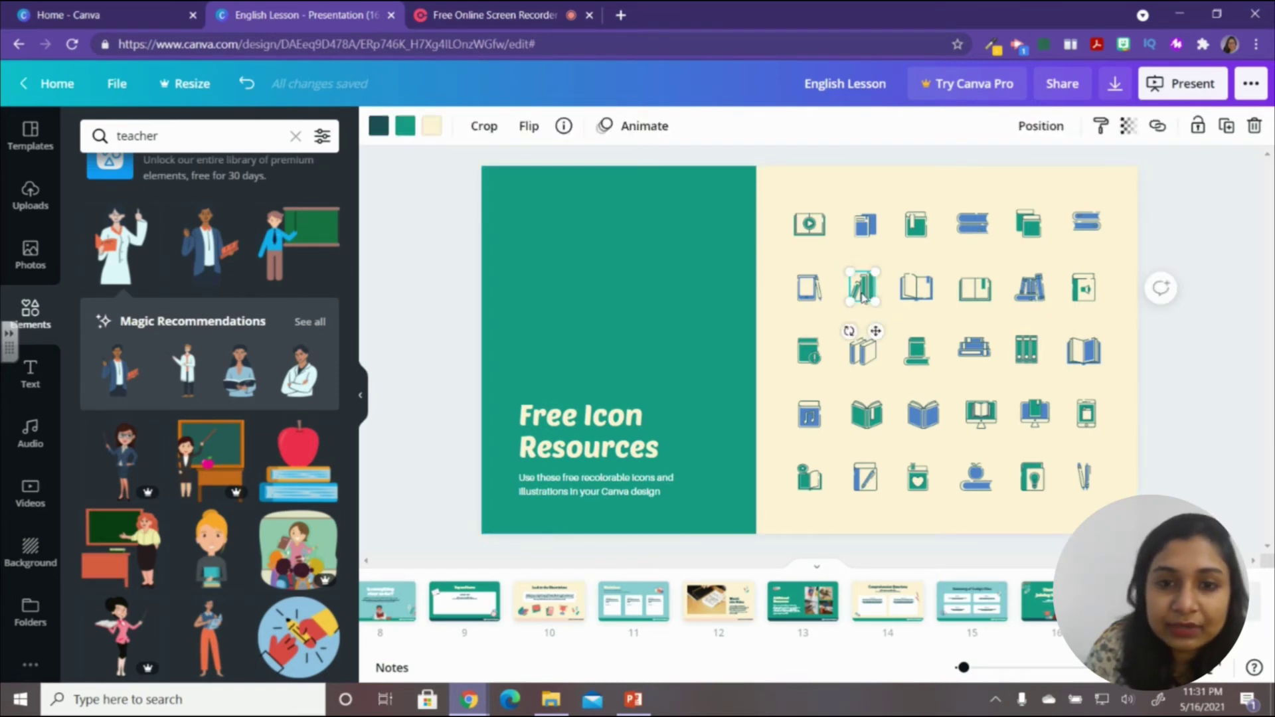
{"action": "right_click", "coordinate": [861, 297]}
{"action": "left_click", "coordinate": [900, 324]}
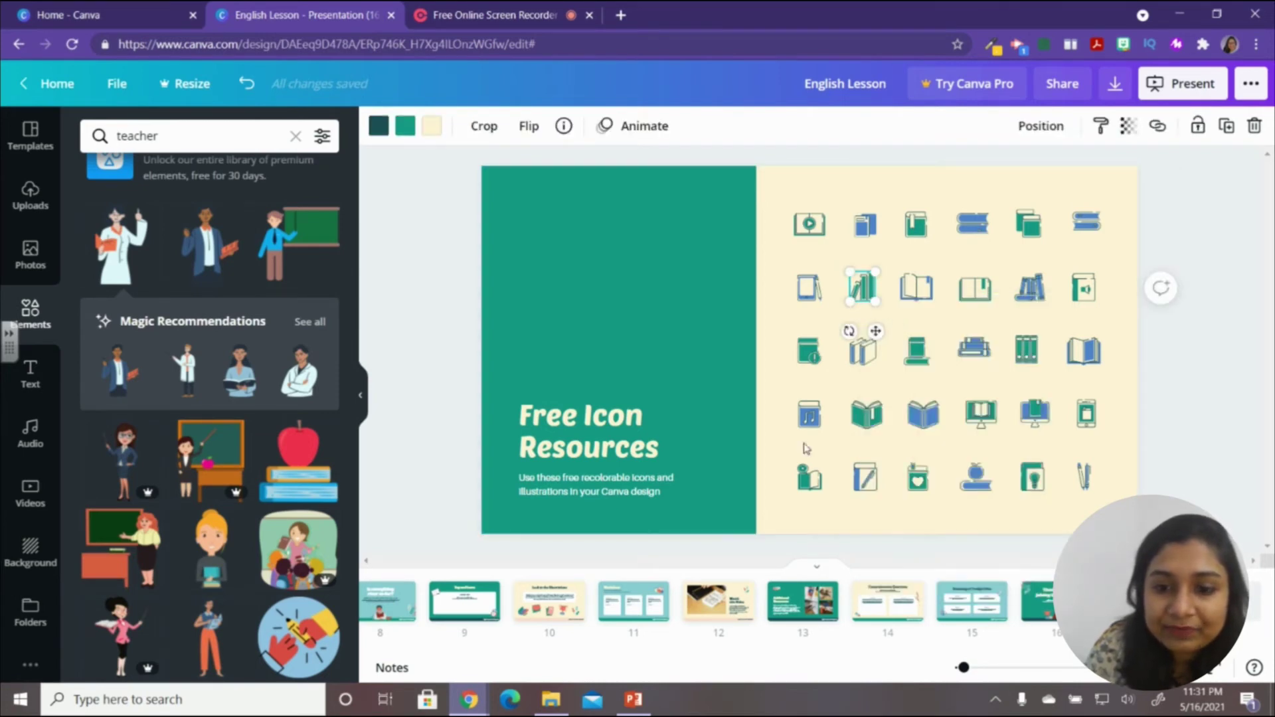
{"action": "left_click", "coordinate": [634, 601]}
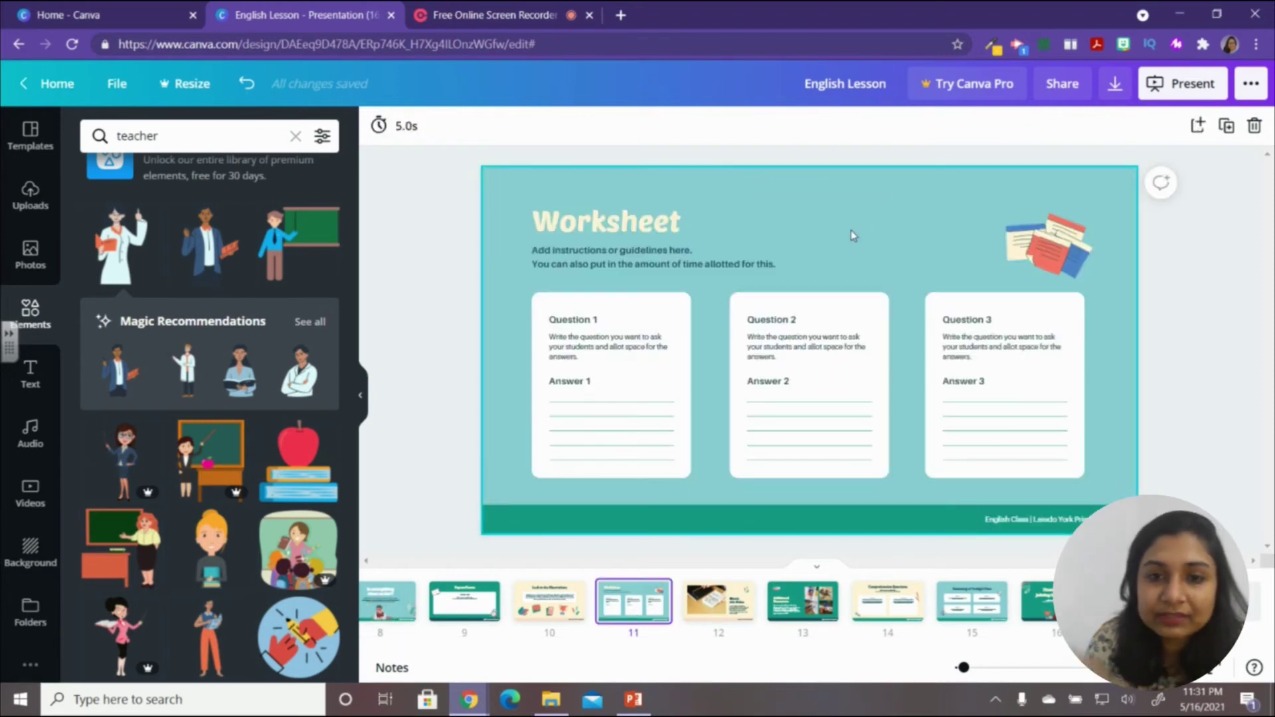
{"action": "key", "text": "ctrl+v"}
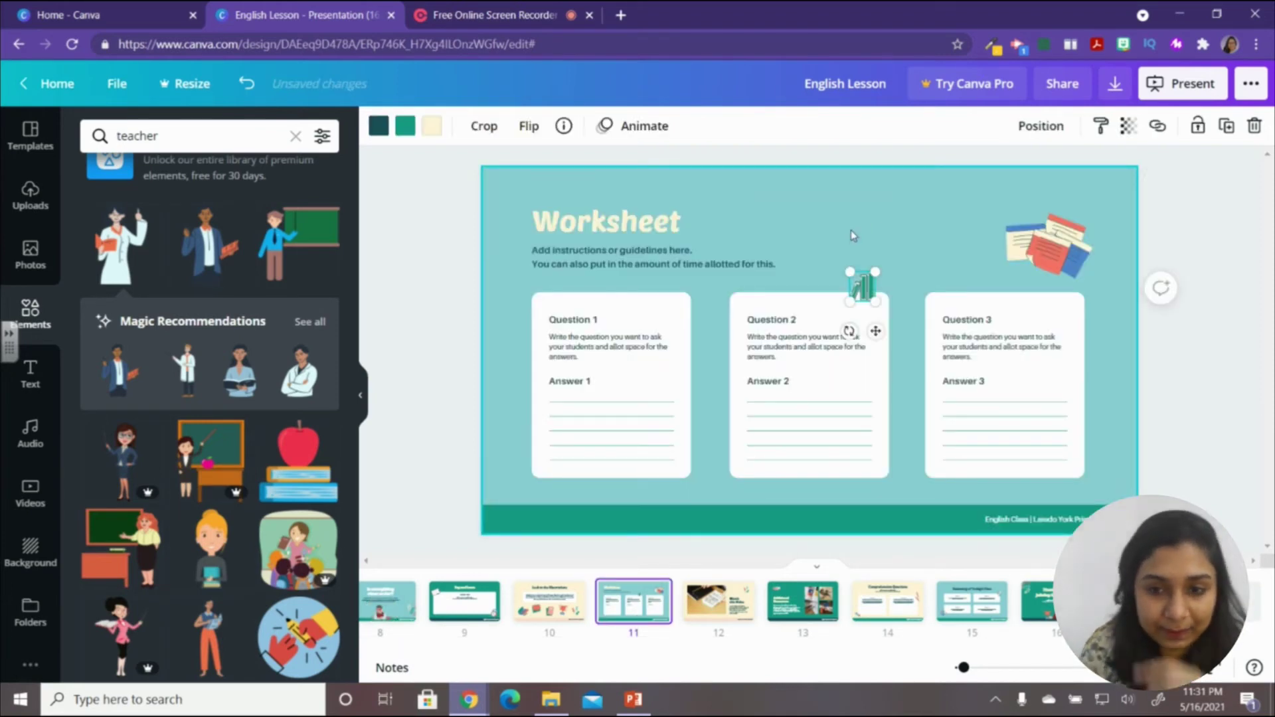
{"action": "left_click_drag", "start_coordinate": [861, 287], "coordinate": [702, 223]}
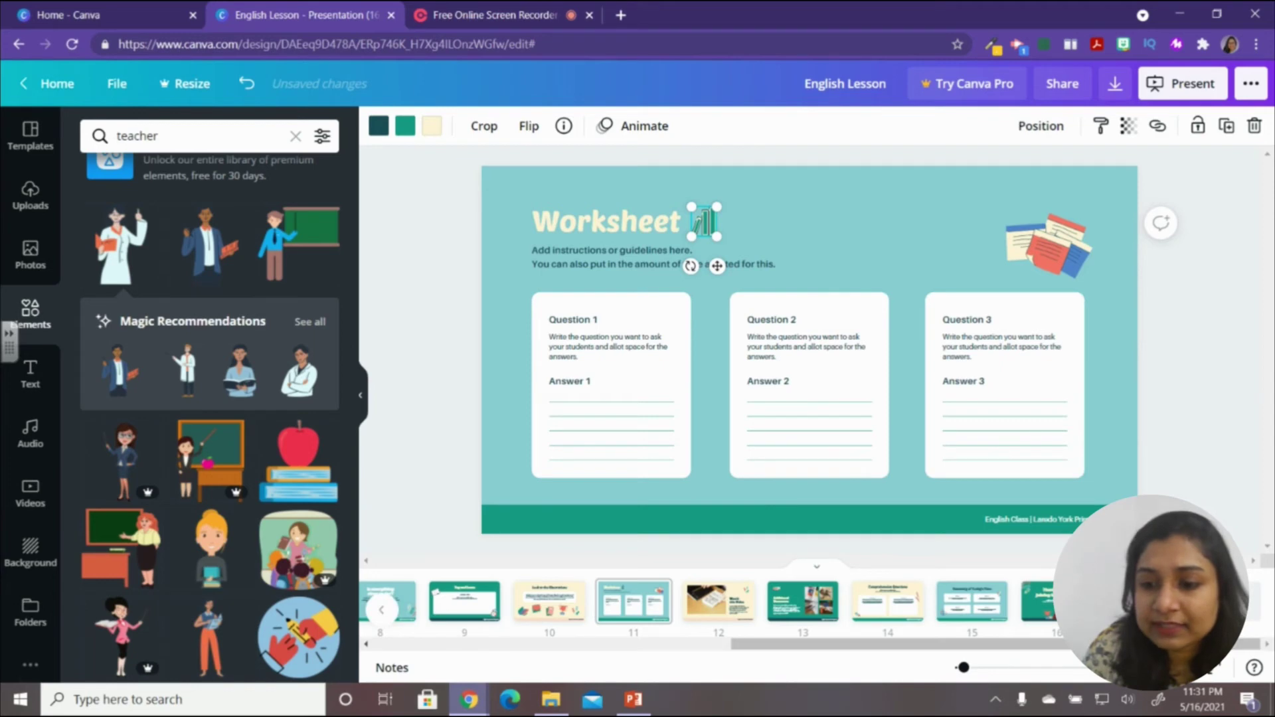
{"action": "left_click", "coordinate": [1040, 601]}
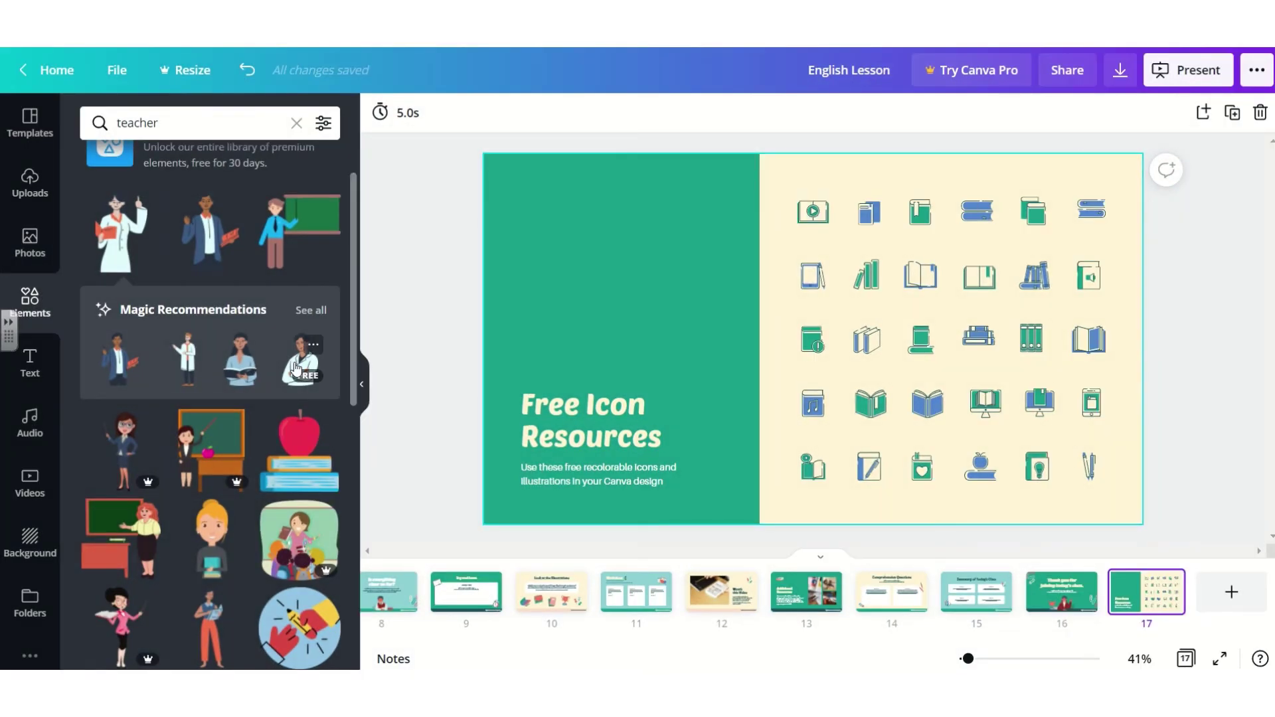
Open Present and record from the more menu, showing 3 premium images costing $3.
{"action": "left_click", "coordinate": [362, 385]}
{"action": "left_click", "coordinate": [858, 70]}
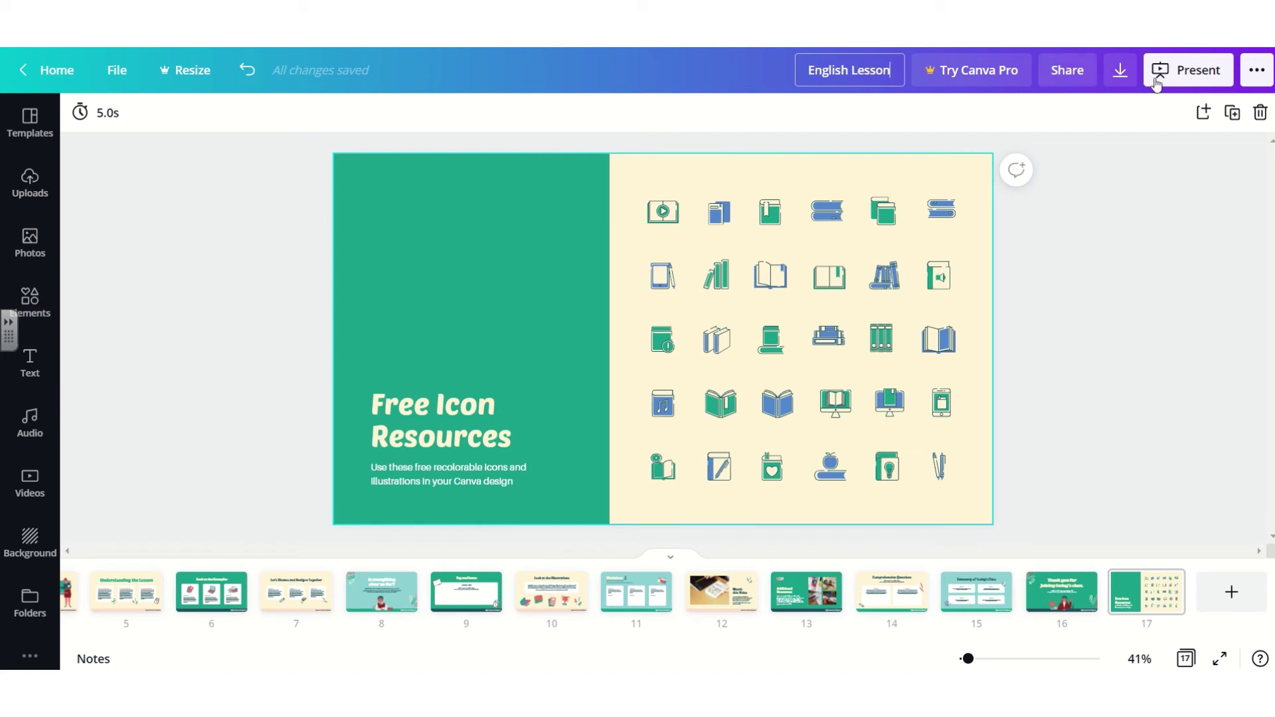
{"action": "left_click", "coordinate": [1258, 78]}
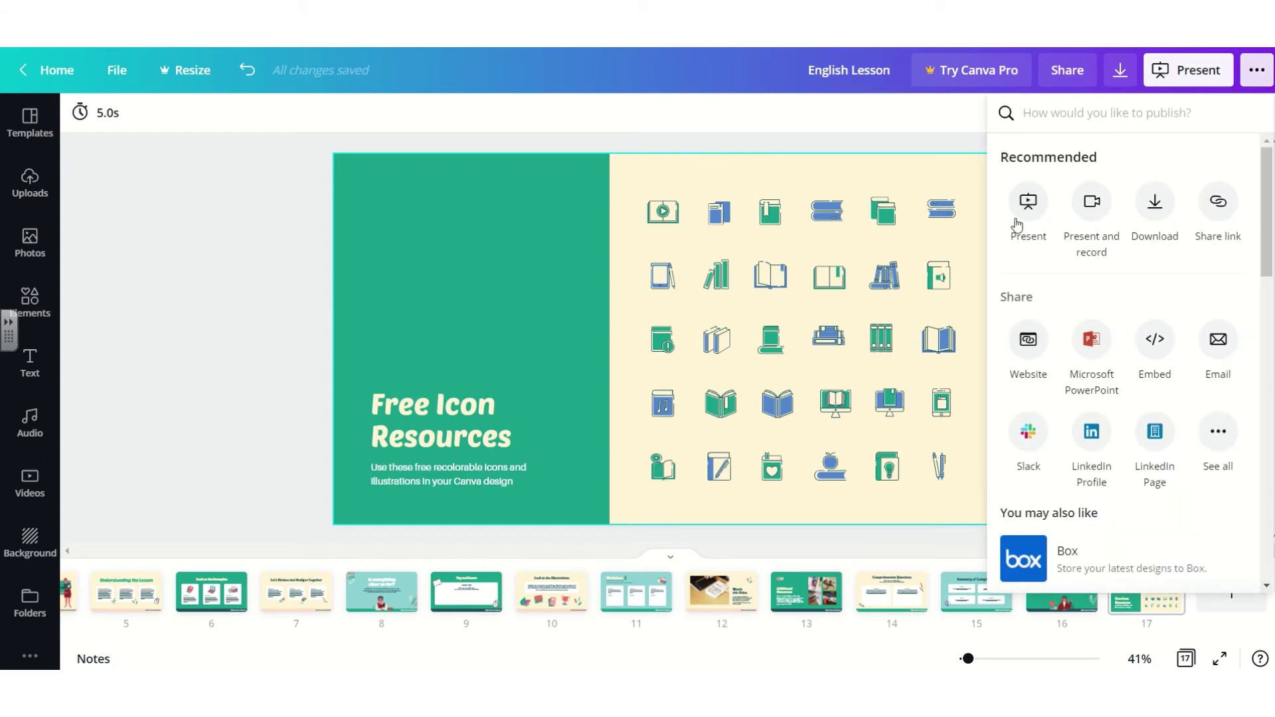
{"action": "left_click", "coordinate": [1089, 203]}
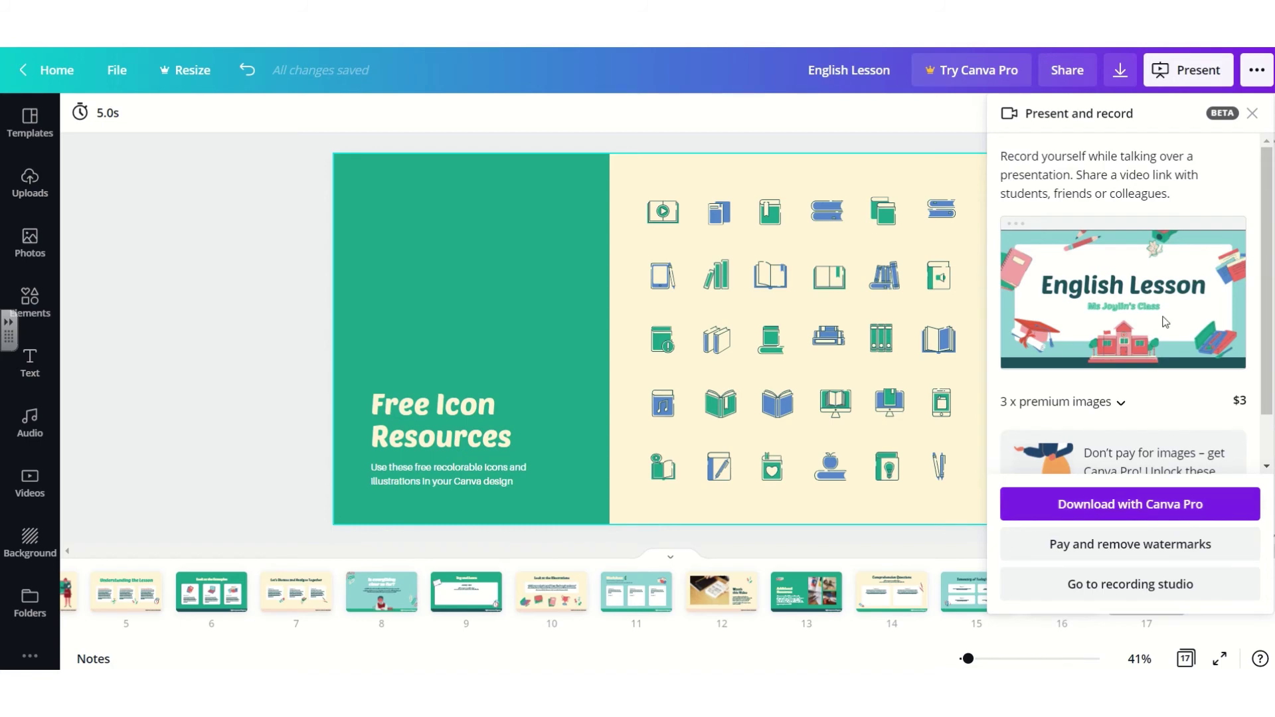
{"action": "scroll", "coordinate": [1169, 322], "scroll_direction": "down", "scroll_amount": 1}
{"action": "scroll", "coordinate": [1165, 346], "scroll_direction": "up", "scroll_amount": 2}
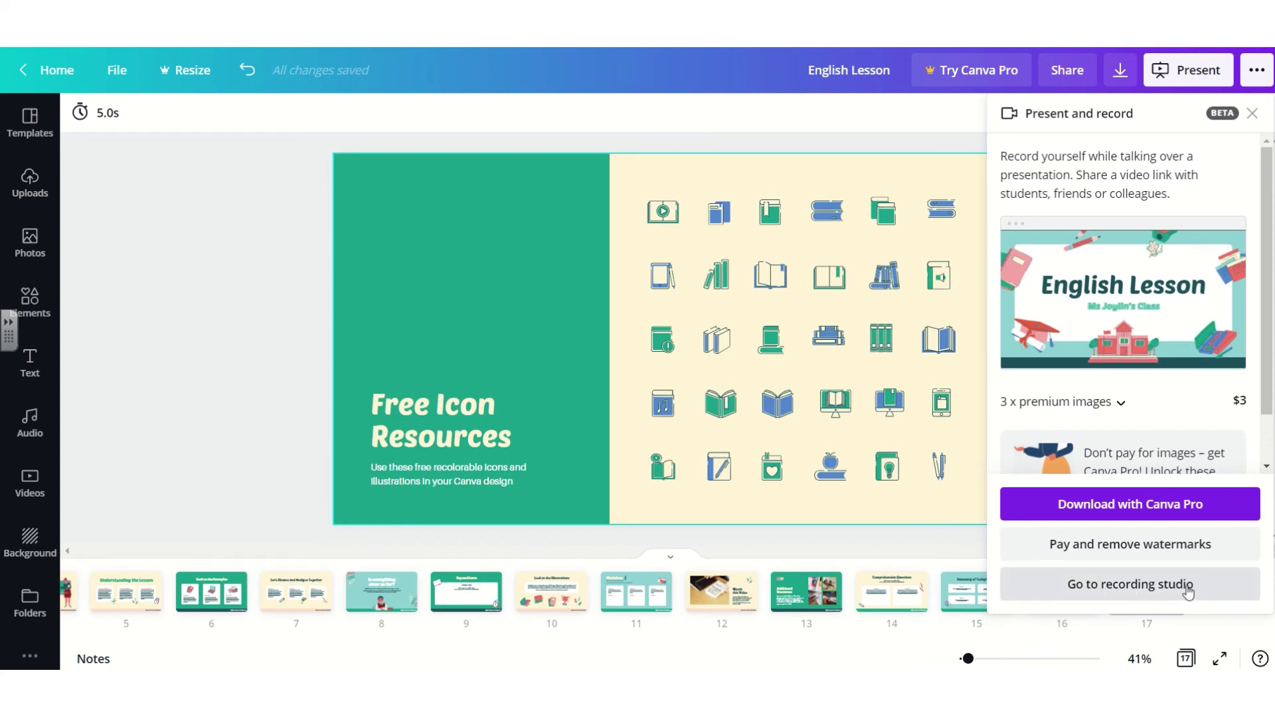
Enter the recording studio and start recording with webcam and microphone.
{"action": "left_click", "coordinate": [1131, 586]}
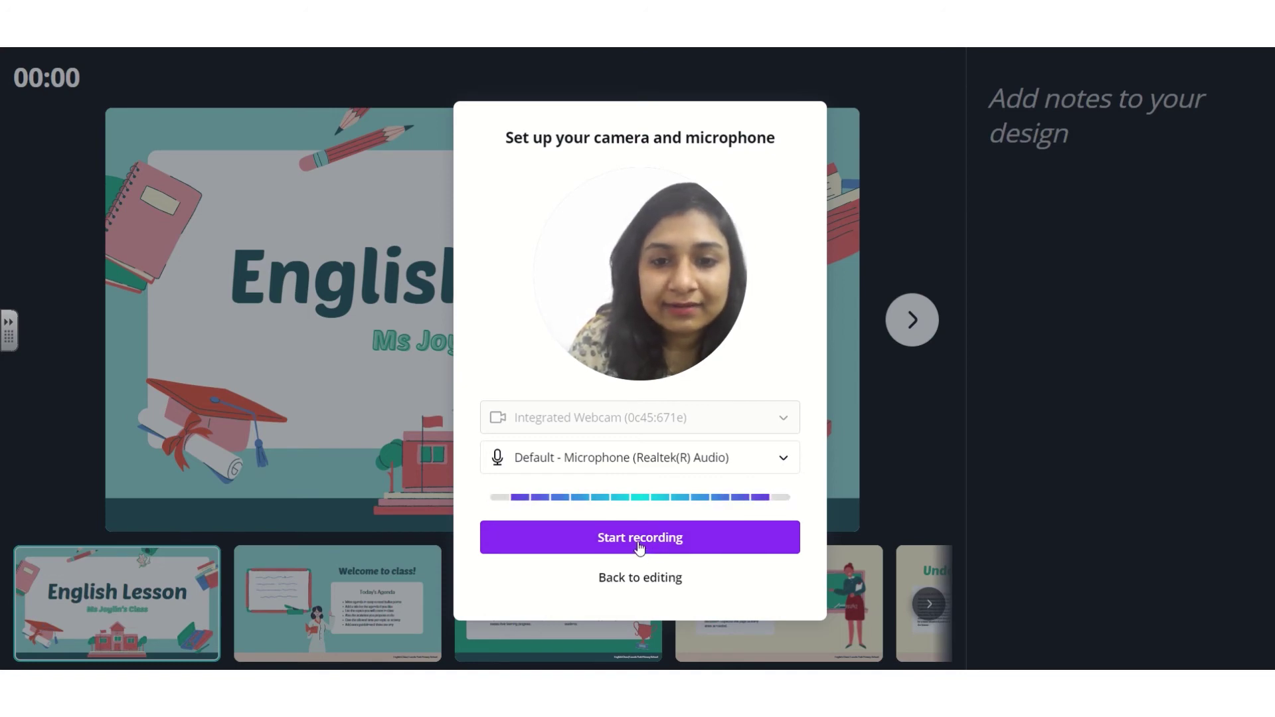
{"action": "left_click", "coordinate": [637, 541]}
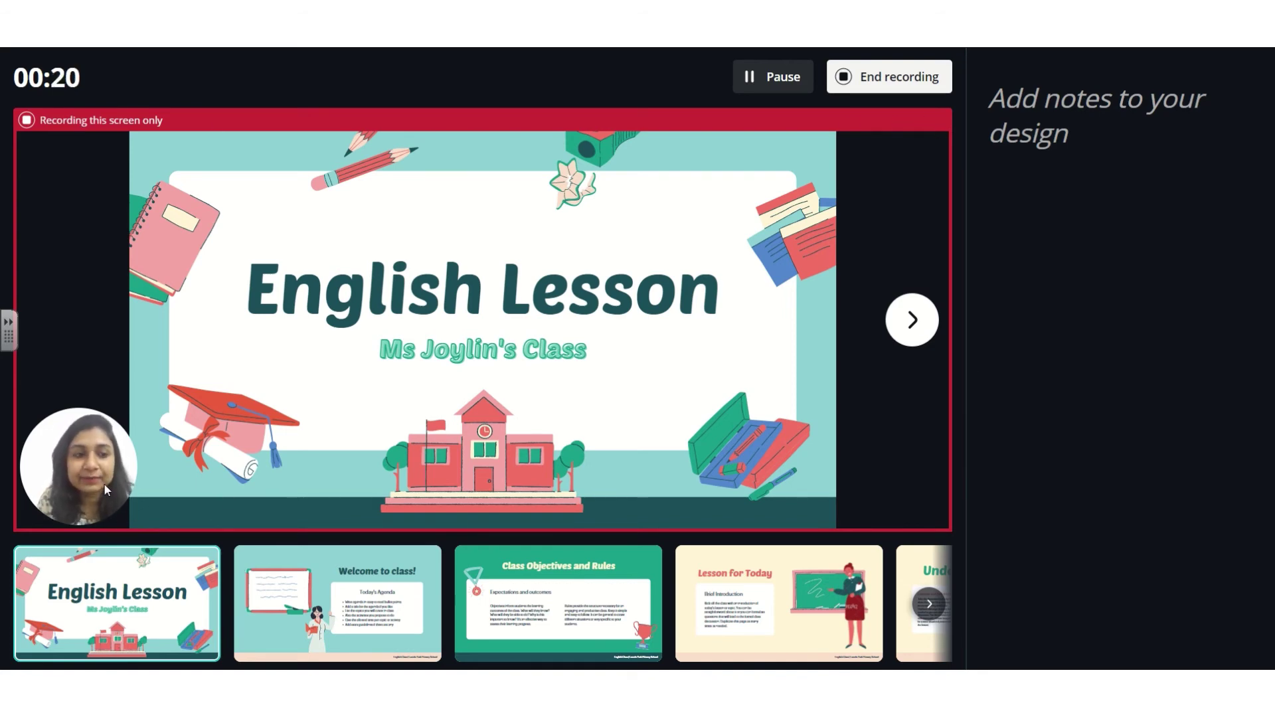
Advance the recording from Welcome to class! through Lesson for Today, Try and Learn and Worksheet to Watch this Video.
{"action": "left_click", "coordinate": [912, 320]}
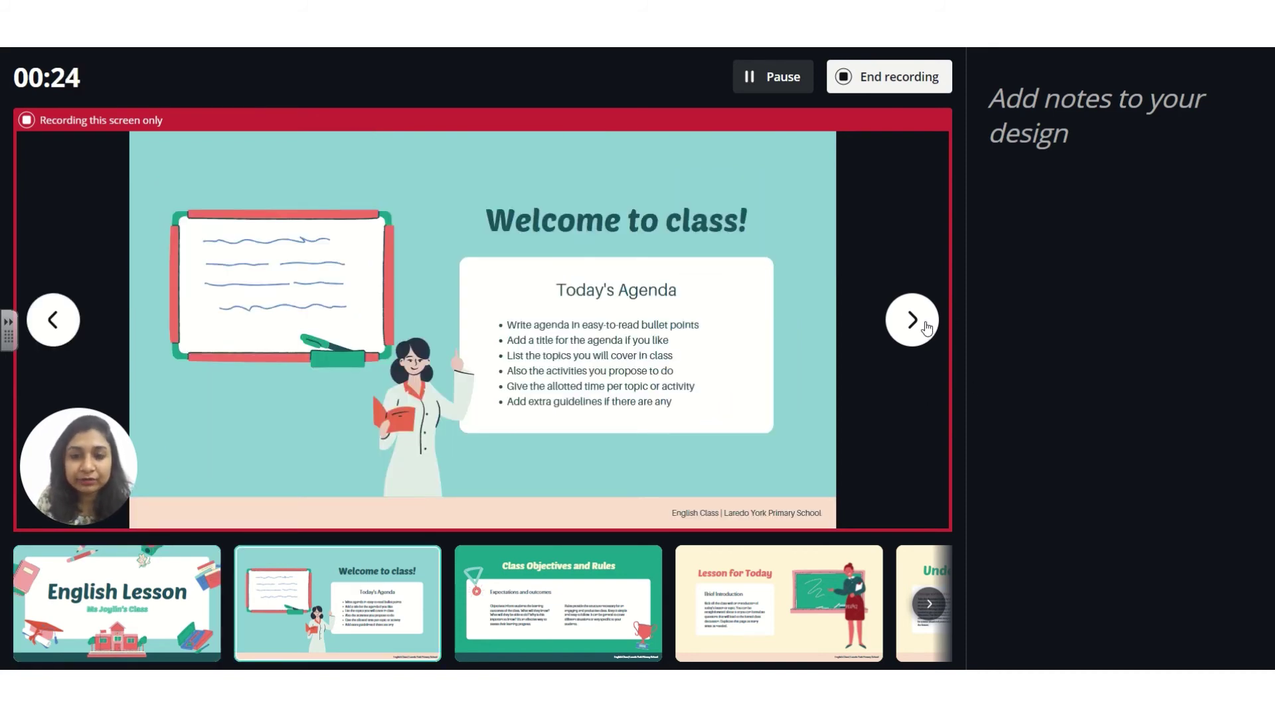
{"action": "left_click", "coordinate": [926, 327]}
{"action": "key", "text": "Left"}
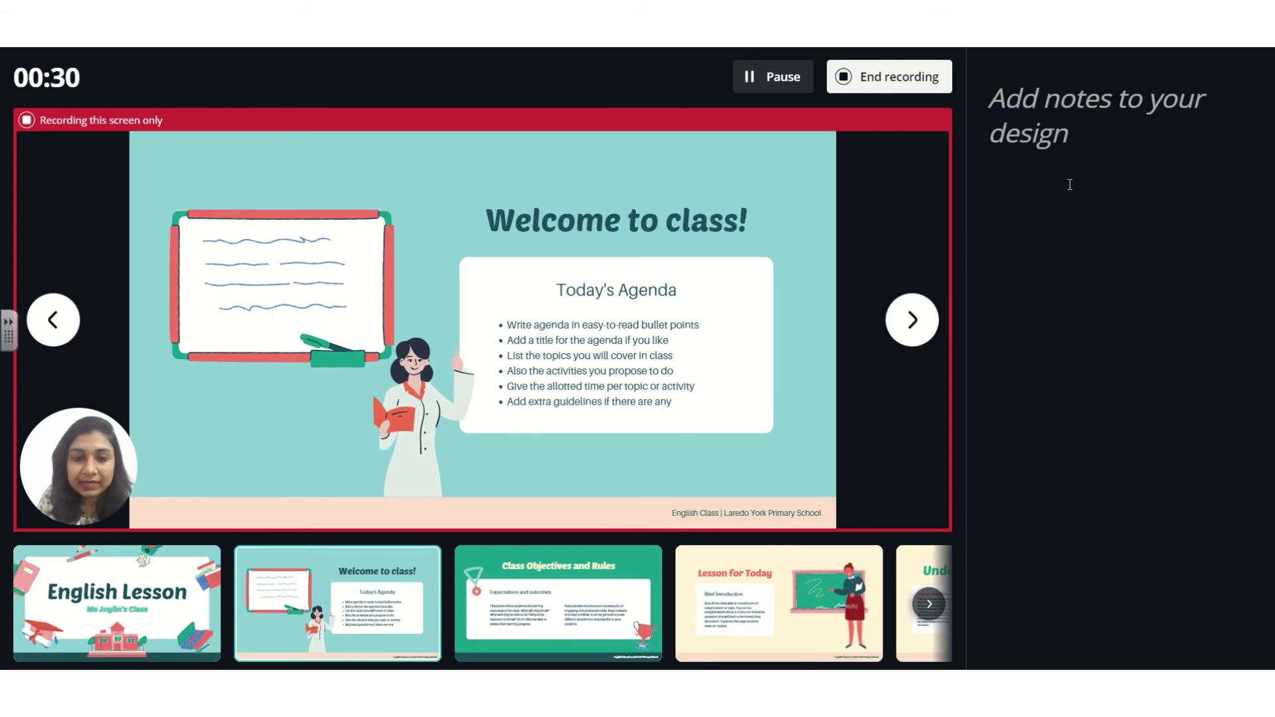
{"action": "key", "text": "Right"}
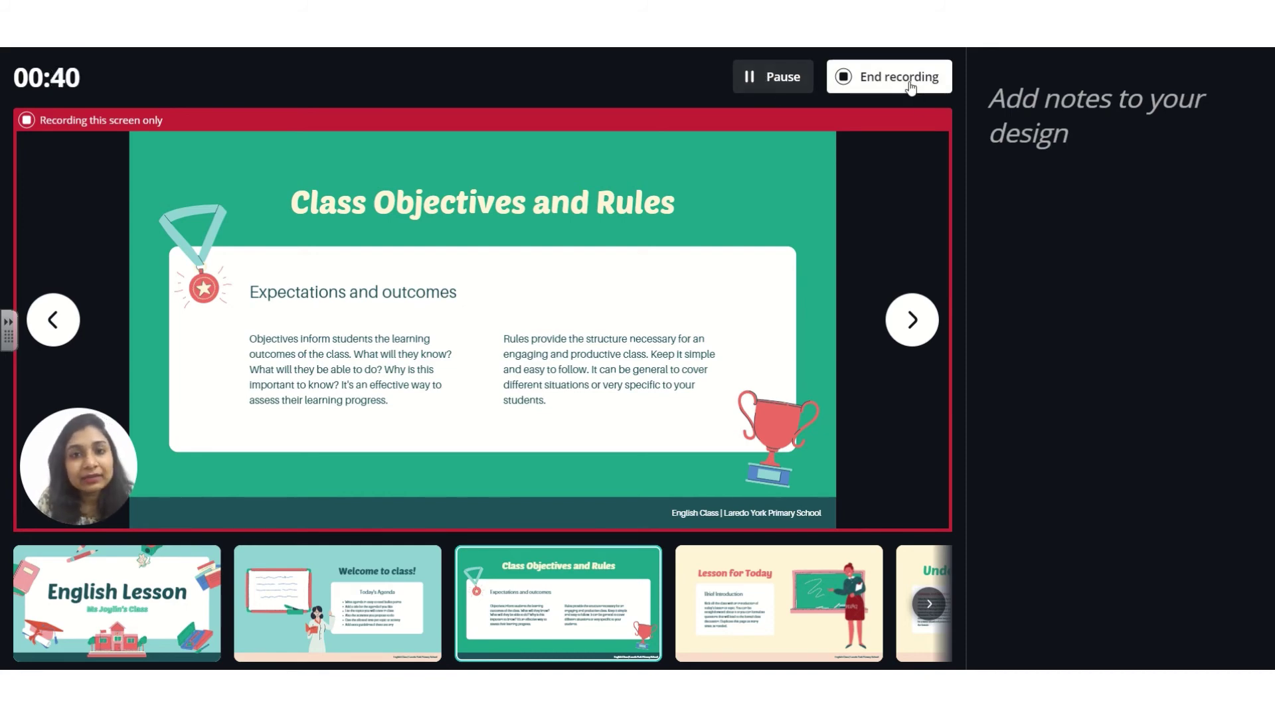
{"action": "key", "text": "Right"}
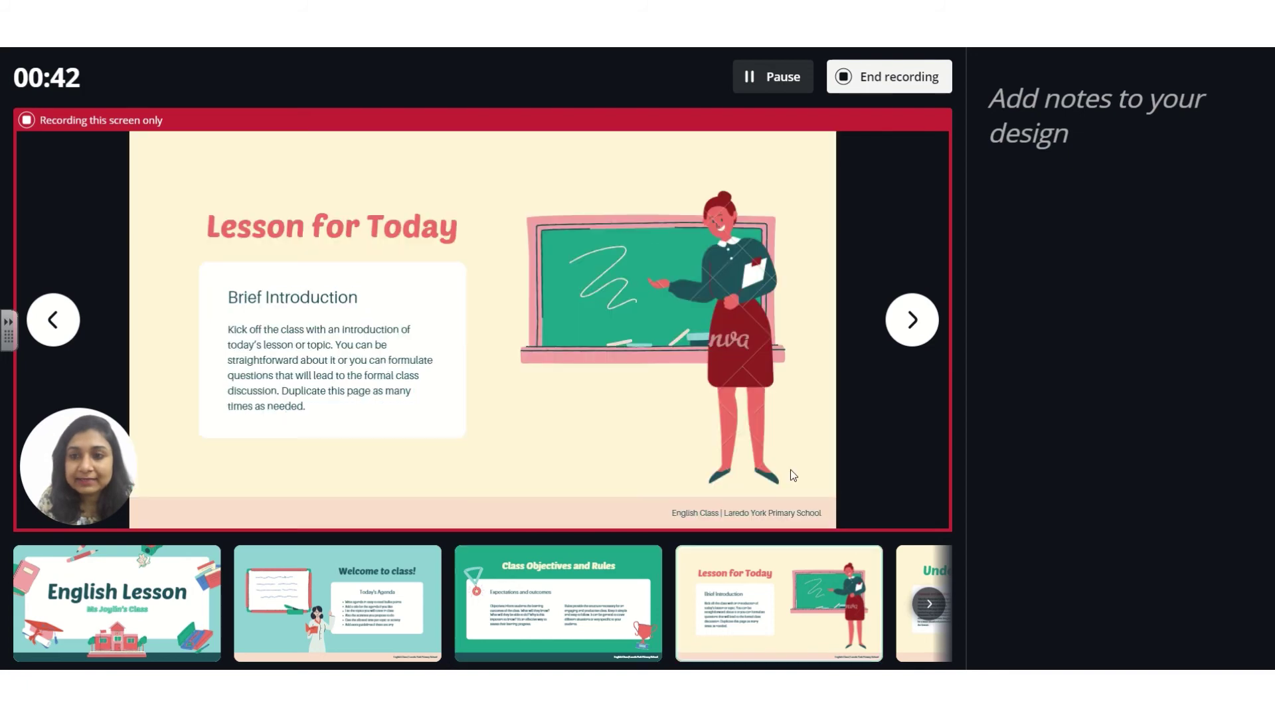
{"action": "key", "text": "Right"}
{"action": "key", "text": "Right"}
{"action": "key", "text": "Right"}
{"action": "key", "text": "Right"}
{"action": "key", "text": "Right"}
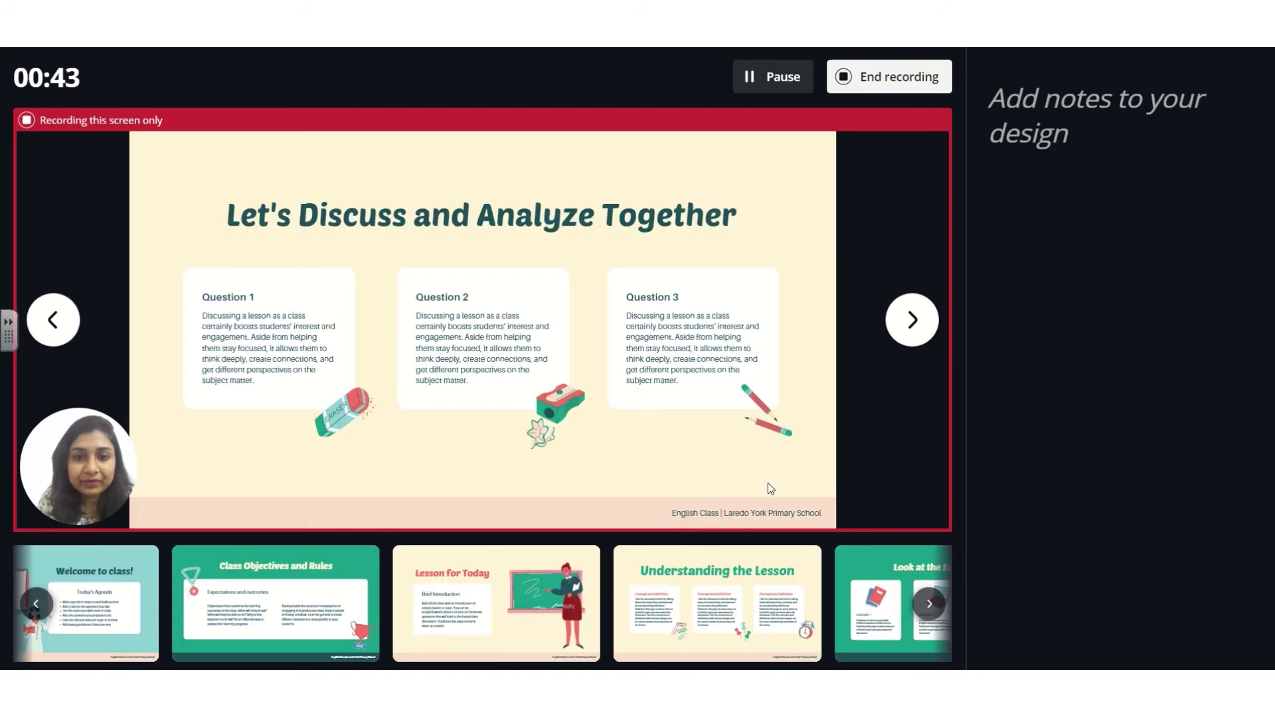
{"action": "key", "text": "Right"}
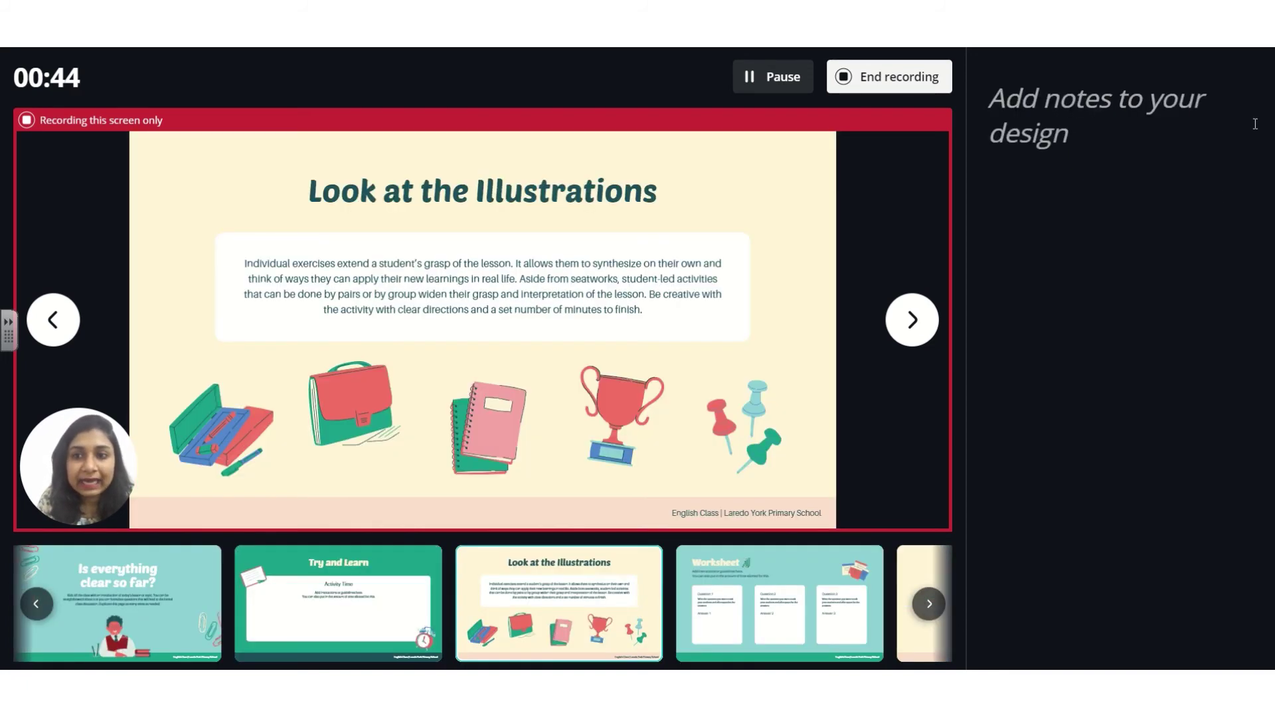
{"action": "key", "text": "Left"}
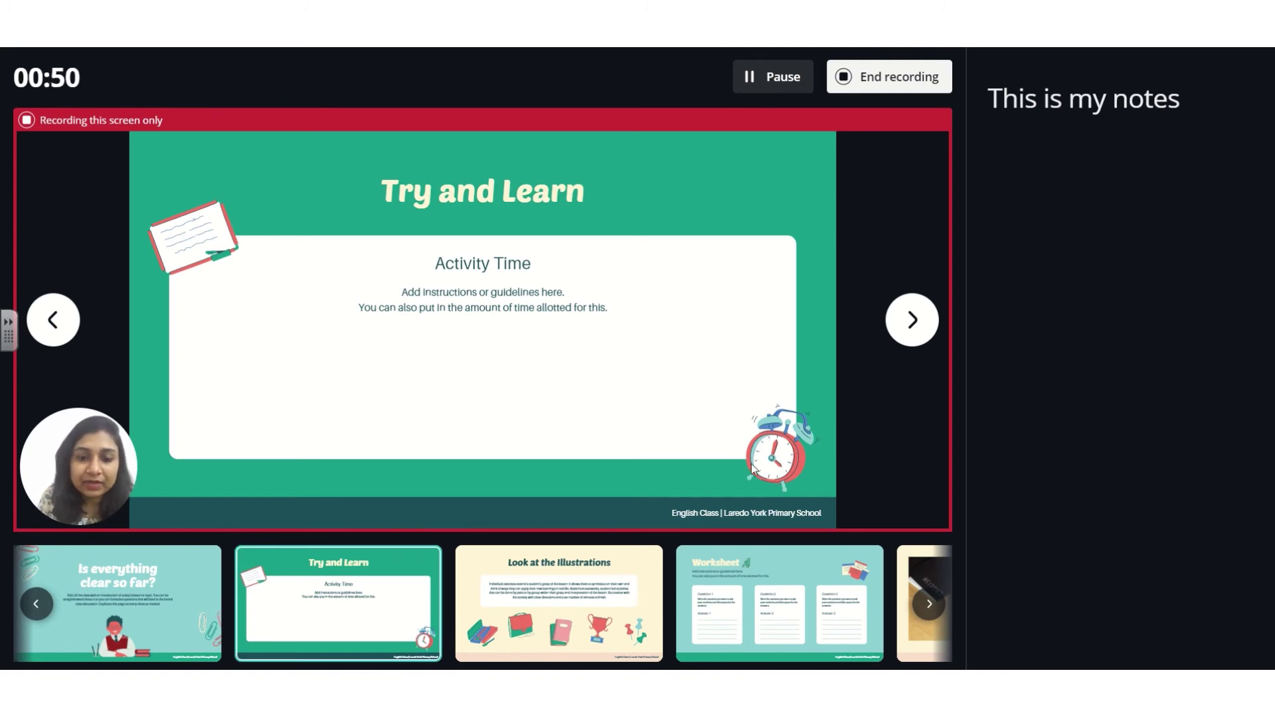
{"action": "key", "text": "Right"}
{"action": "key", "text": "Right"}
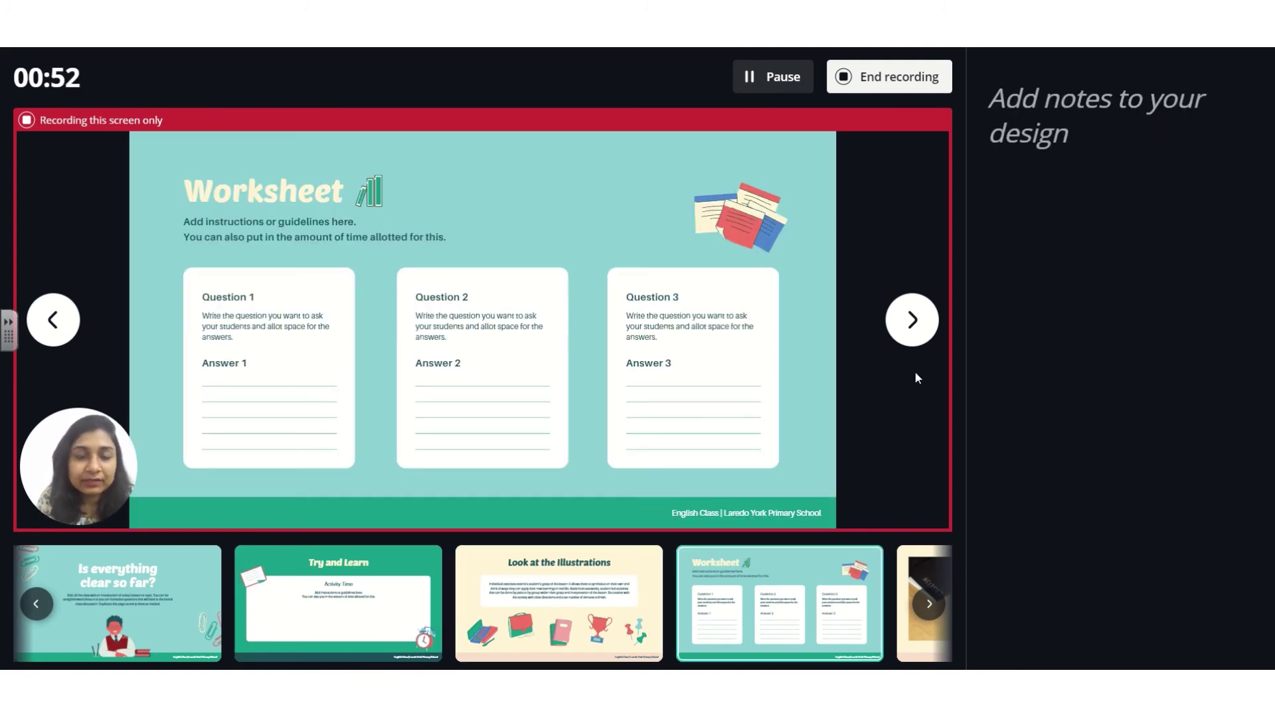
{"action": "key", "text": "Right"}
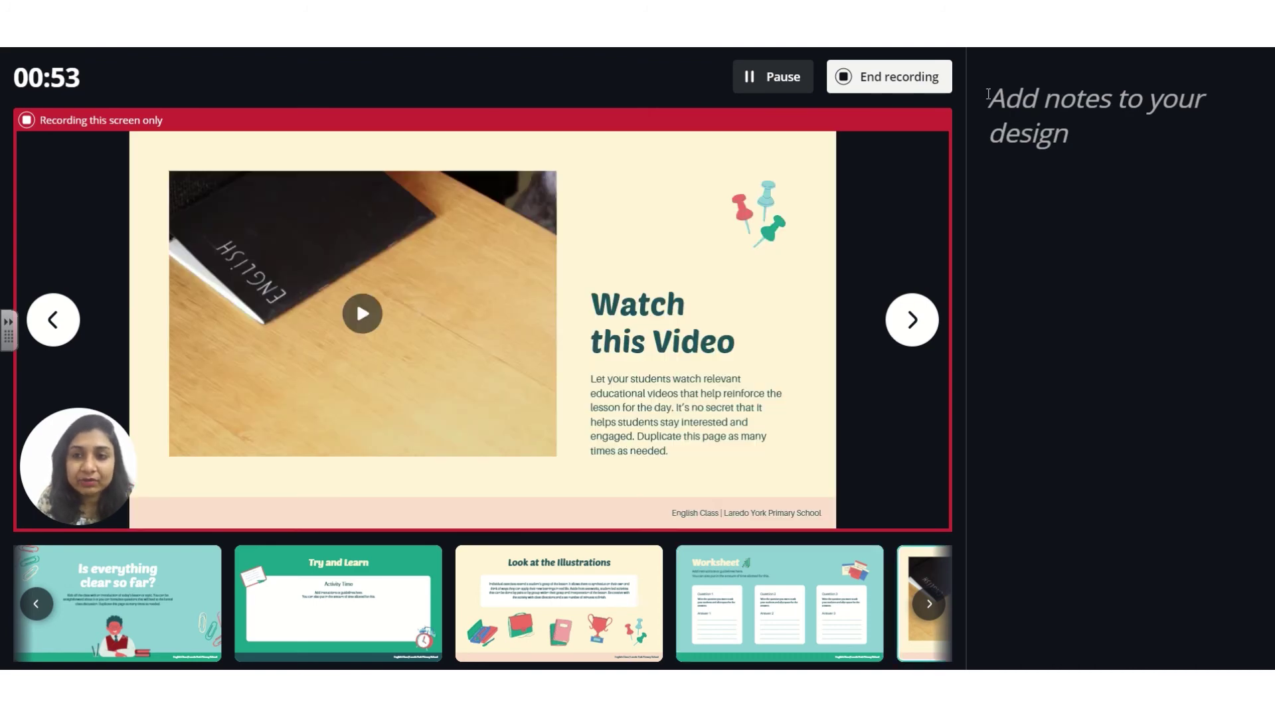
{"action": "key", "text": "Right"}
{"action": "key", "text": "Right"}
{"action": "key", "text": "Right"}
{"action": "key", "text": "Right"}
{"action": "key", "text": "Right"}
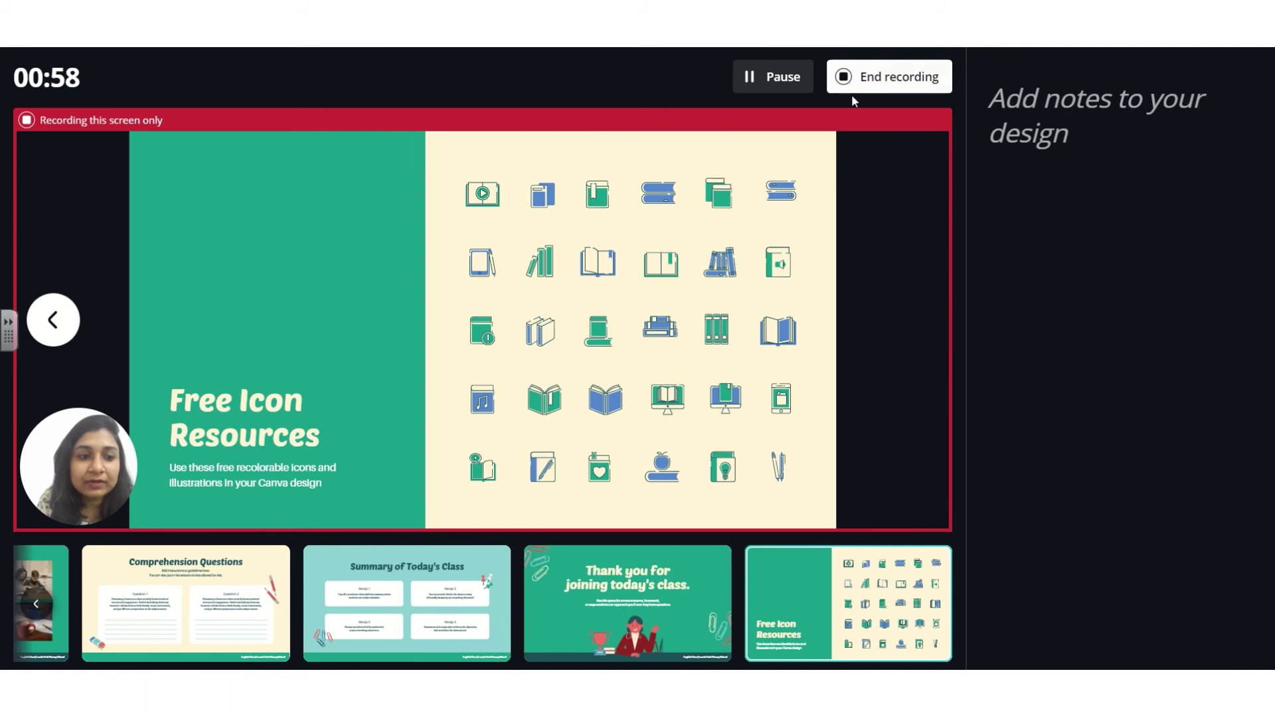
End the recording and download it as English Lesson.mp4.
{"action": "left_click", "coordinate": [856, 78]}
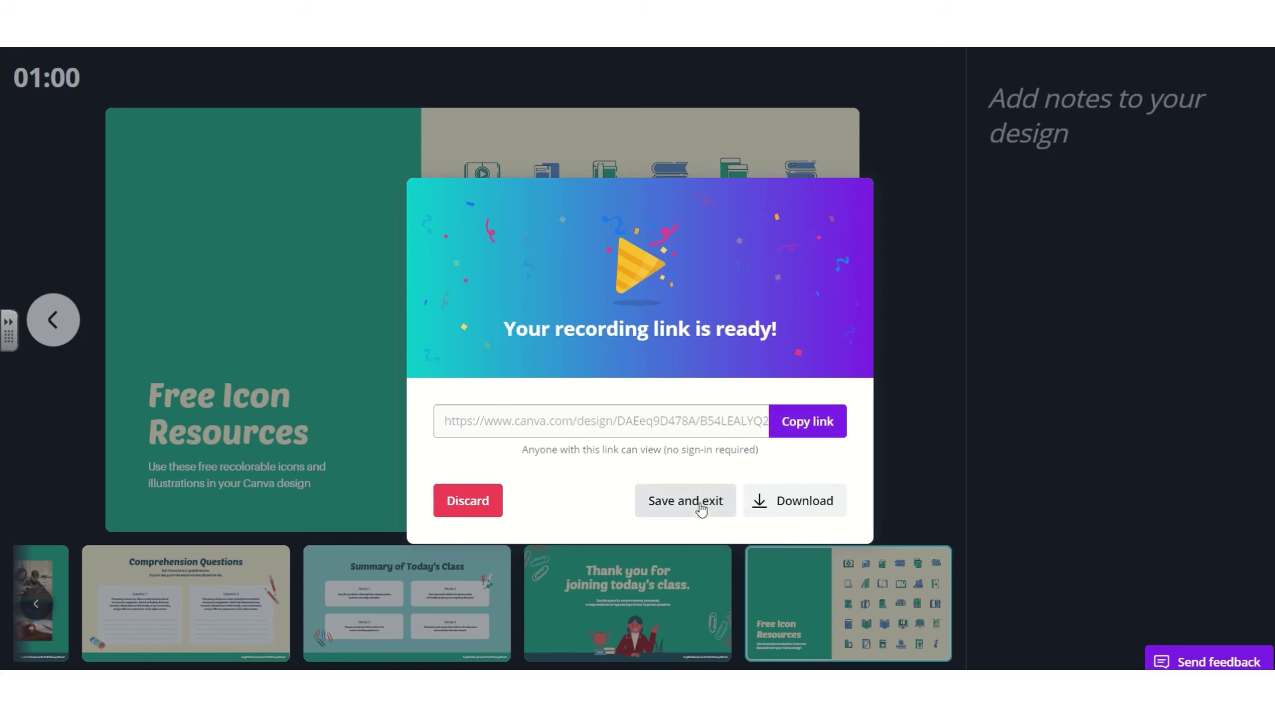
{"action": "left_click", "coordinate": [782, 502]}
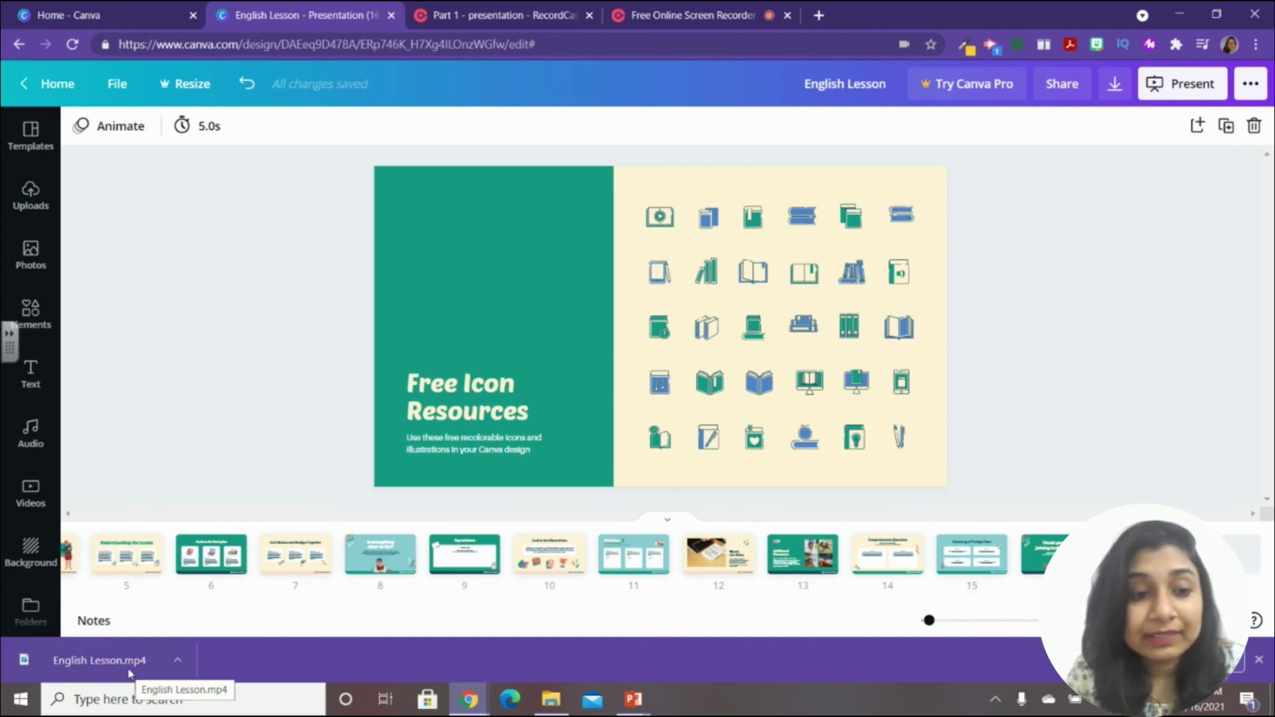
Open English Lesson.mp4 from Chrome's downloads bar to start playback.
{"action": "left_click", "coordinate": [178, 661]}
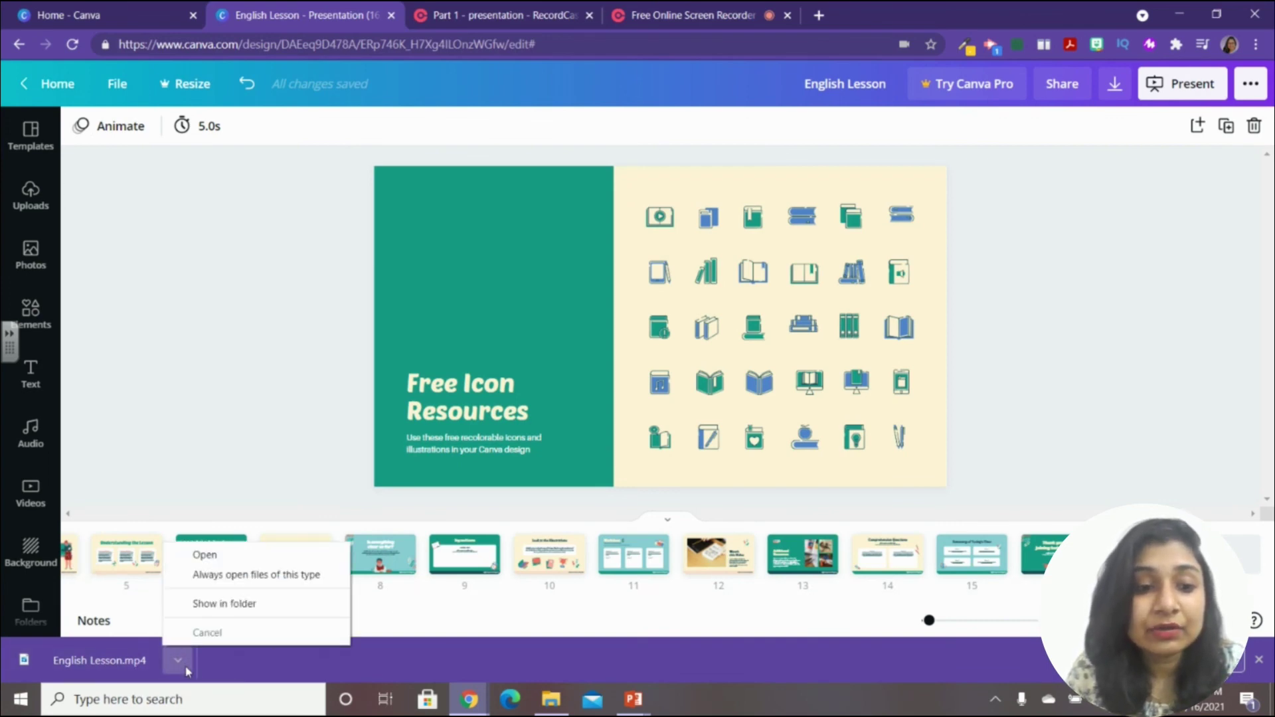
{"action": "left_click", "coordinate": [208, 558]}
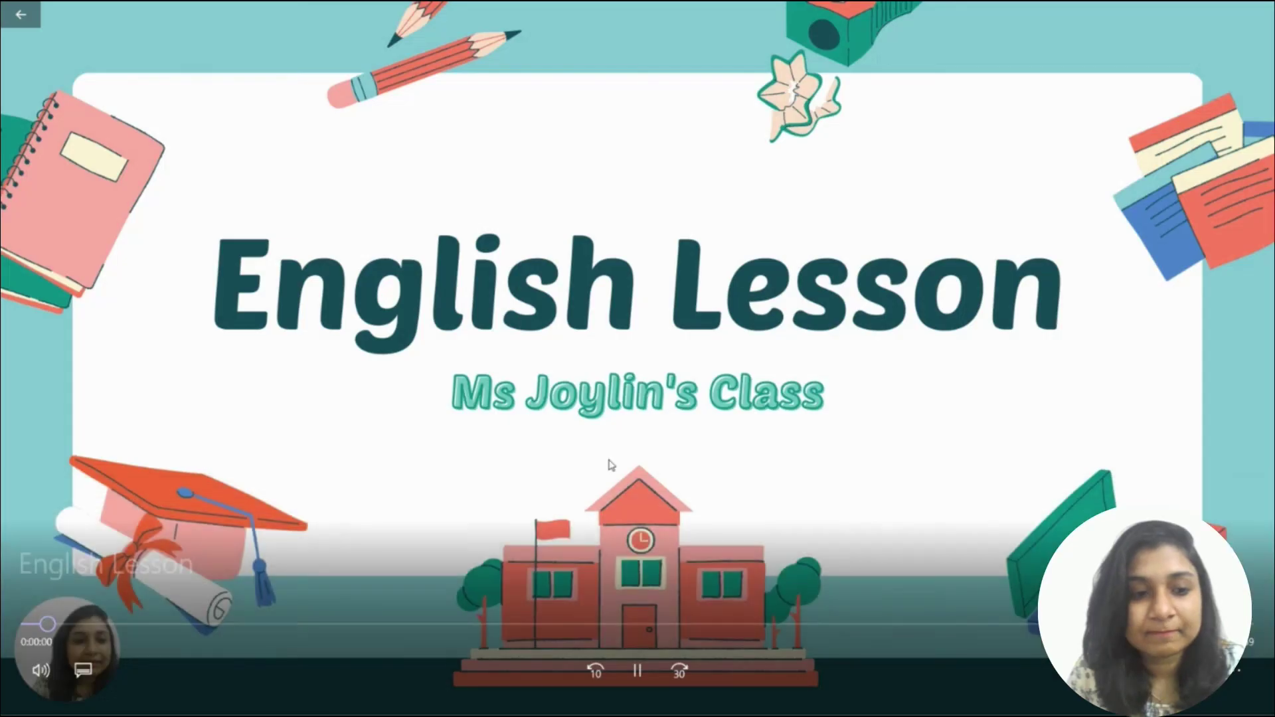
Exit full screen, skip through 0:00:26 and 0:00:46 to the Free Icon Resources ending, then close Movies & TV.
{"action": "key", "text": "Escape"}
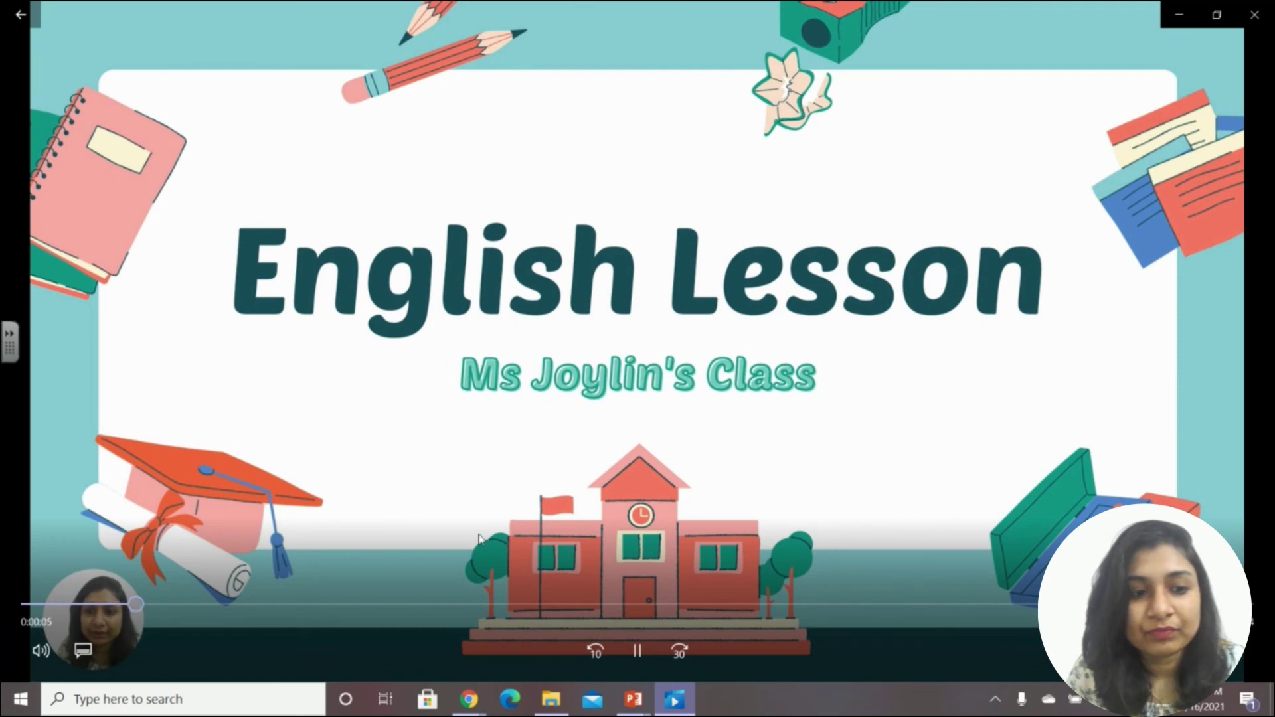
{"action": "left_click", "coordinate": [565, 604]}
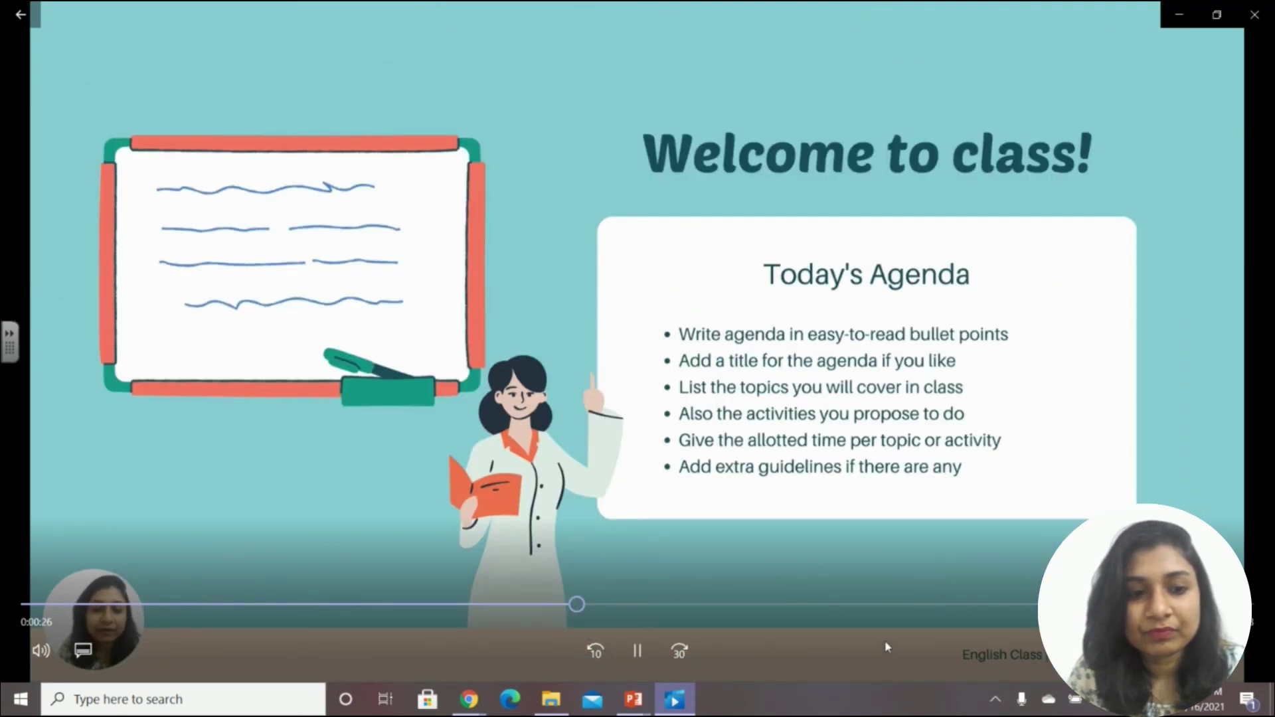
{"action": "left_click", "coordinate": [986, 605]}
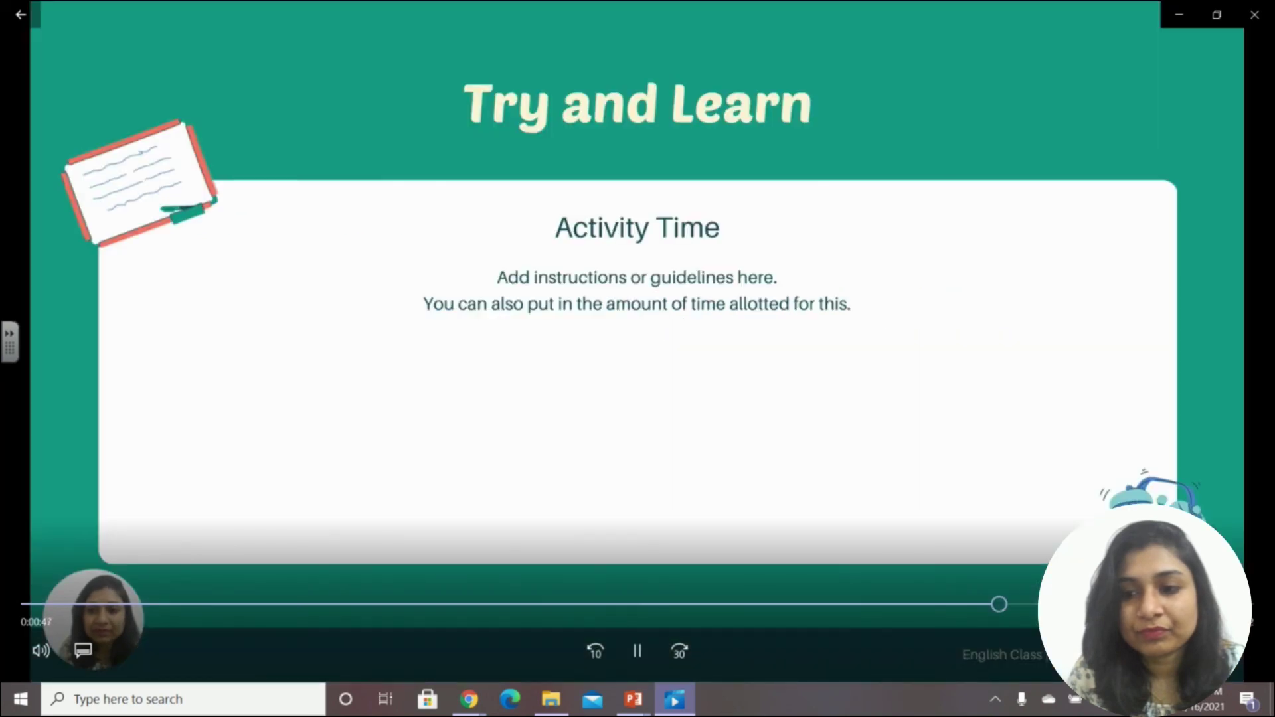
{"action": "left_click", "coordinate": [1188, 604]}
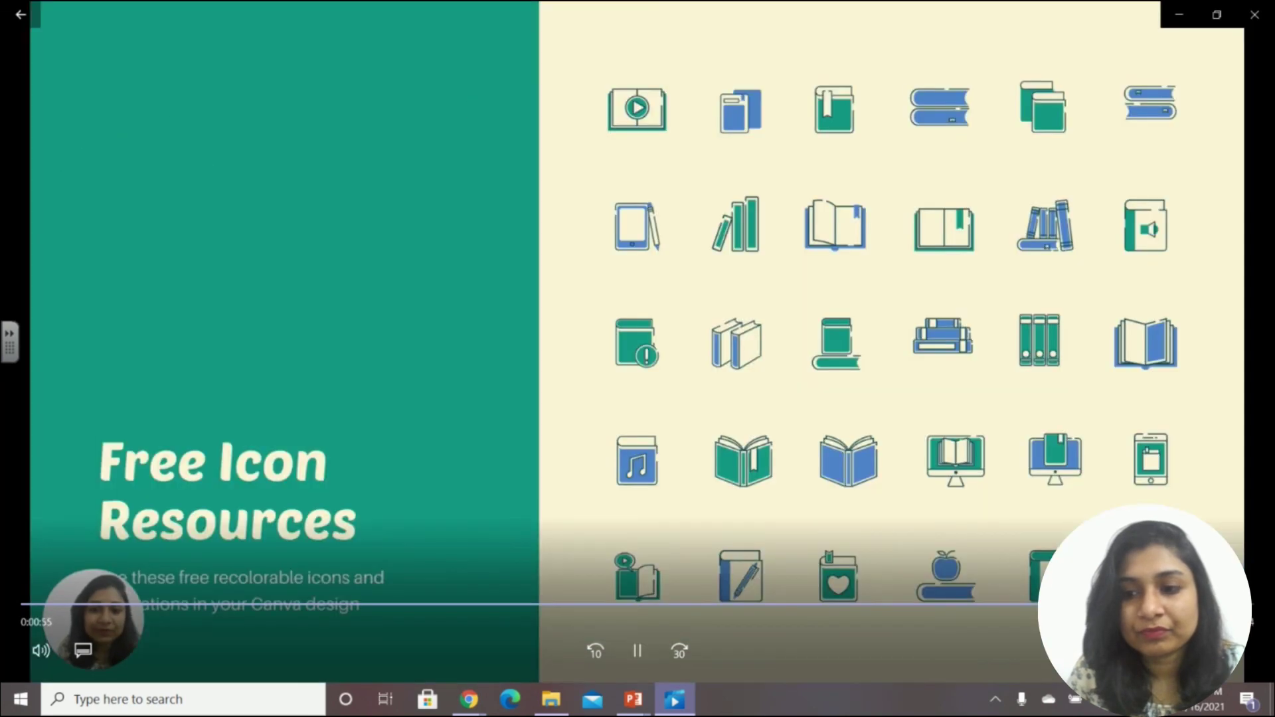
{"action": "left_click", "coordinate": [1269, 19]}
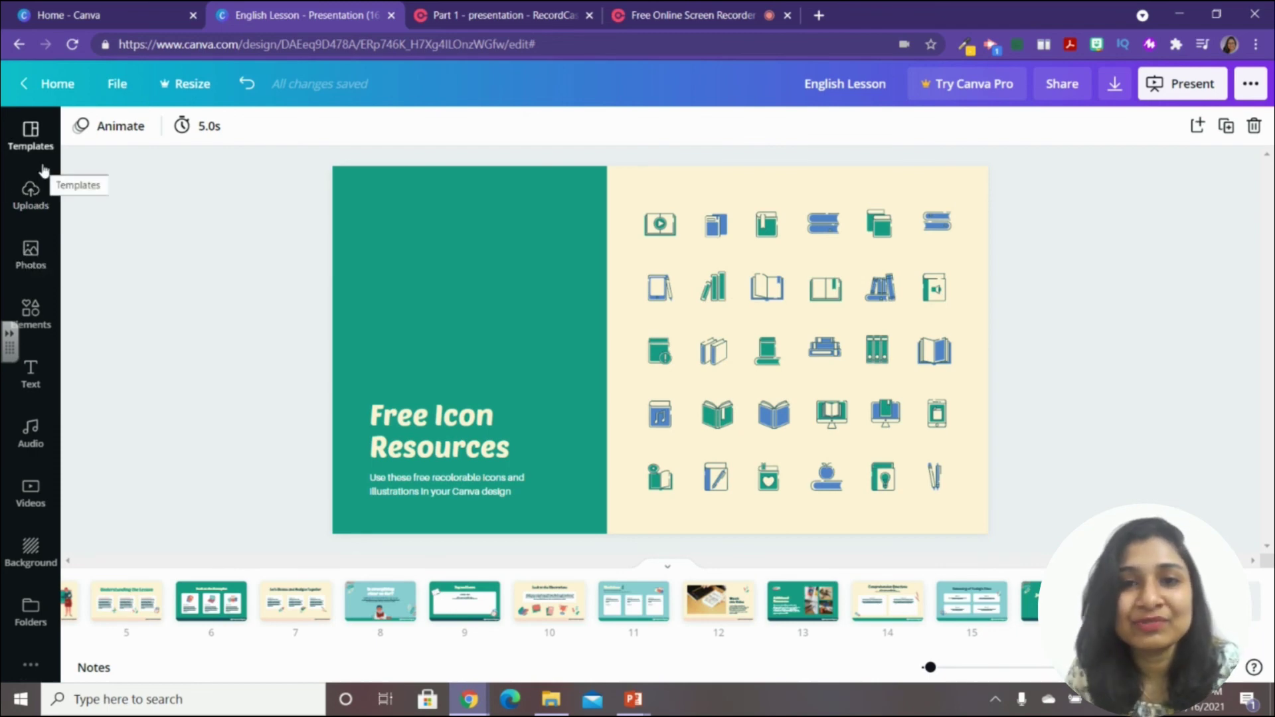
Select the slide 8 thumbnail, "Is everything clear so far?", in the page strip.
{"action": "left_click", "coordinate": [389, 617]}
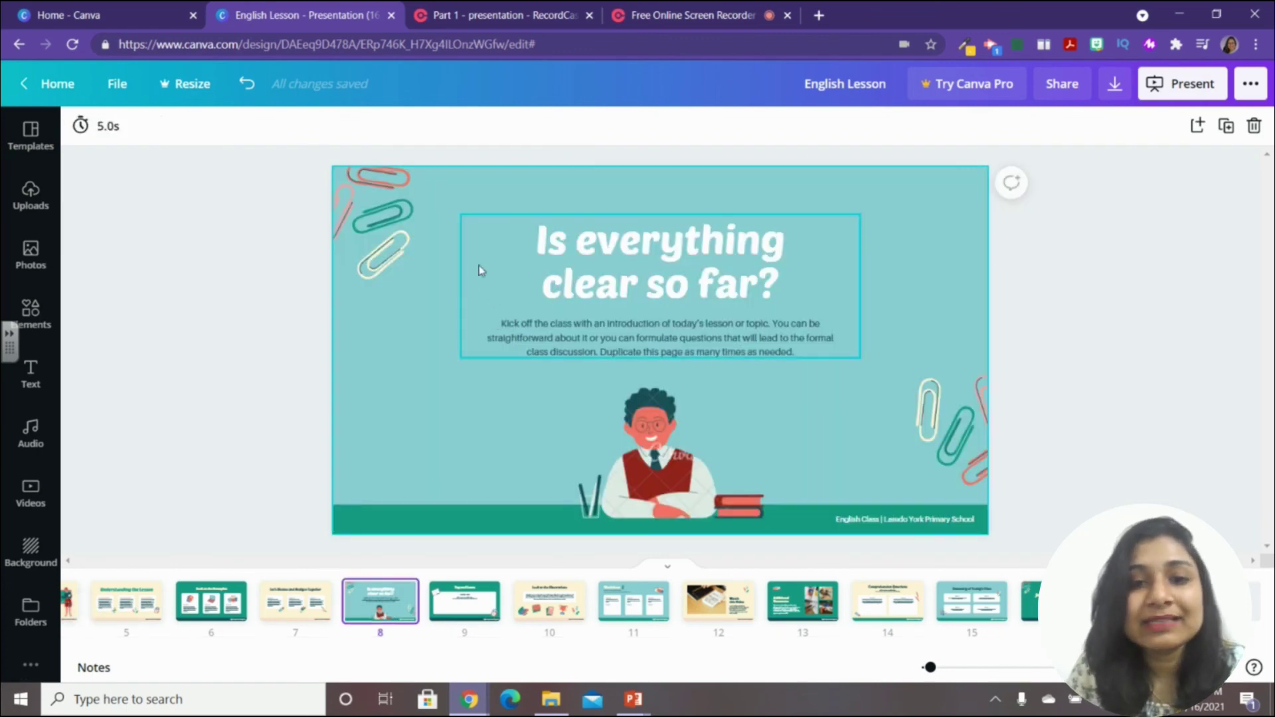